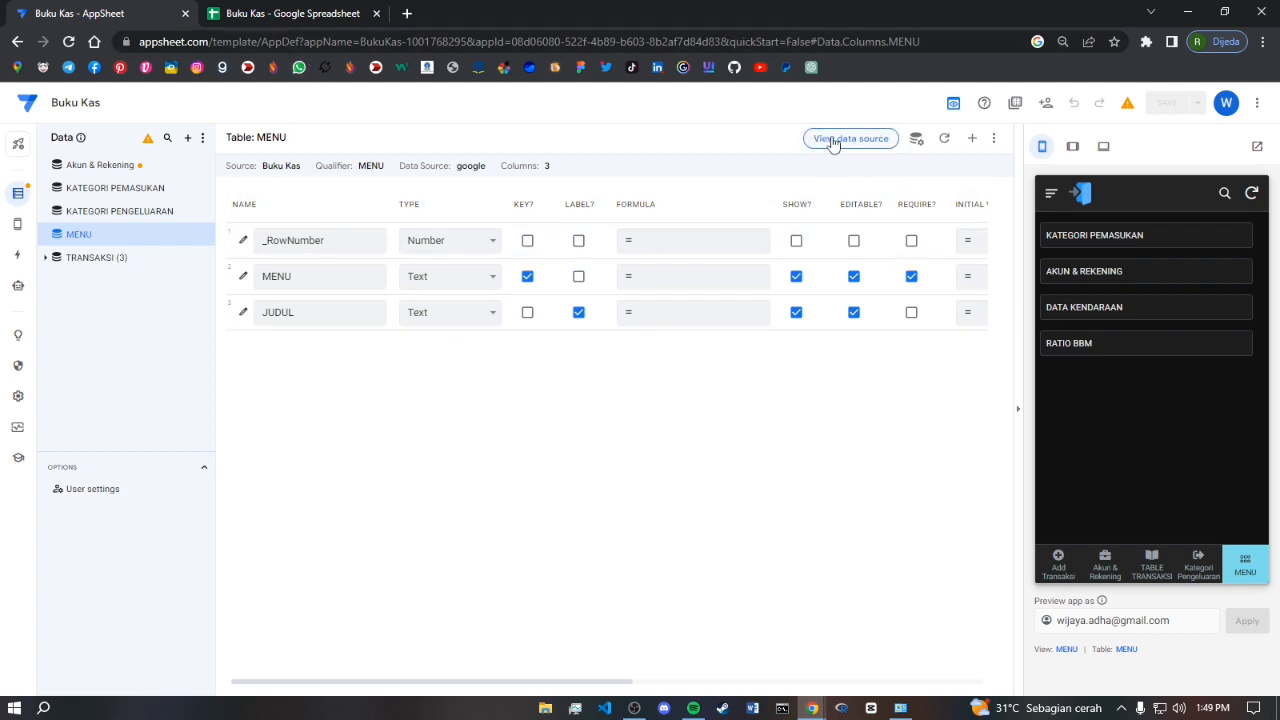
Switch to the Buku Kas Google spreadsheet and review the DATA KENDARAAN and RATIO BBM entries on the MENU sheet
{"action": "left_click", "coordinate": [288, 16]}
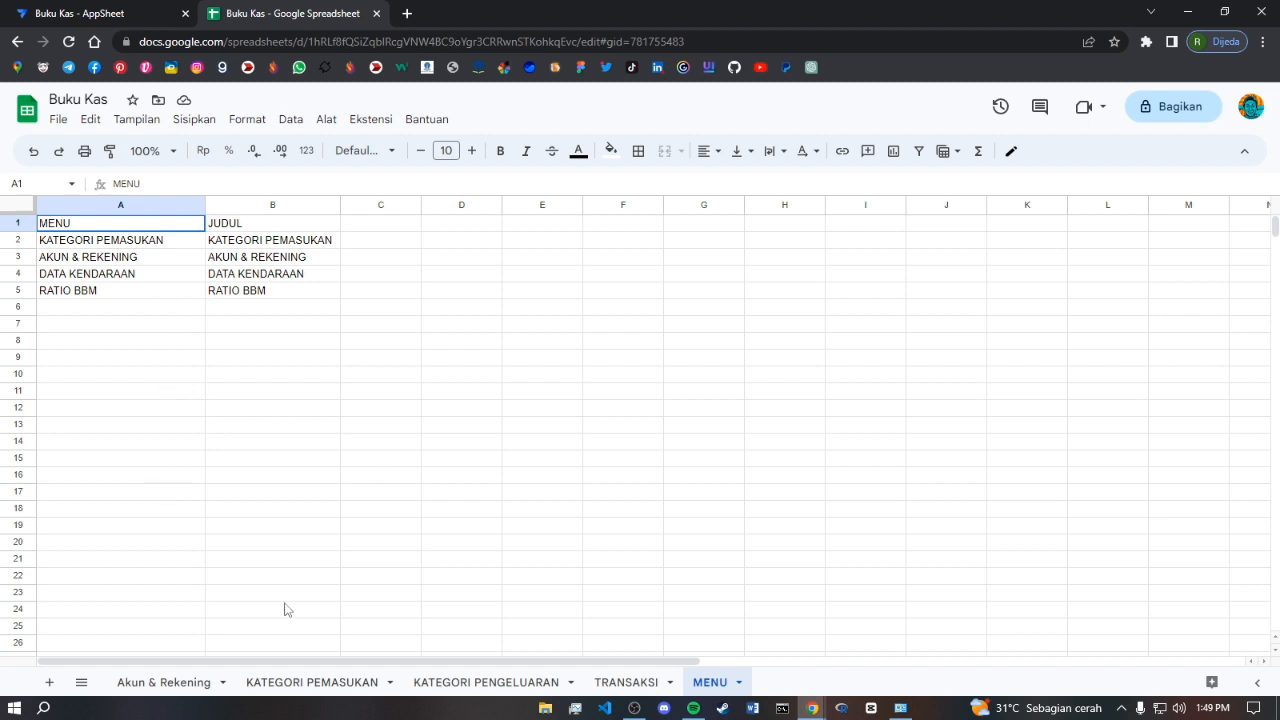
{"action": "left_click_drag", "start_coordinate": [268, 662], "coordinate": [214, 663]}
{"action": "left_click", "coordinate": [116, 279]}
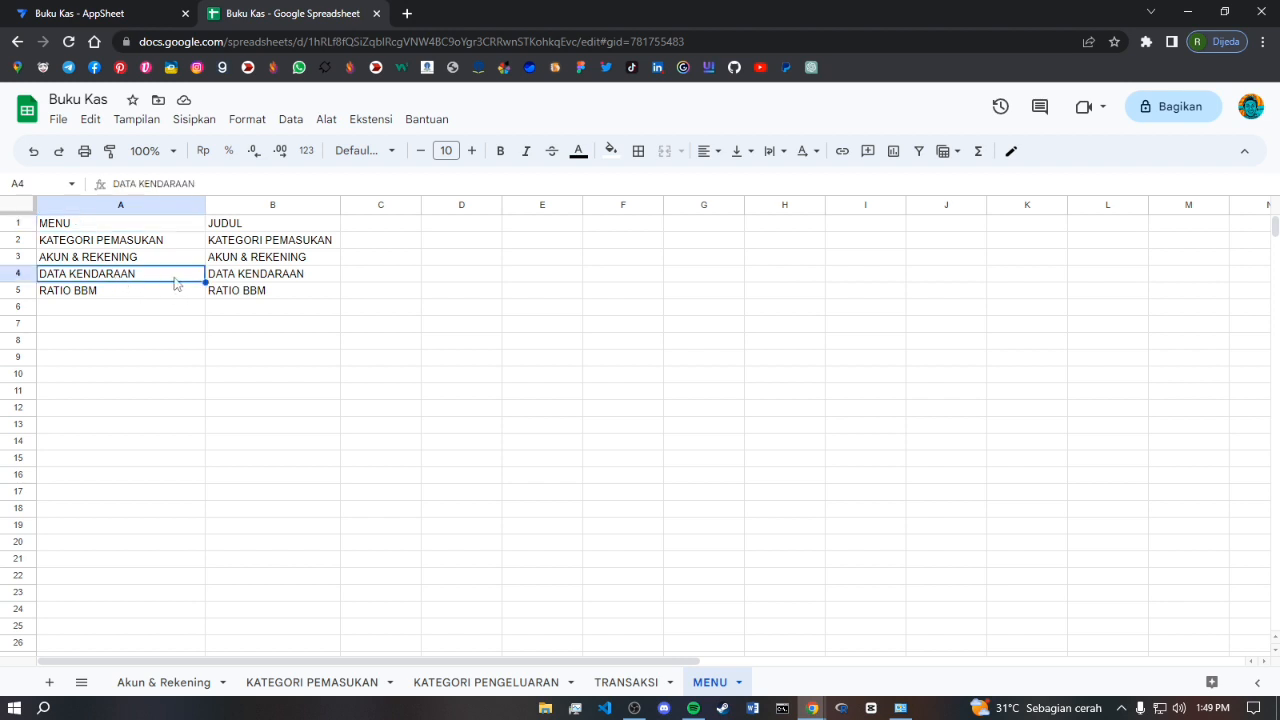
{"action": "left_click", "coordinate": [220, 279]}
{"action": "left_click", "coordinate": [96, 284]}
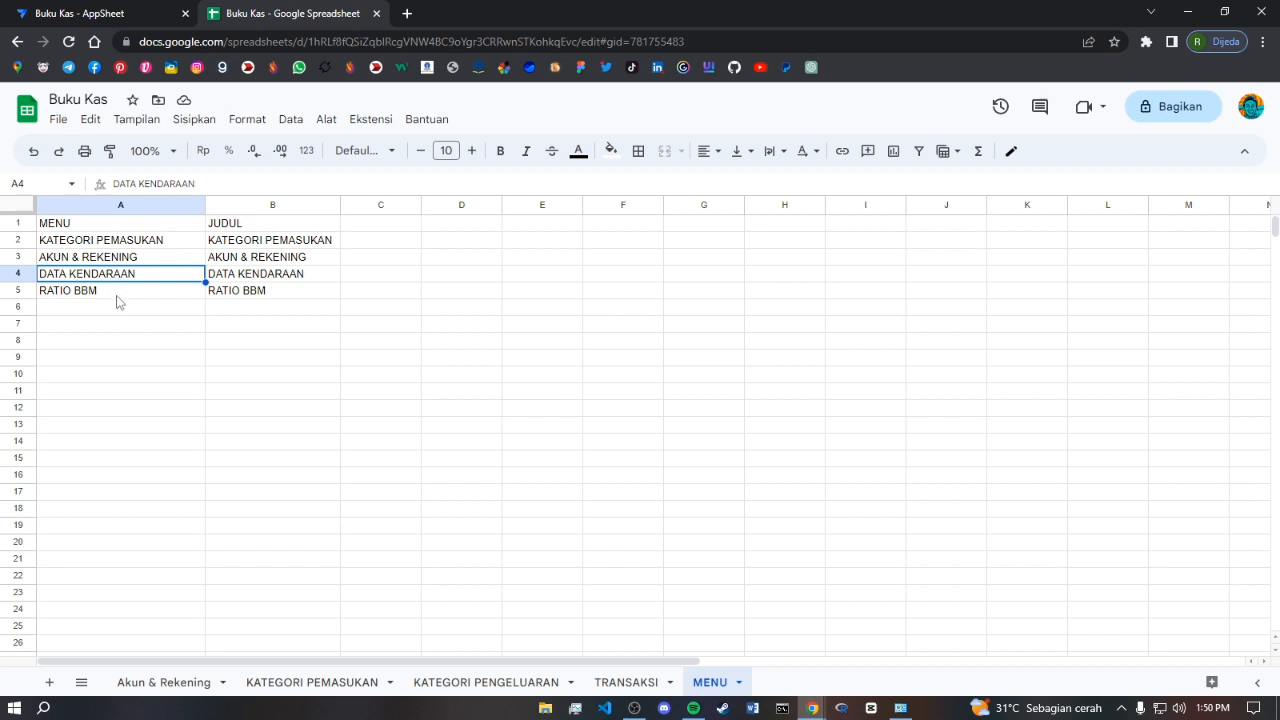
Add a new sheet to the spreadsheet and name it DATA KENDARAAN, reusing the text from cell A4 of the MENU sheet
{"action": "left_click", "coordinate": [50, 683]}
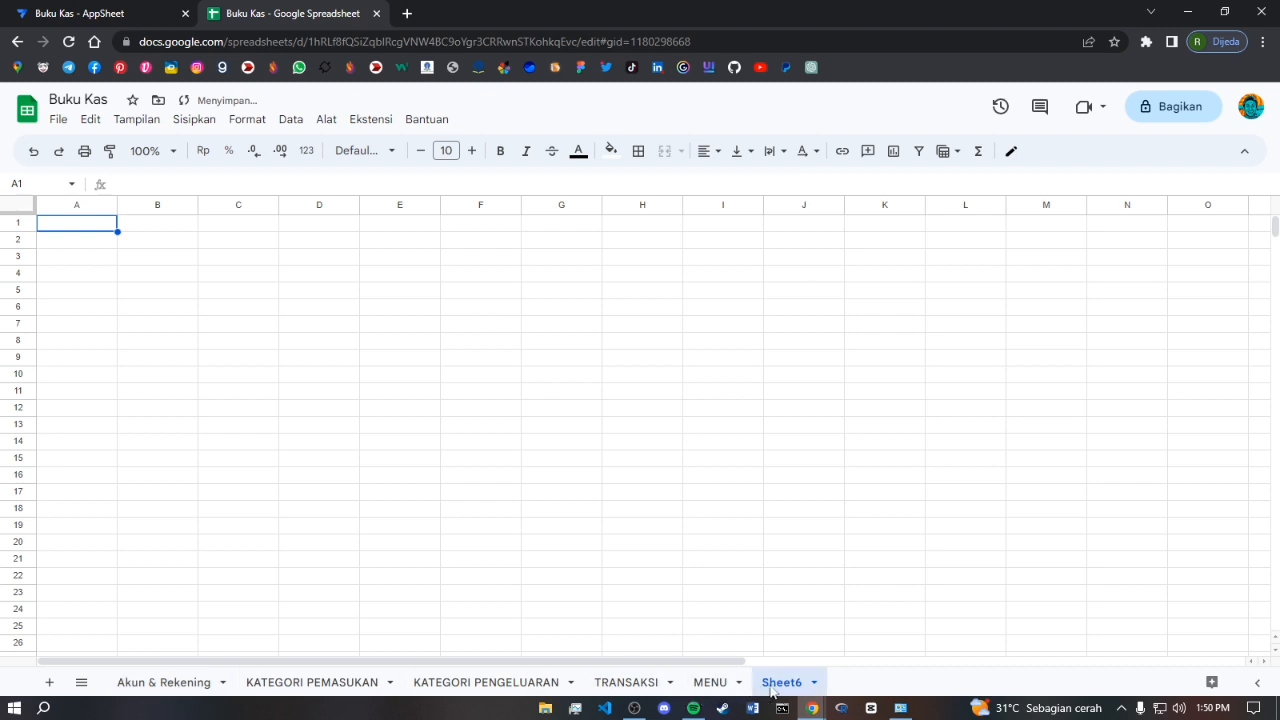
{"action": "left_click", "coordinate": [813, 682]}
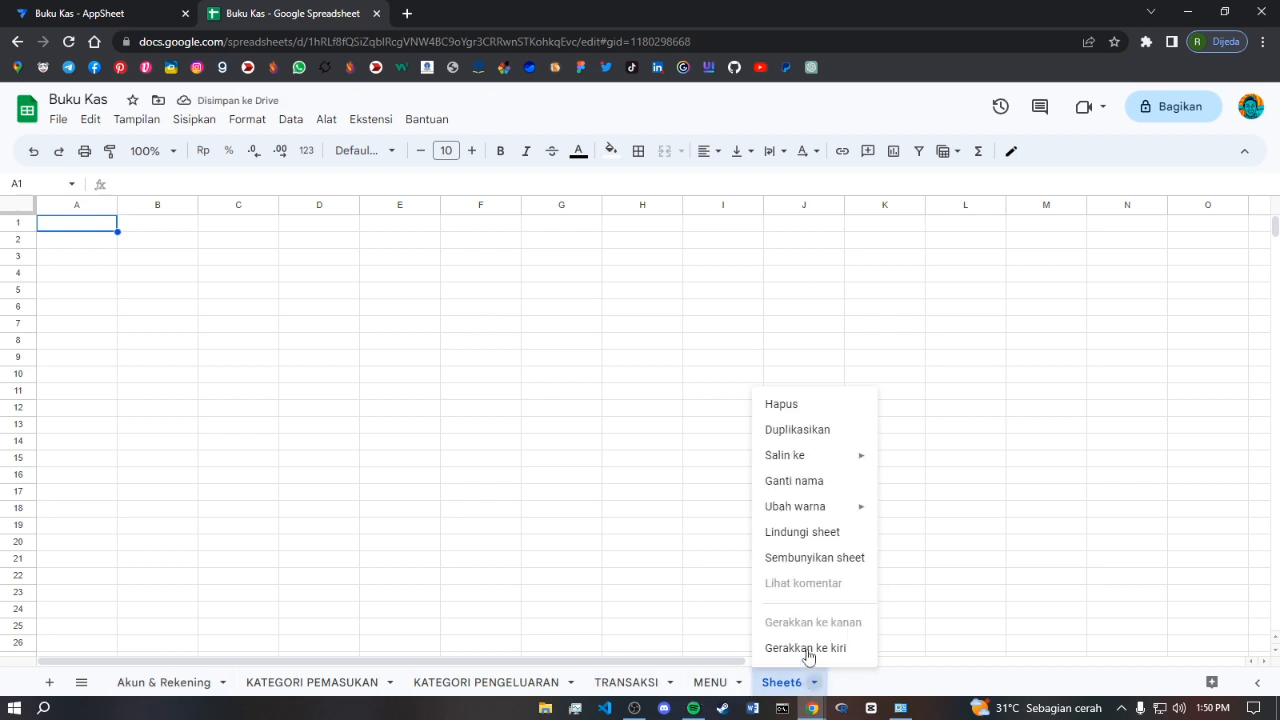
{"action": "left_click", "coordinate": [803, 487]}
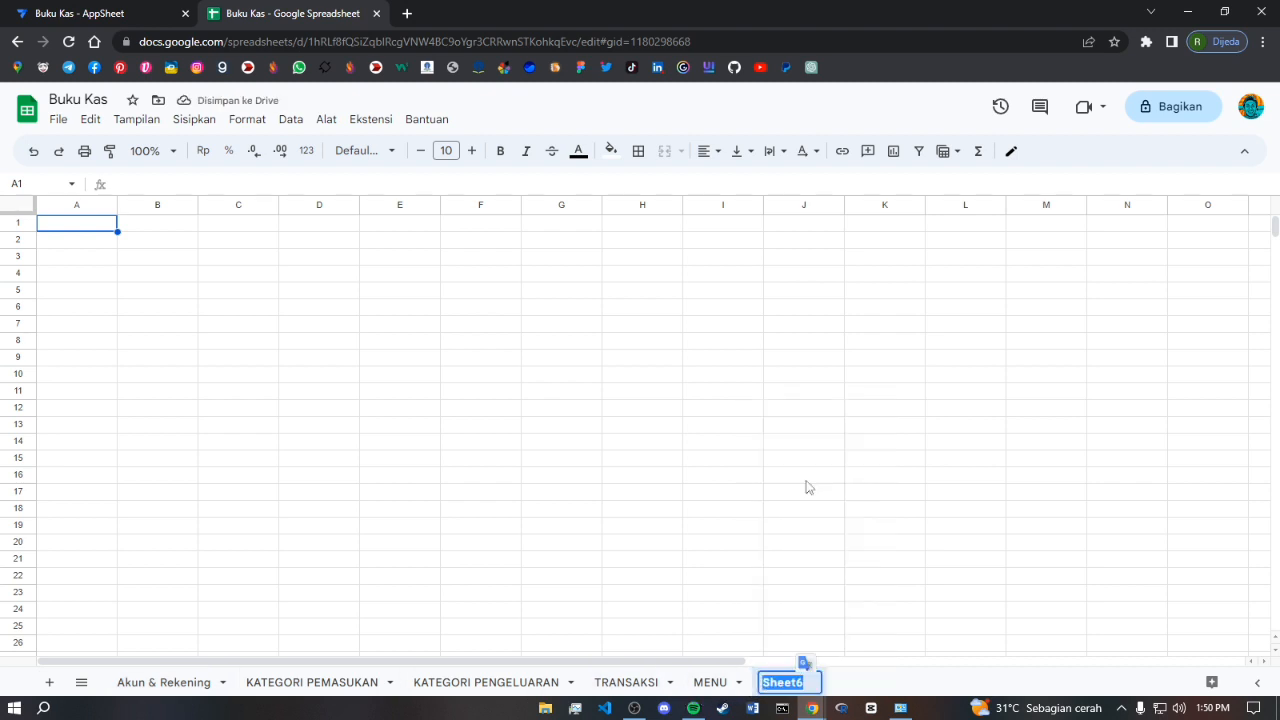
{"action": "left_click", "coordinate": [710, 688]}
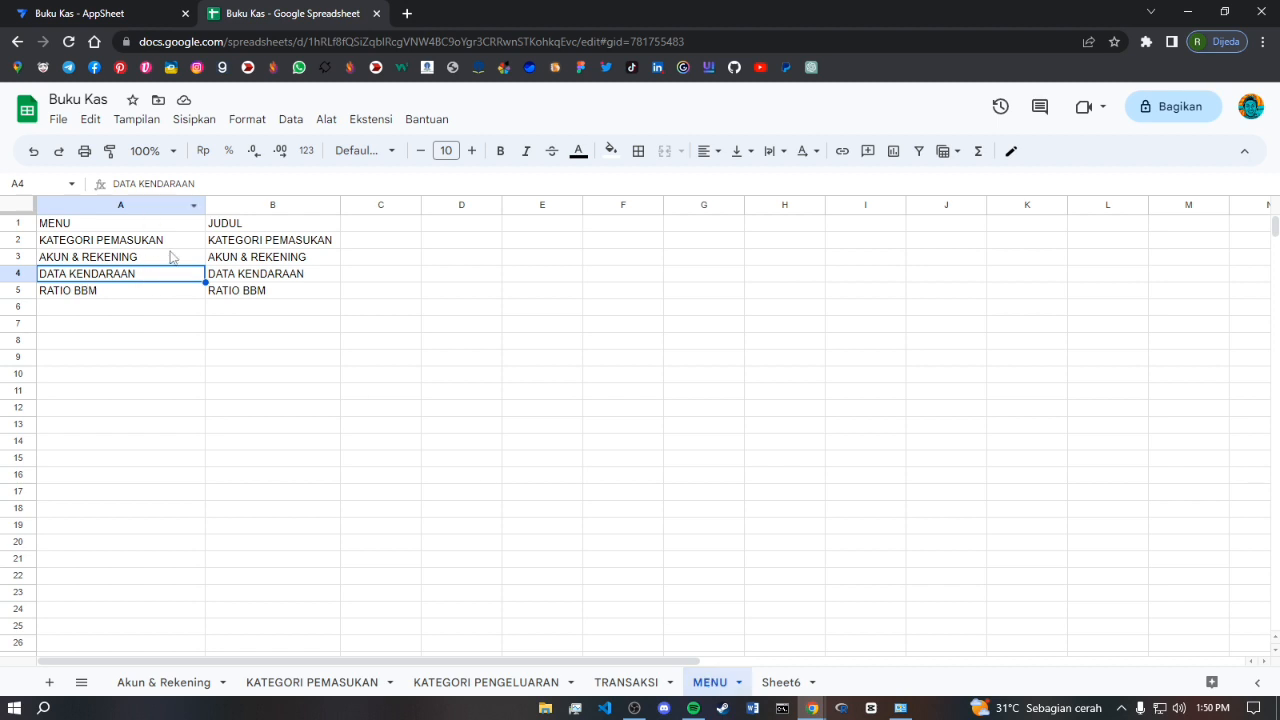
{"action": "left_click_drag", "start_coordinate": [196, 184], "coordinate": [113, 184]}
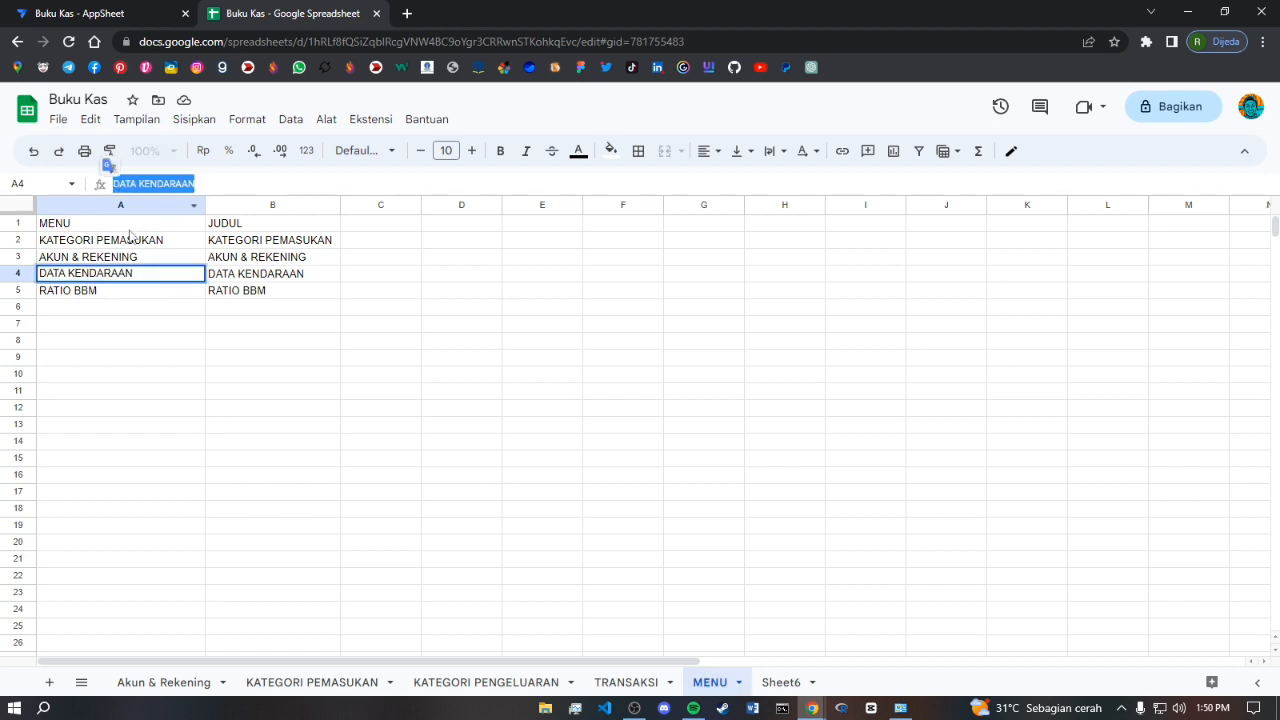
{"action": "left_click", "coordinate": [785, 684]}
{"action": "left_click", "coordinate": [813, 683]}
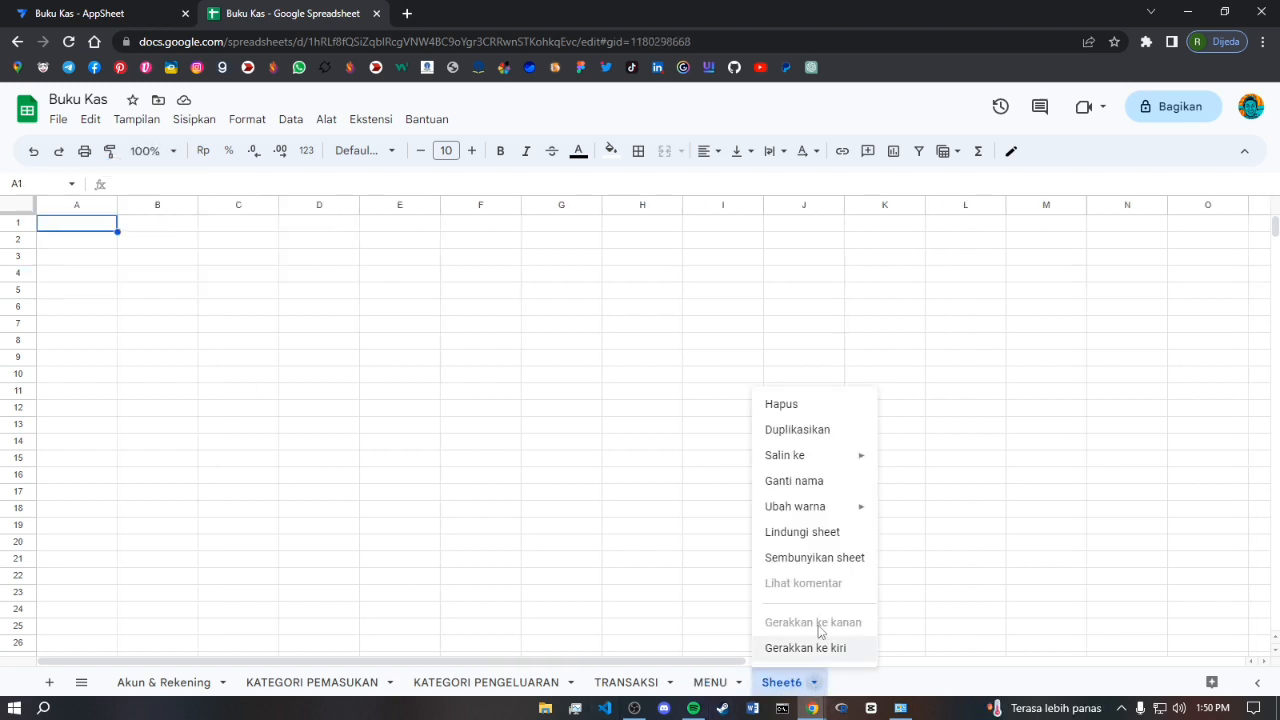
{"action": "left_click", "coordinate": [815, 484]}
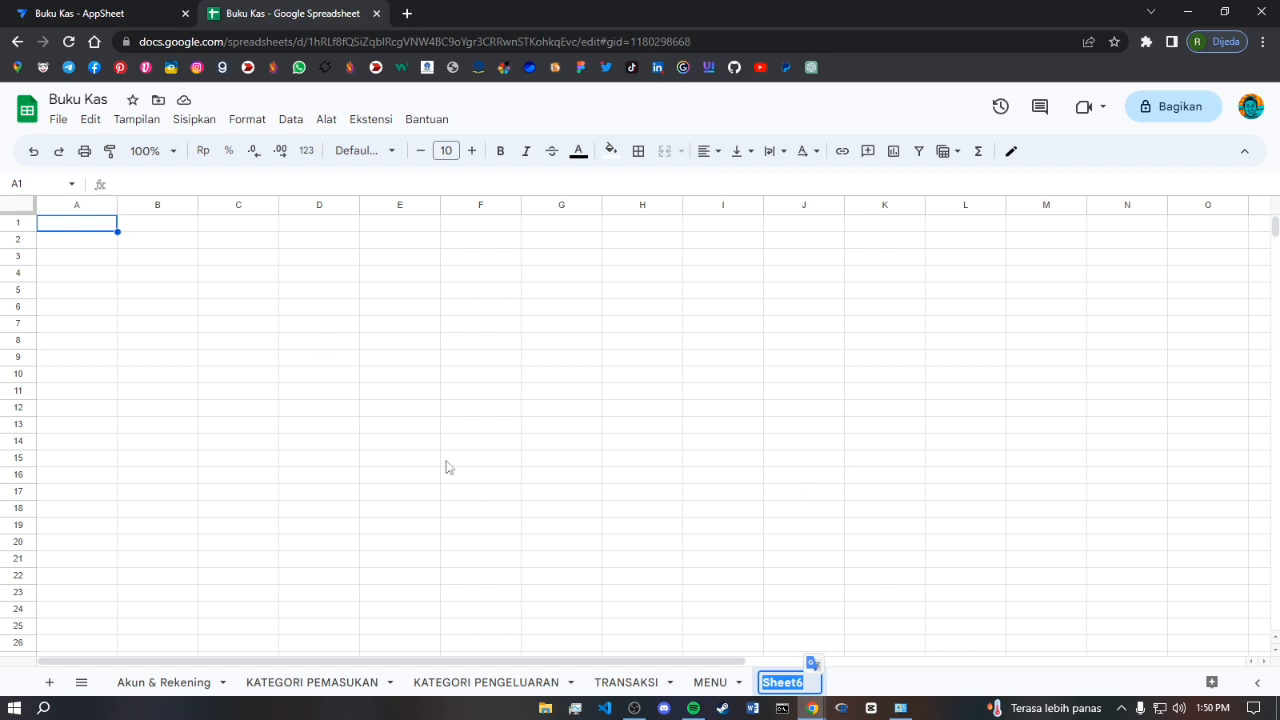
{"action": "type", "text": "DATA KENDARAAN"}
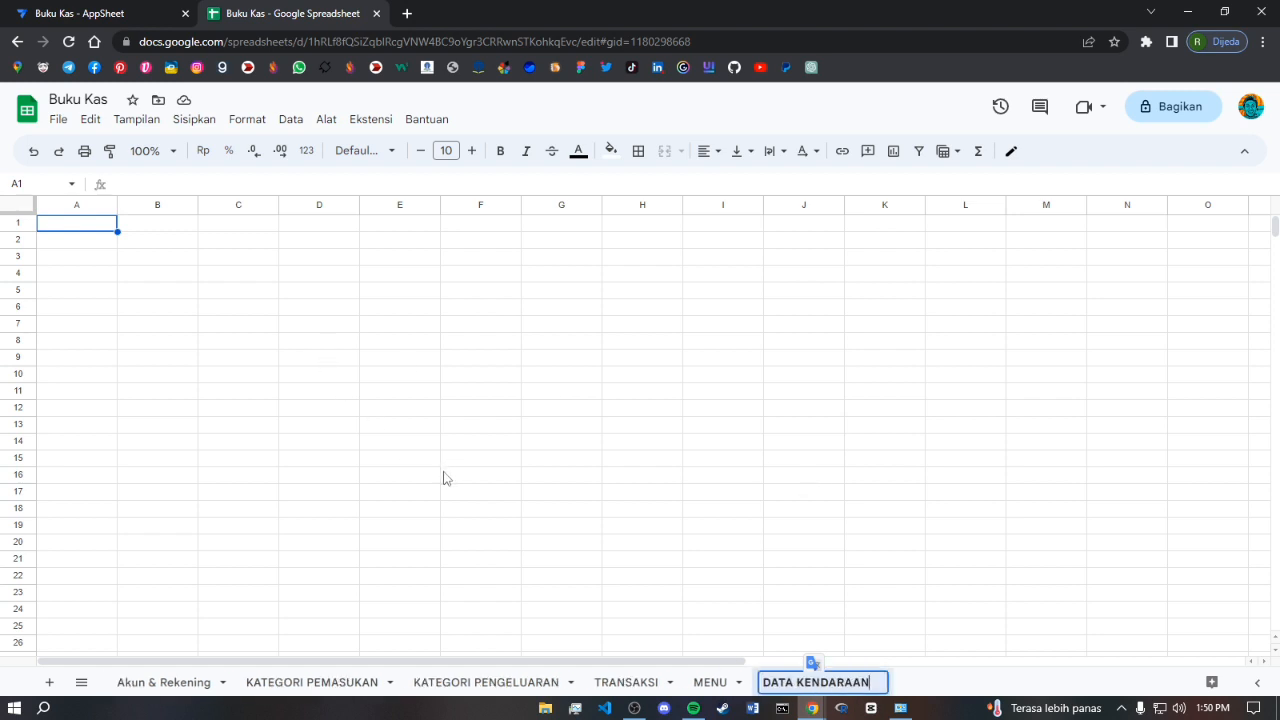
{"action": "left_click", "coordinate": [674, 529]}
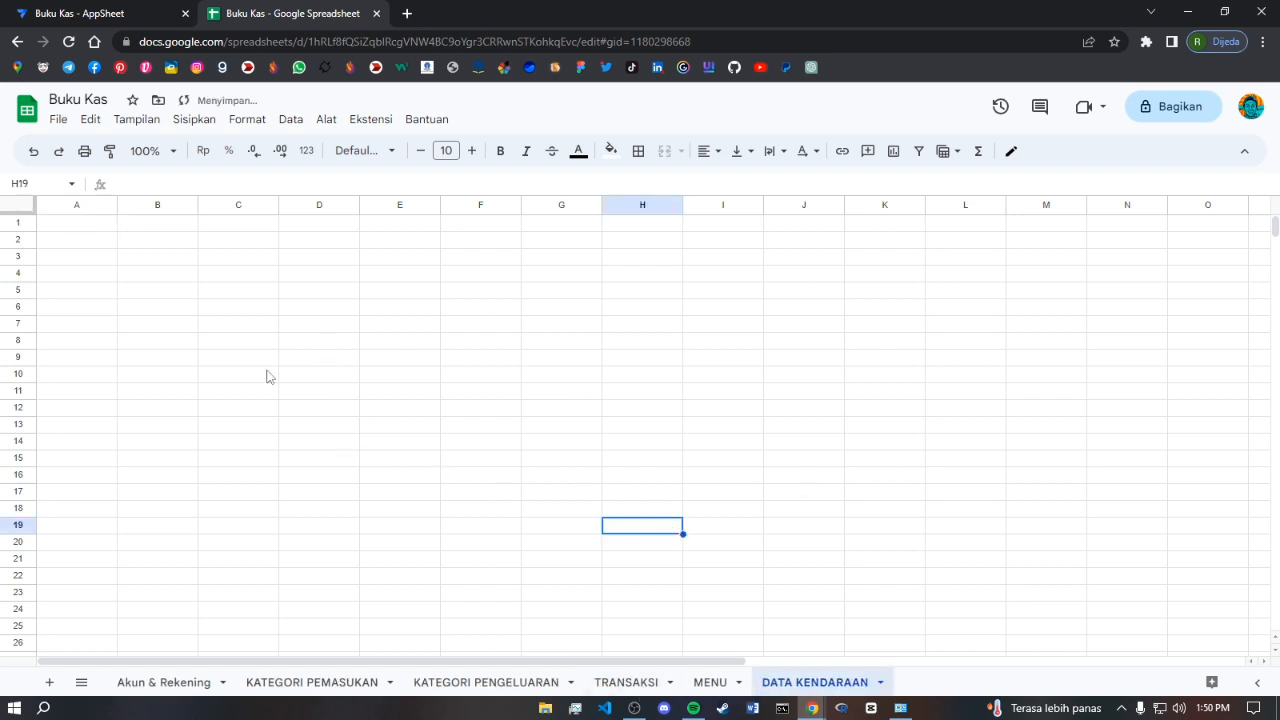
Enter the header NAMA KENDARAAN in cell A1 of the DATA KENDARAAN sheet and widen column A to fit it
{"action": "left_click", "coordinate": [92, 228]}
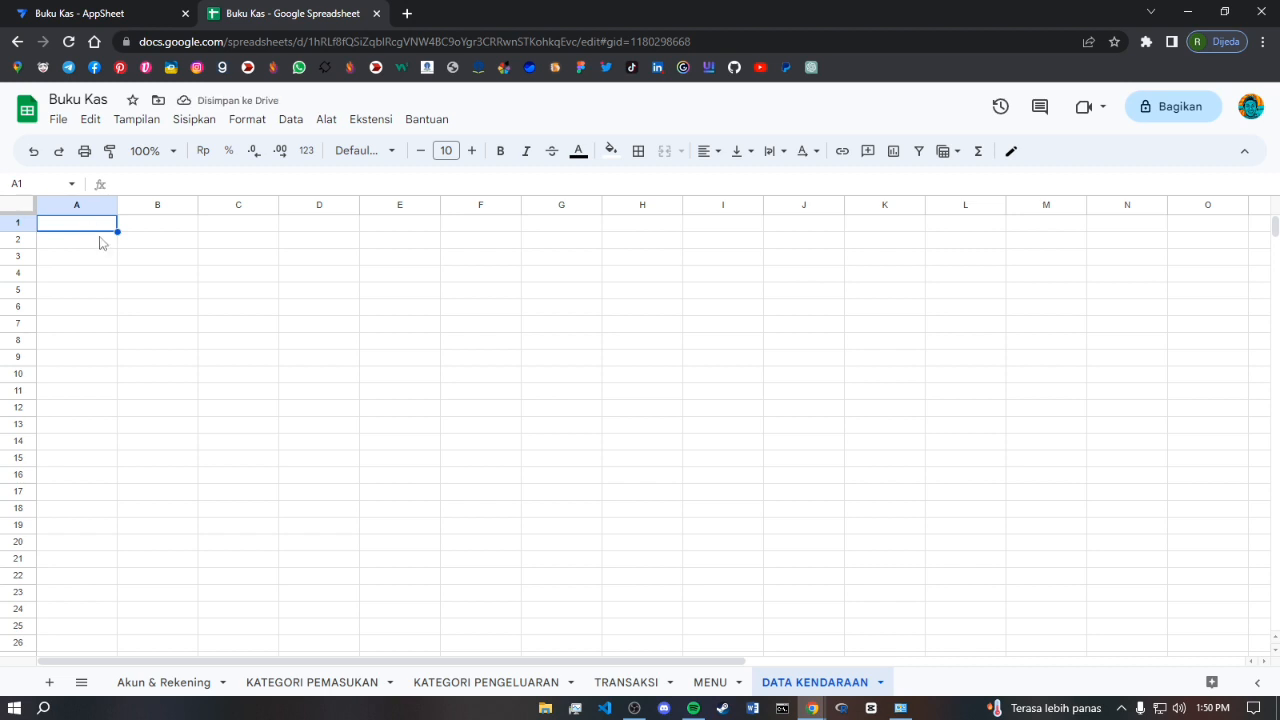
{"action": "type", "text": "nam"}
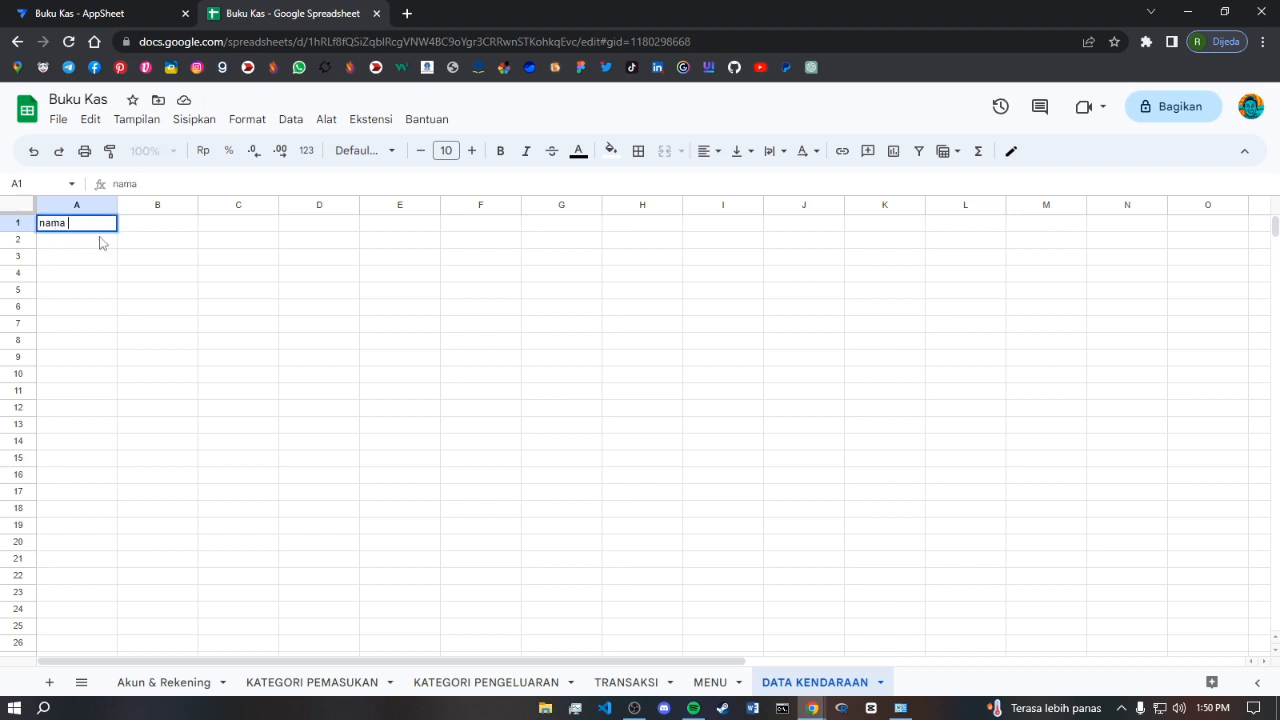
{"action": "type", "text": "a"}
{"action": "key", "text": "BackSpace"}
{"action": "key", "text": "BackSpace"}
{"action": "key", "text": "BackSpace"}
{"action": "type", "text": "NAMA KENDARAA"}
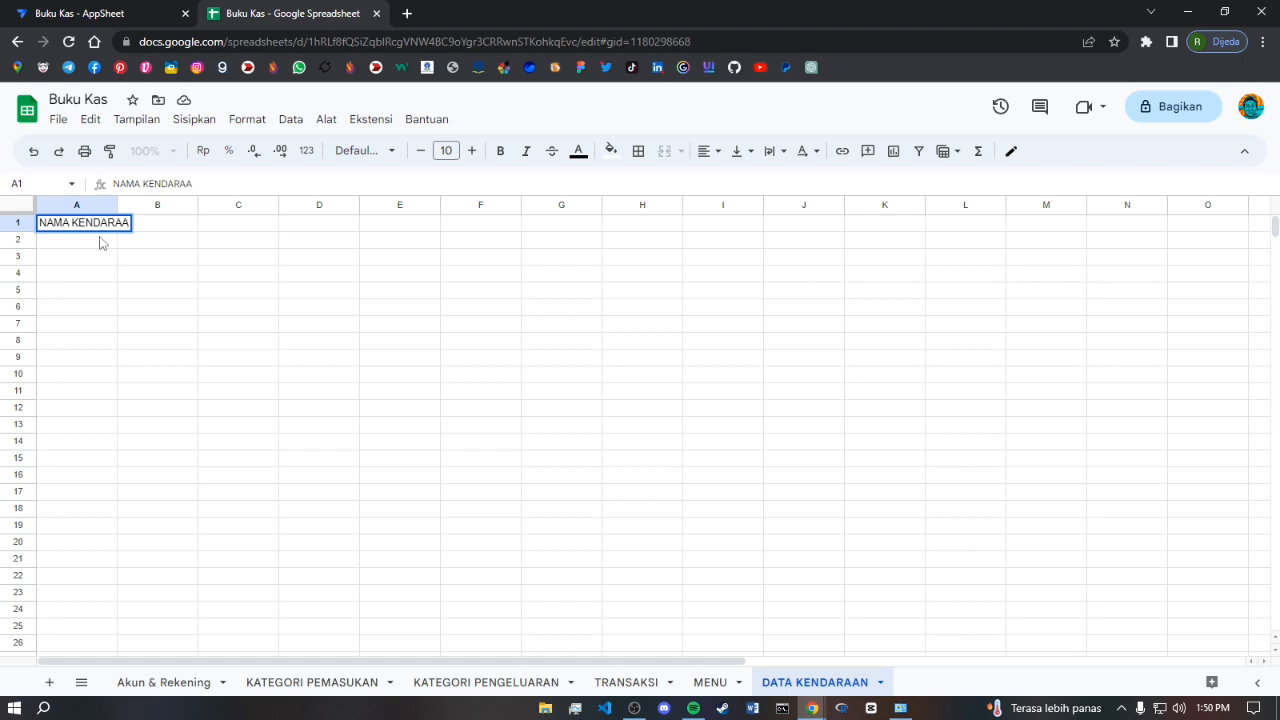
{"action": "type", "text": "N"}
{"action": "left_click", "coordinate": [145, 290]}
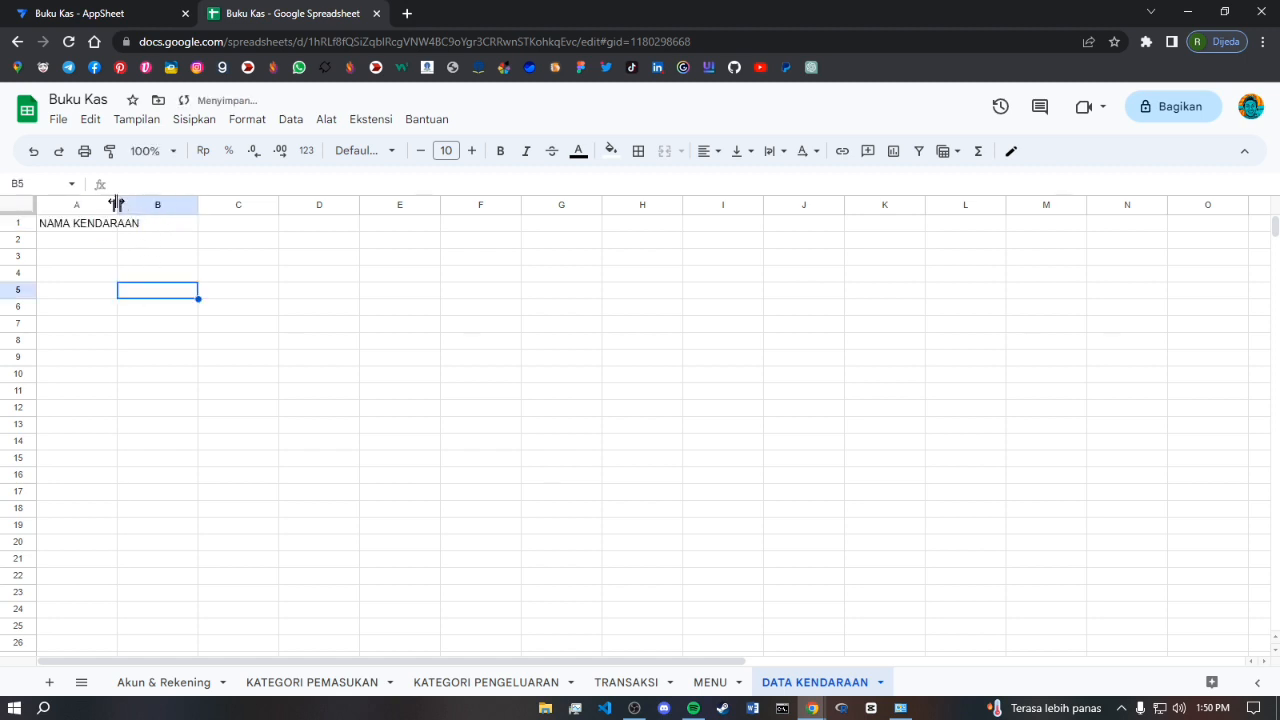
{"action": "left_click_drag", "start_coordinate": [116, 204], "coordinate": [172, 204]}
Enter the headers KM AWAL in cell B1 and LITER AWAL in cell C1 of the DATA KENDARAAN sheet
{"action": "left_click", "coordinate": [203, 224]}
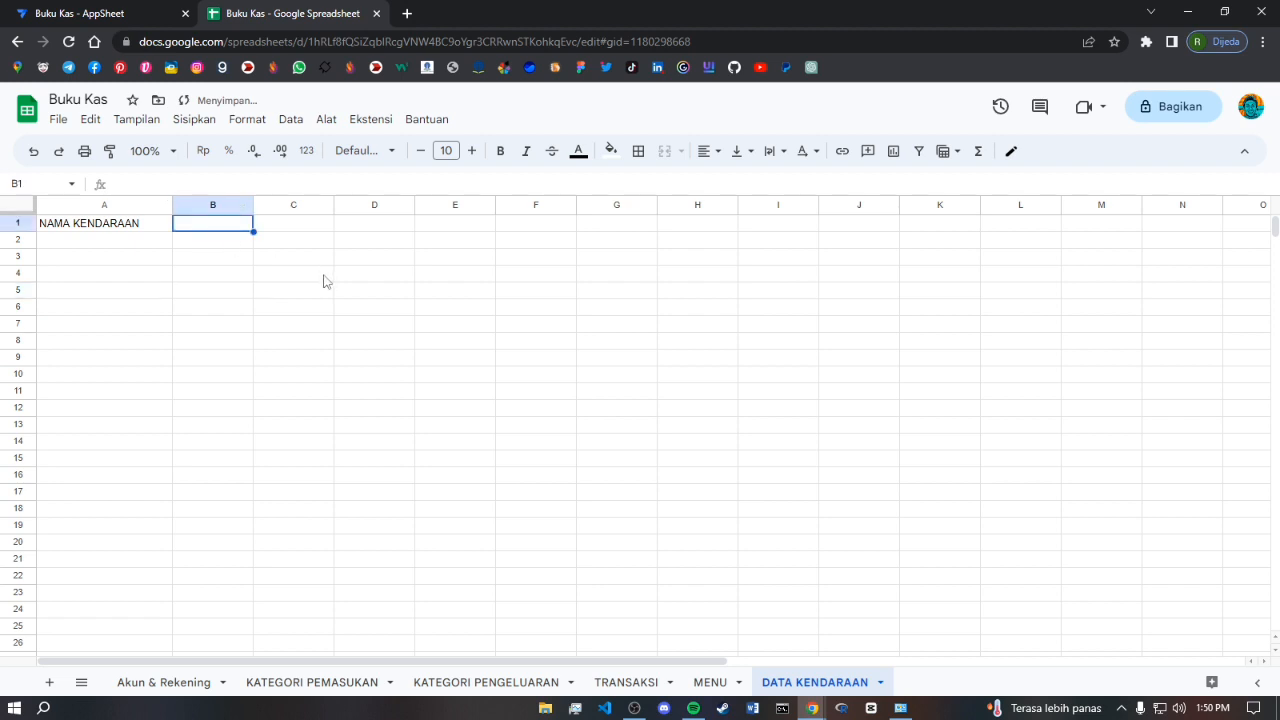
{"action": "type", "text": "KM AWAL"}
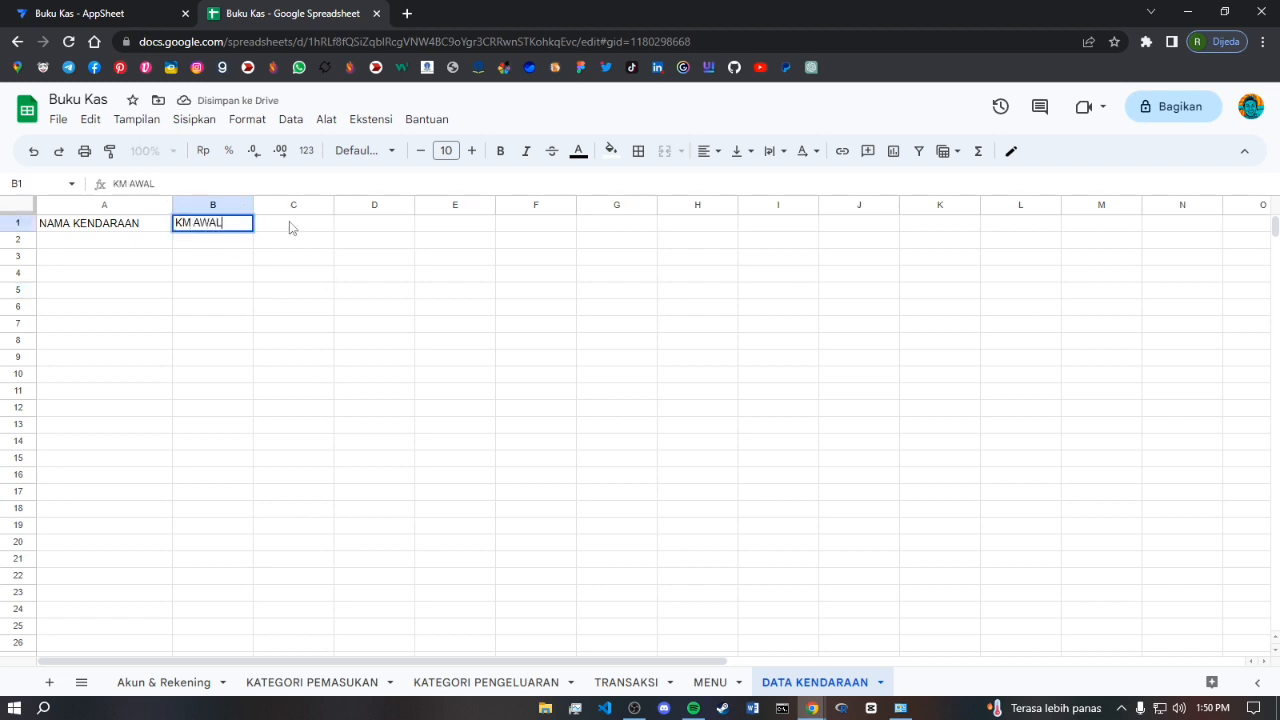
{"action": "key", "text": "Tab"}
{"action": "type", "text": "LI"}
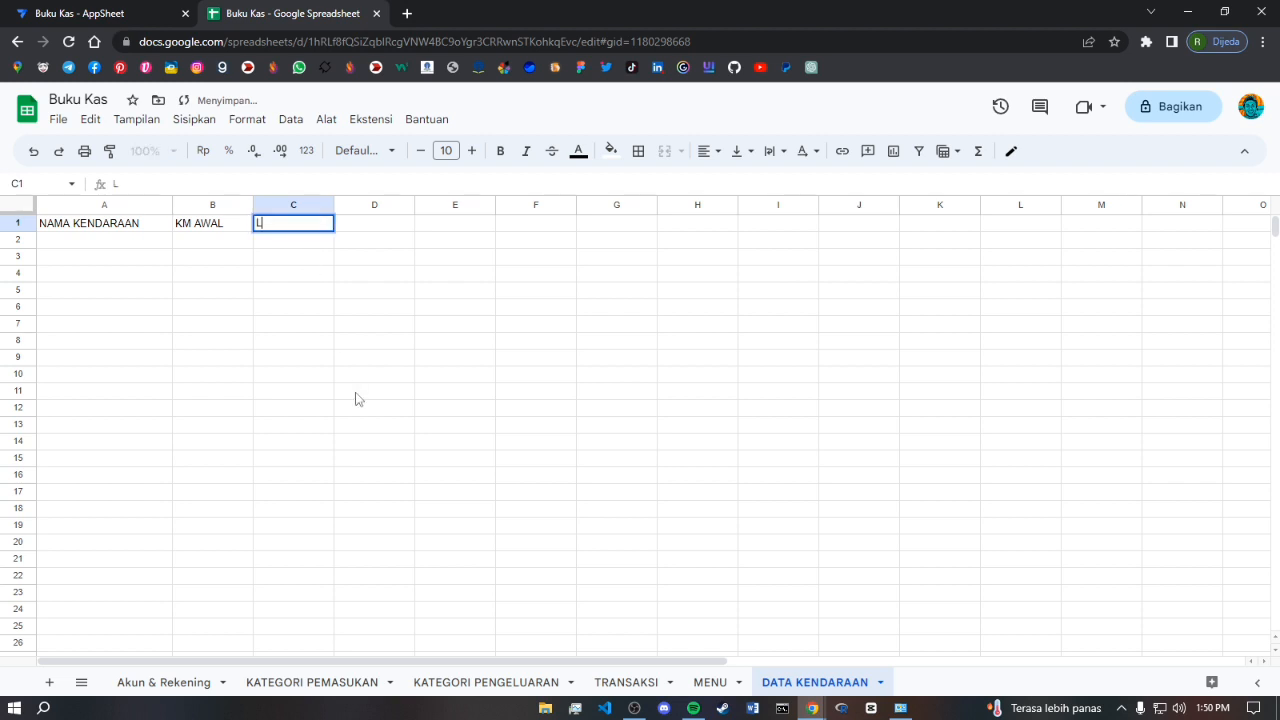
{"action": "type", "text": "TER A"}
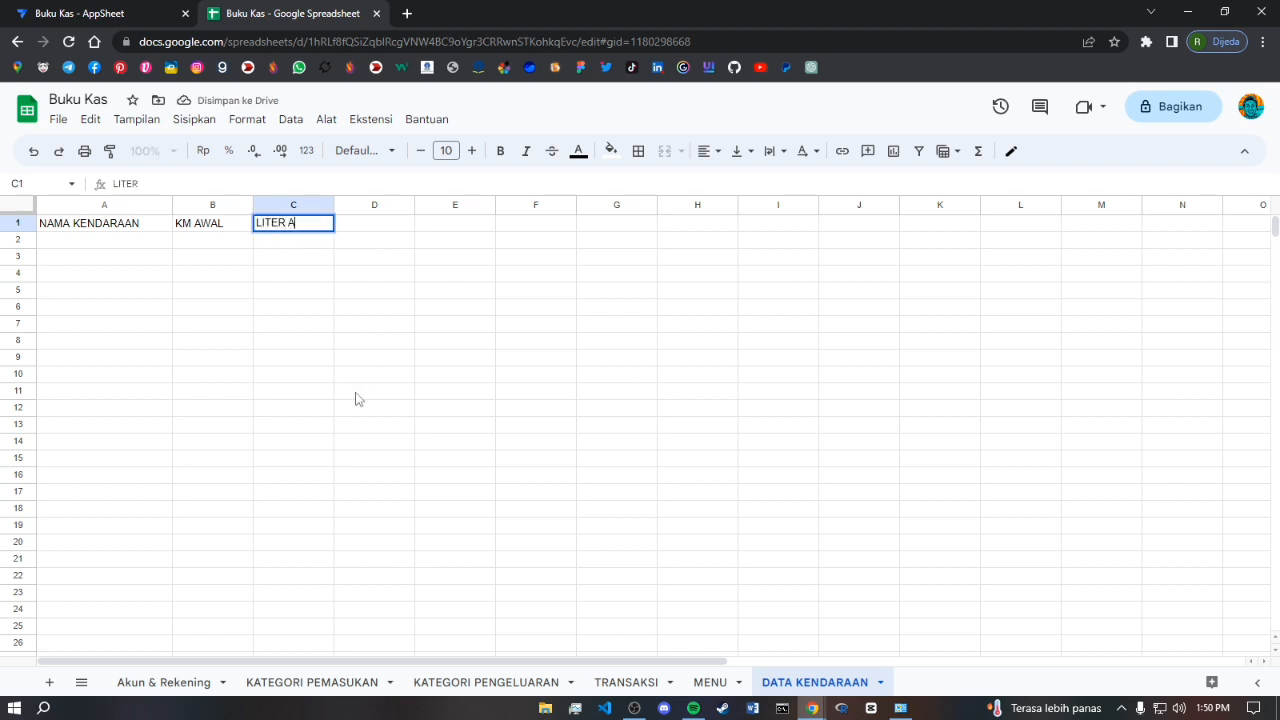
{"action": "type", "text": "WAL"}
{"action": "left_click", "coordinate": [291, 426]}
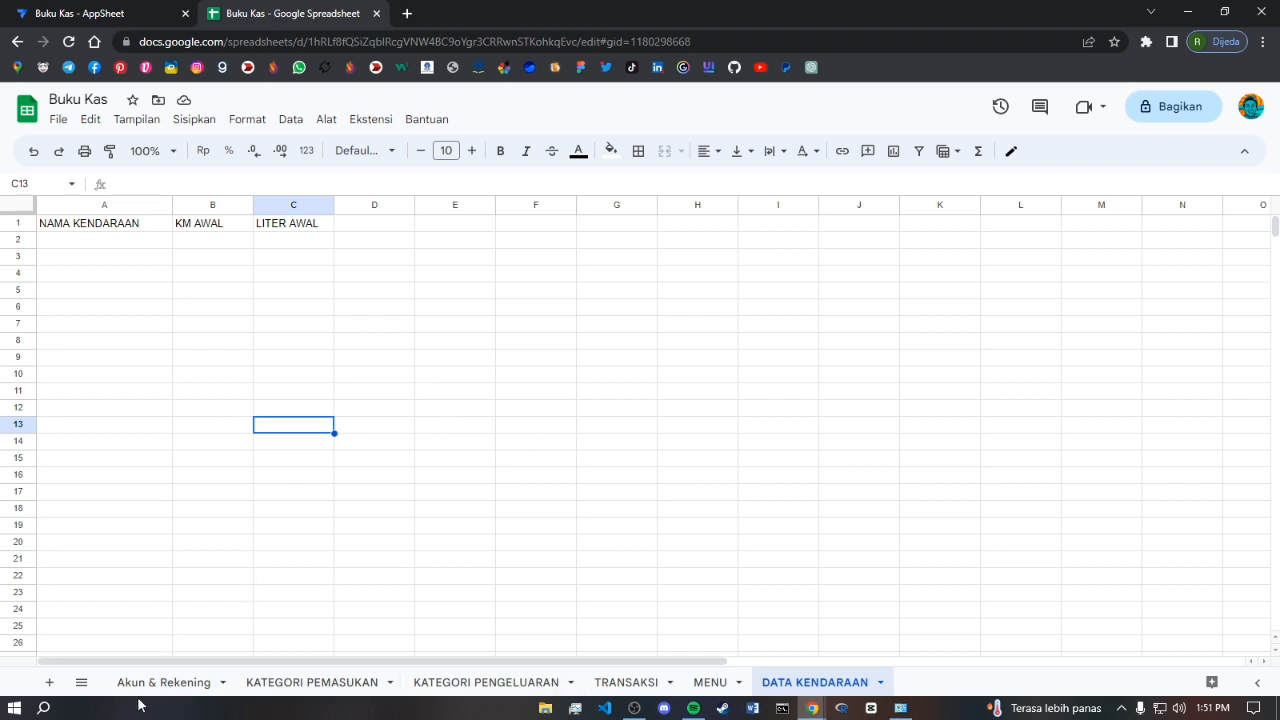
Add another new sheet and name it RATIO BBM, reusing the text from cell B5 of the MENU sheet
{"action": "left_click", "coordinate": [50, 684]}
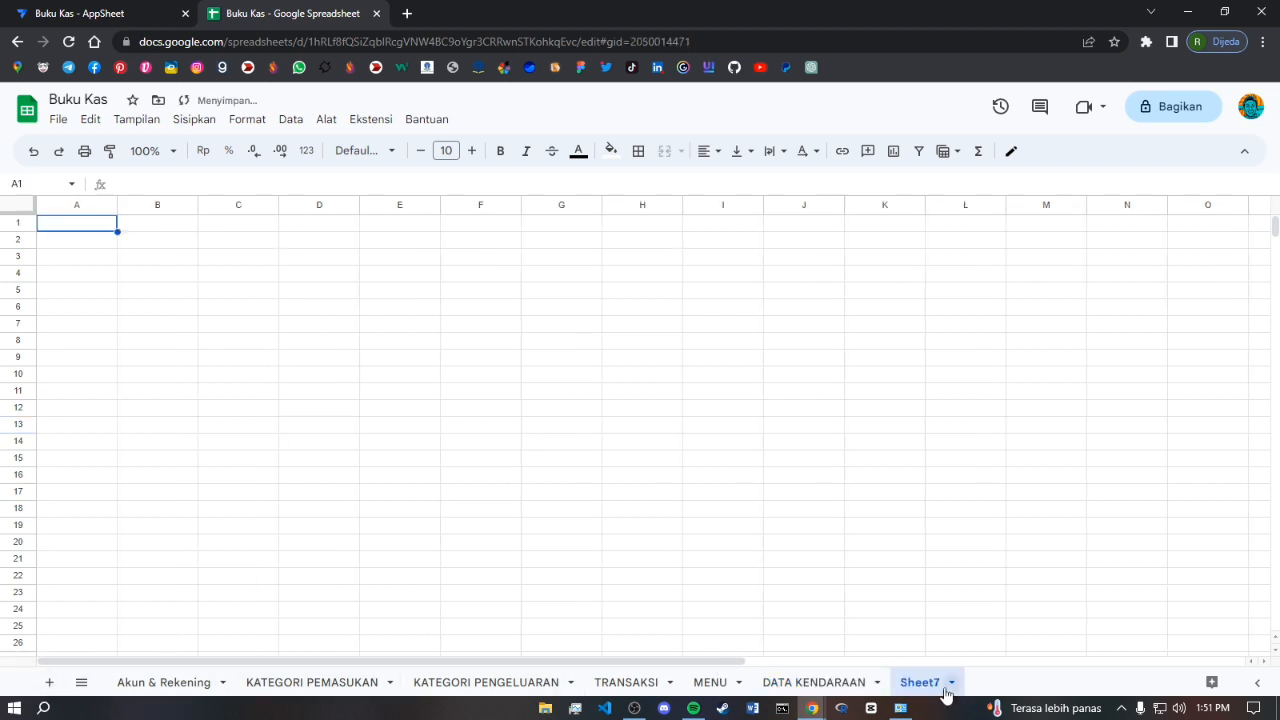
{"action": "left_click", "coordinate": [712, 682]}
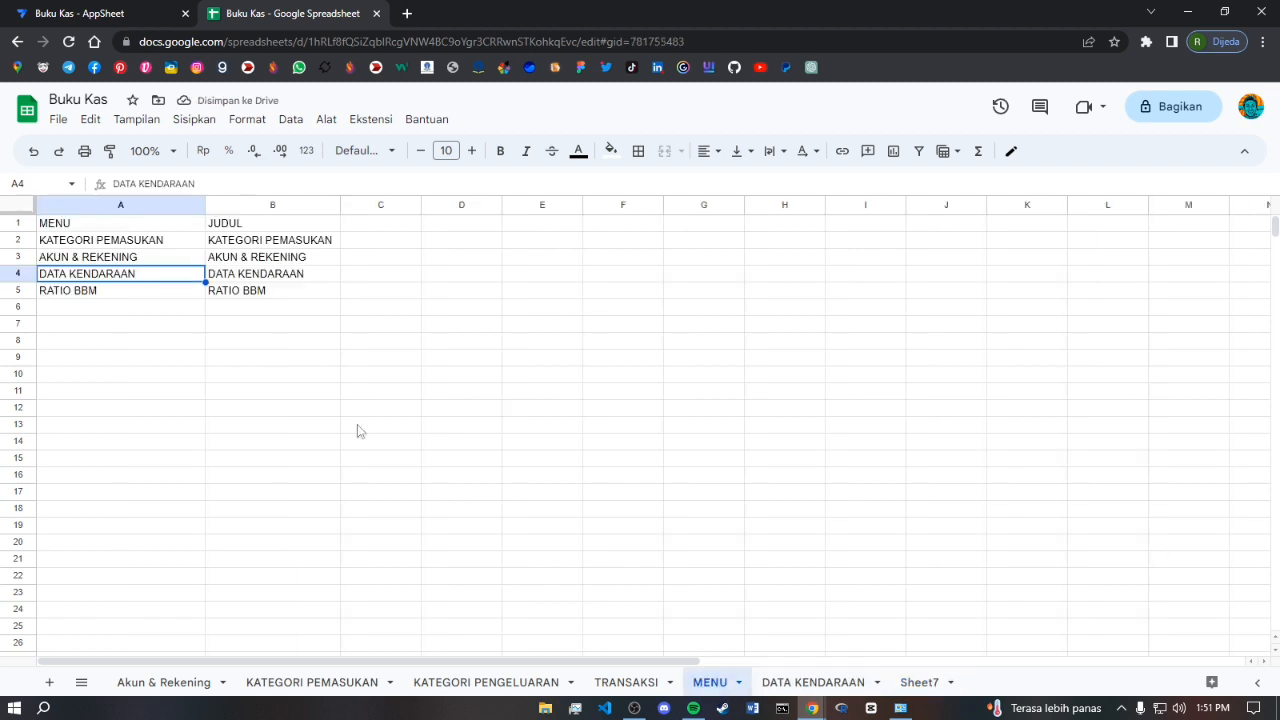
{"action": "left_click", "coordinate": [240, 291]}
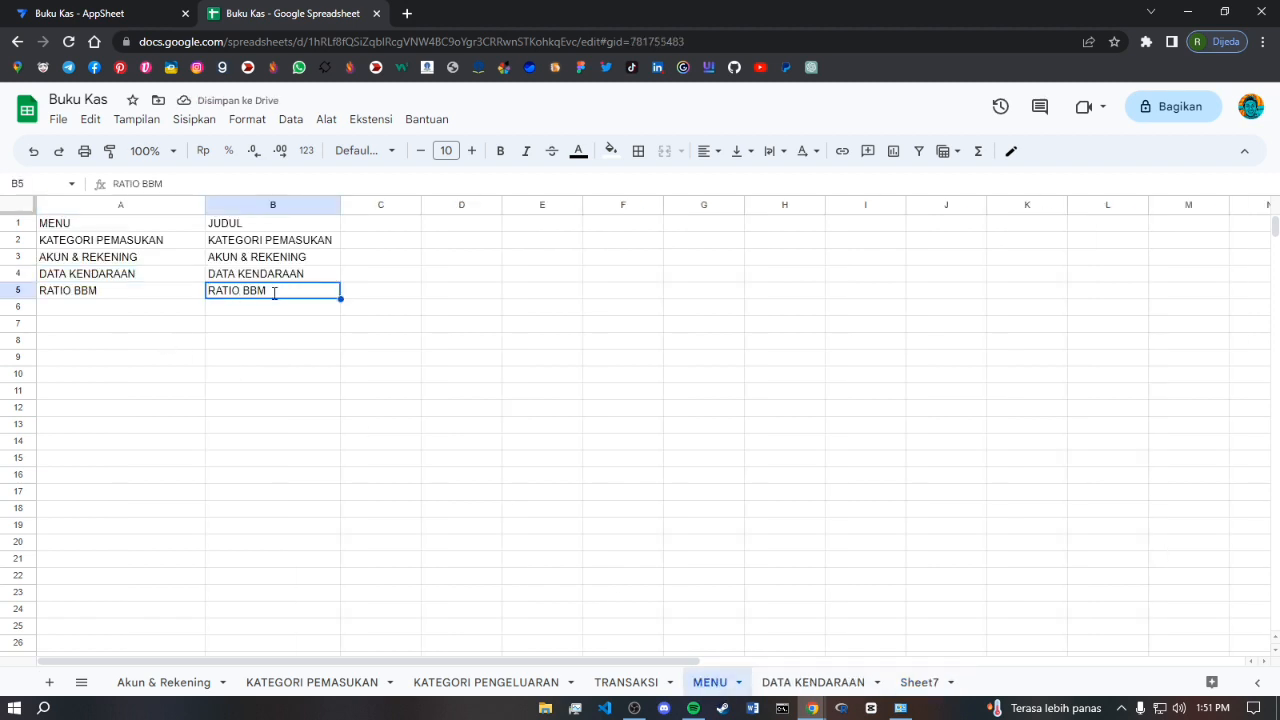
{"action": "double_click", "coordinate": [274, 291]}
{"action": "left_click_drag", "start_coordinate": [274, 291], "coordinate": [208, 300]}
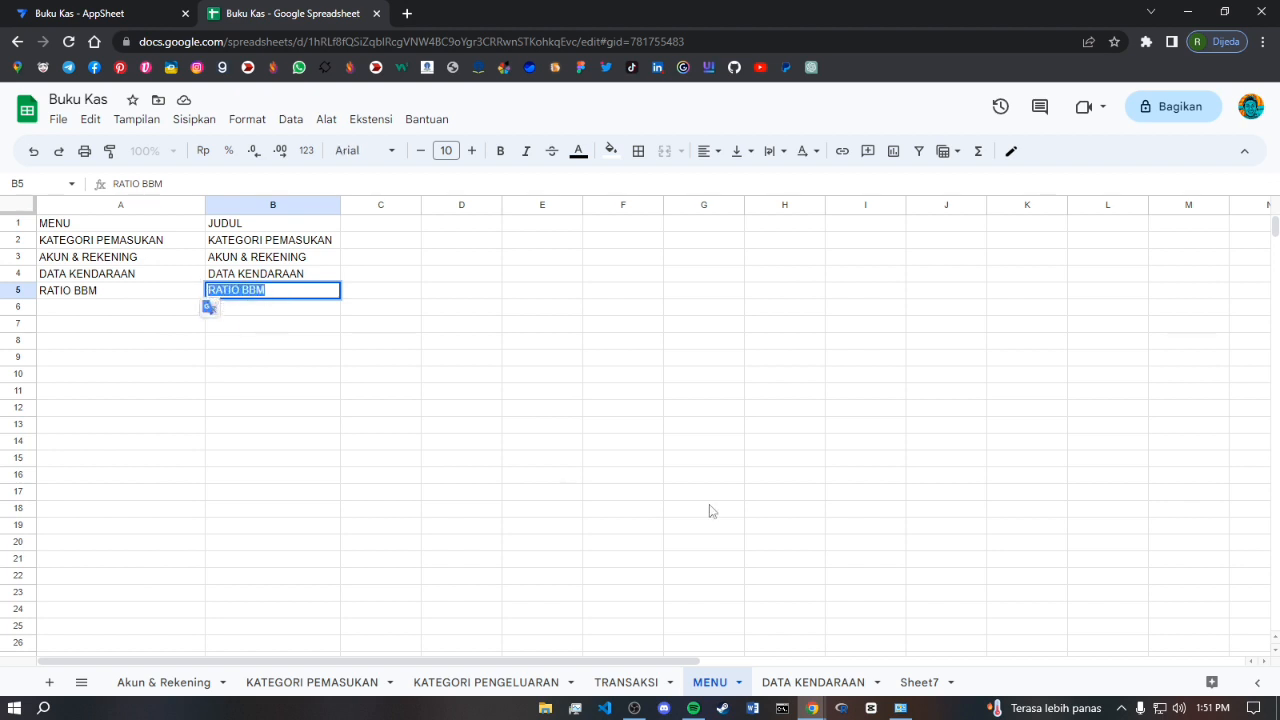
{"action": "left_click", "coordinate": [533, 522]}
{"action": "left_click", "coordinate": [944, 686]}
{"action": "left_click", "coordinate": [948, 686]}
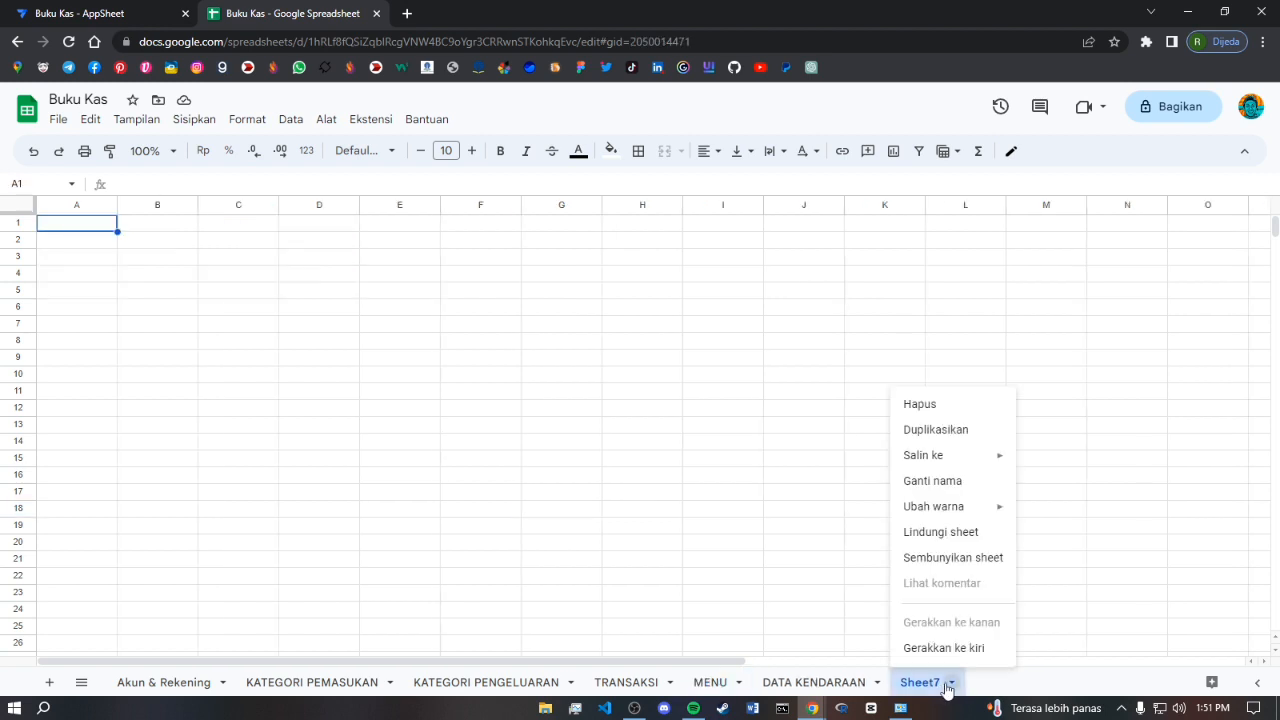
{"action": "left_click", "coordinate": [961, 482]}
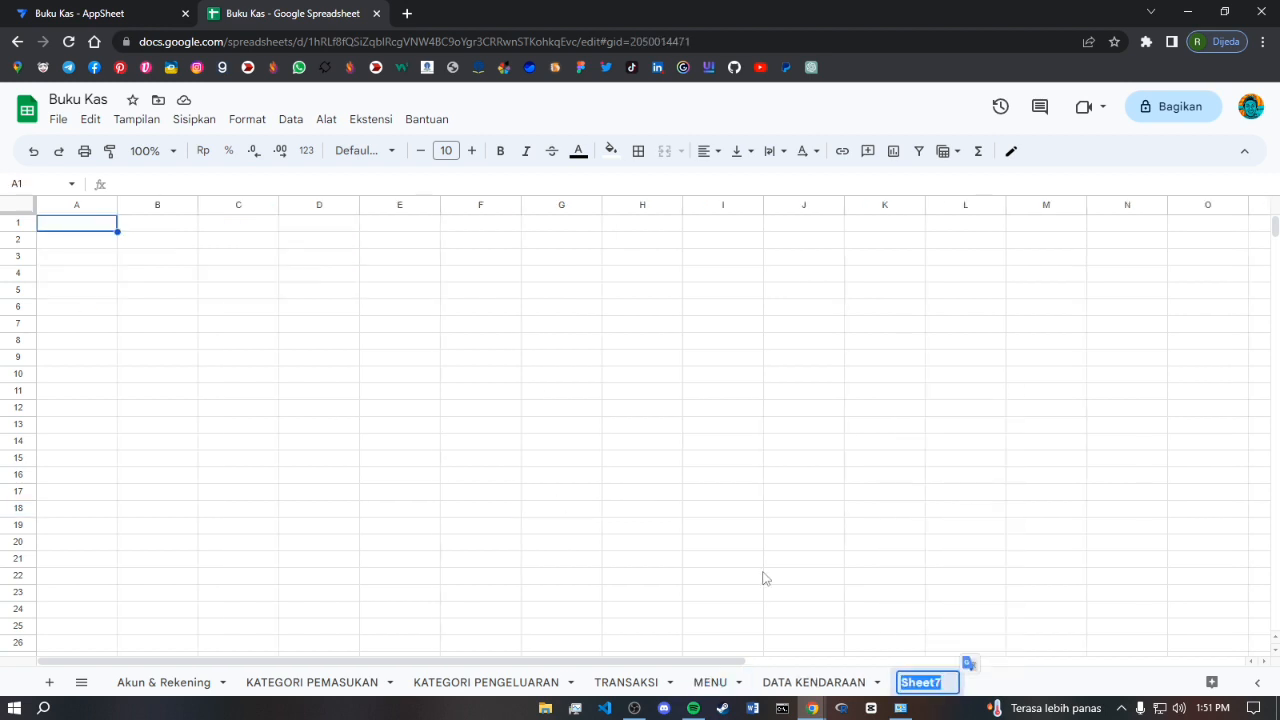
{"action": "type", "text": "RATIO BBM"}
{"action": "left_click", "coordinate": [222, 318]}
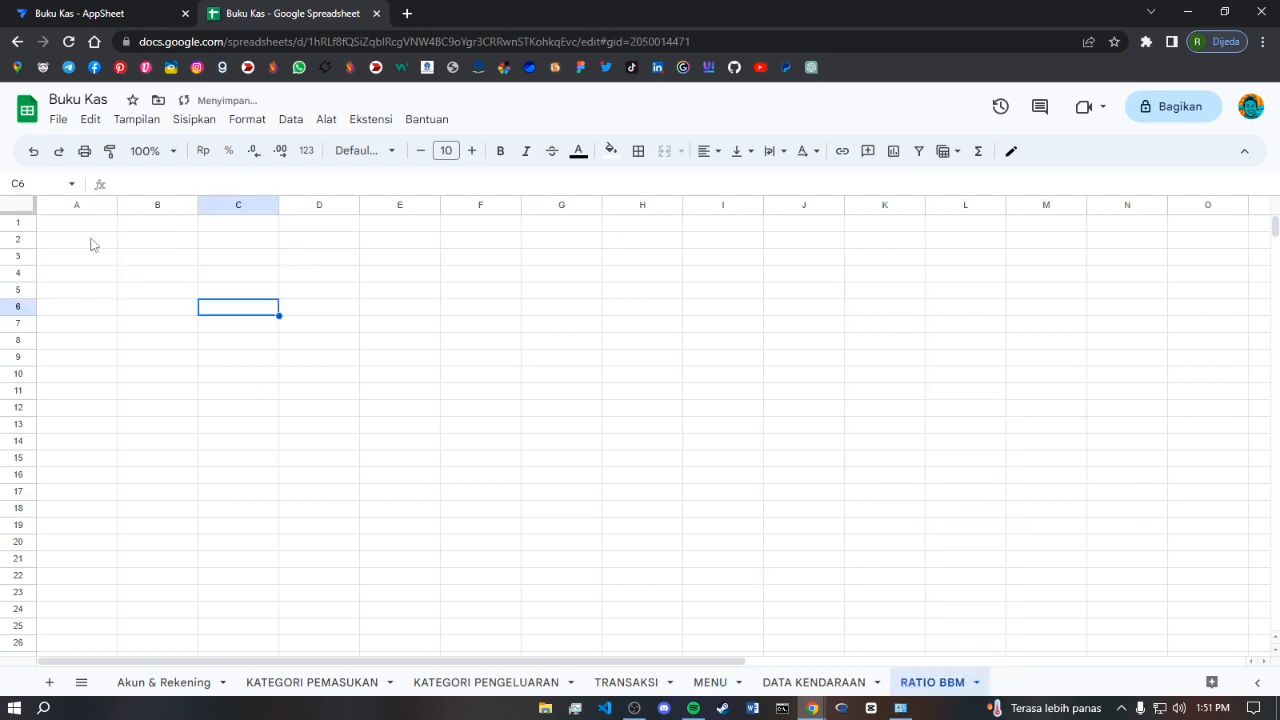
Enter the headers ID in cell A1 and NAMA KENDARAAN in cell B1 of the RATIO BBM sheet
{"action": "left_click", "coordinate": [105, 230]}
{"action": "type", "text": "ID"}
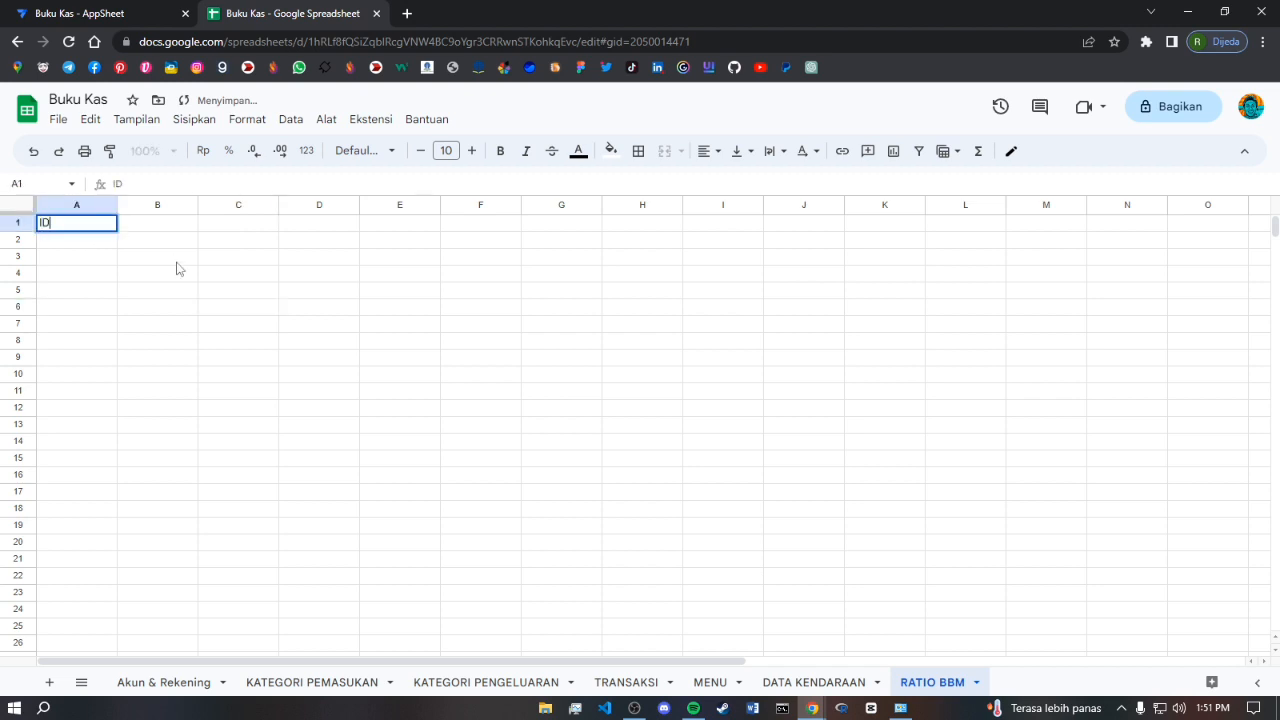
{"action": "left_click", "coordinate": [145, 229]}
{"action": "type", "text": "NA"}
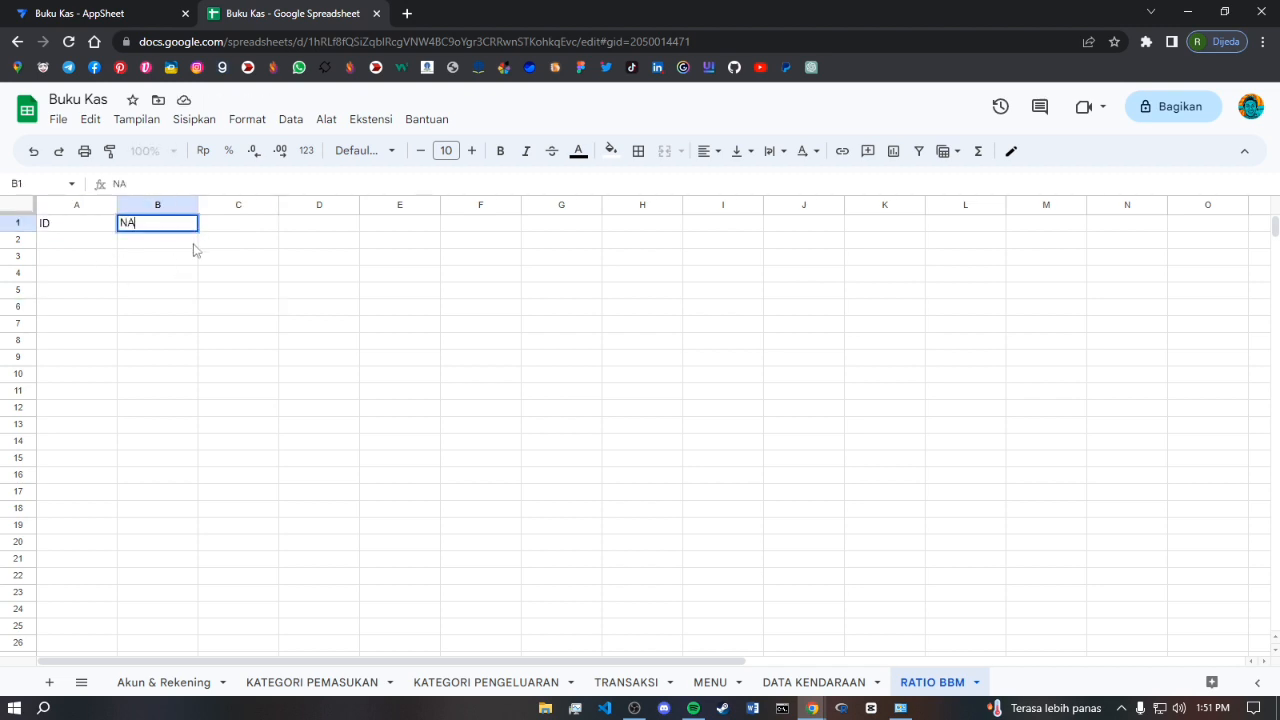
{"action": "type", "text": "MA KENDARAAN"}
{"action": "key", "text": "Tab"}
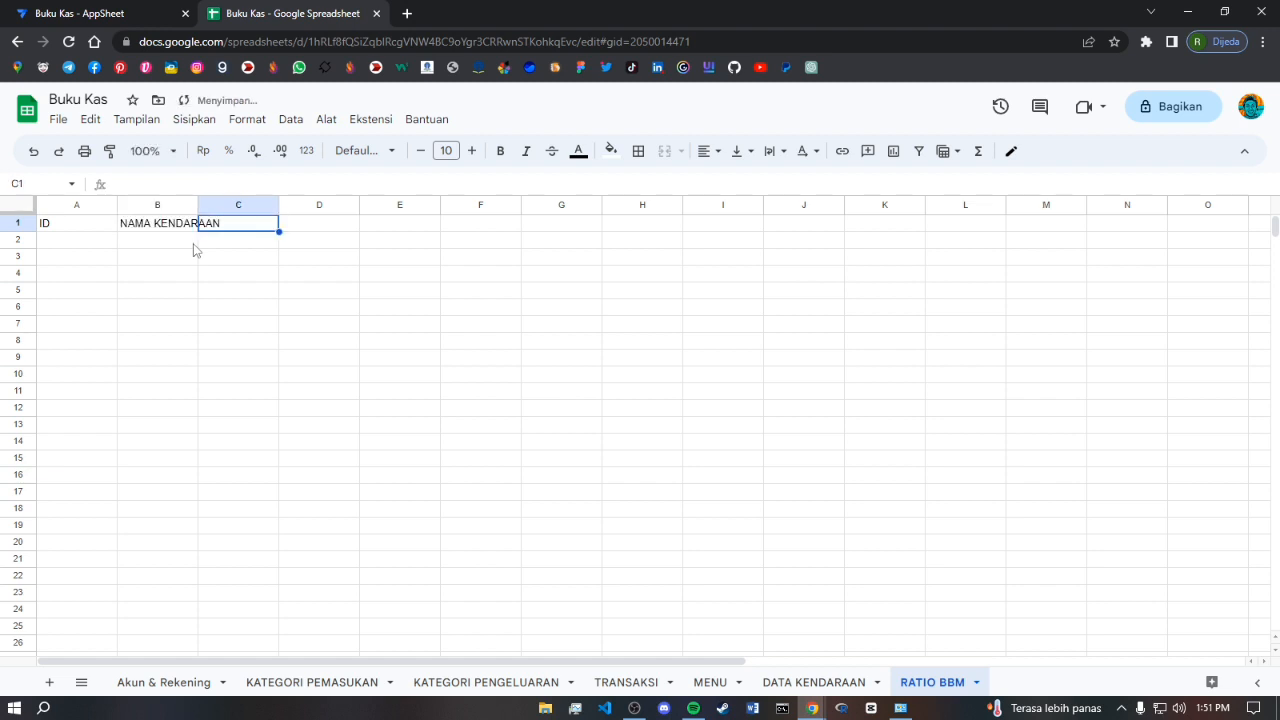
Enter the headers KM in cell C1 and LITER in cell D1 of the RATIO BBM sheet
{"action": "type", "text": "K"}
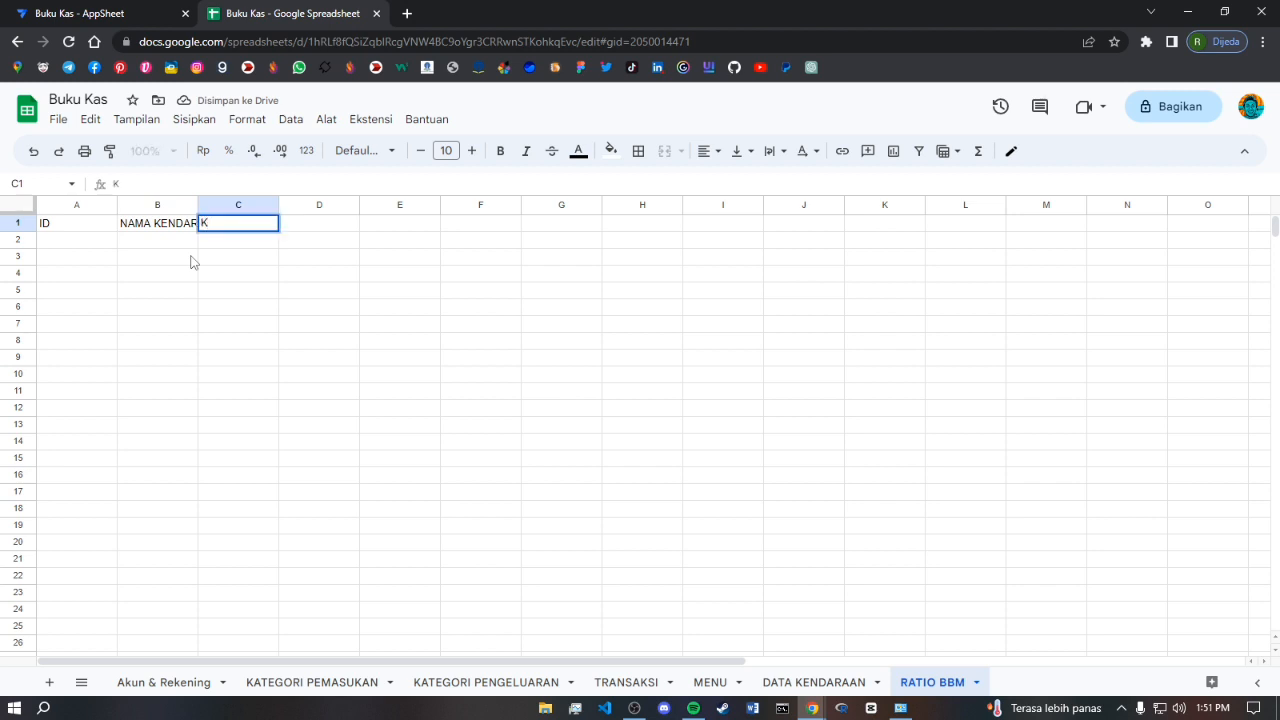
{"action": "type", "text": "M"}
{"action": "left_click", "coordinate": [317, 223]}
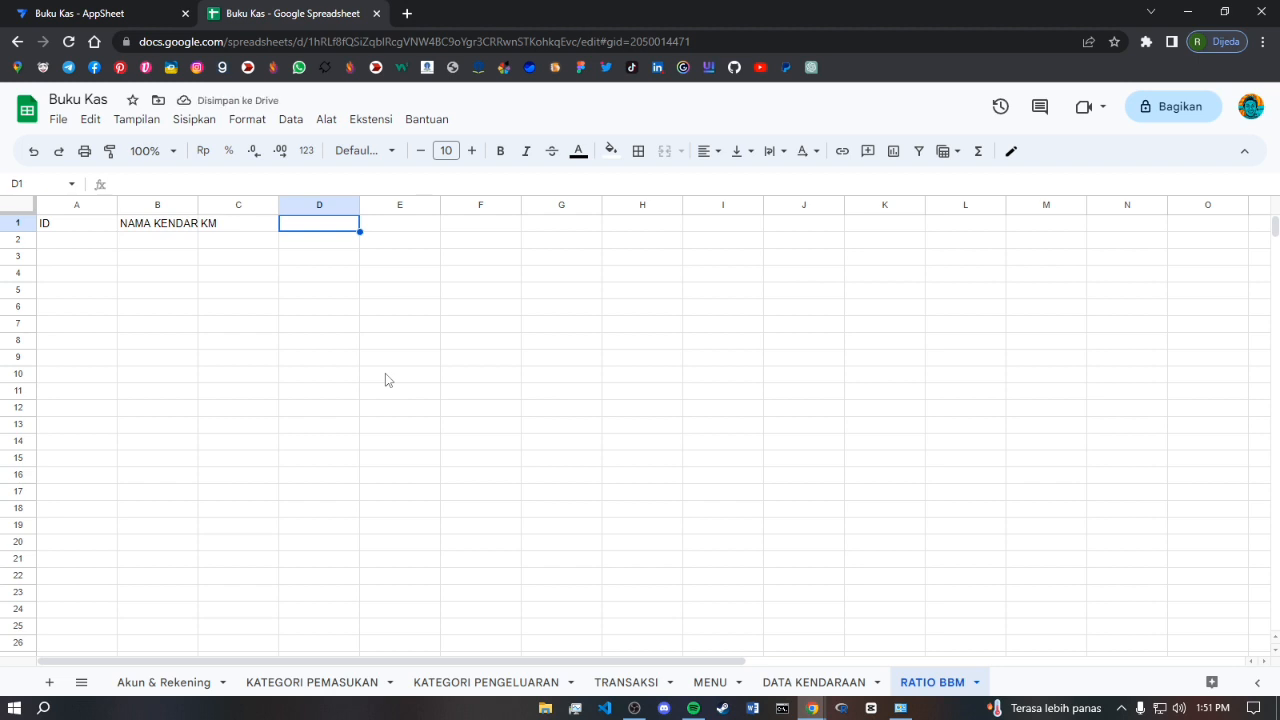
{"action": "type", "text": "LITER"}
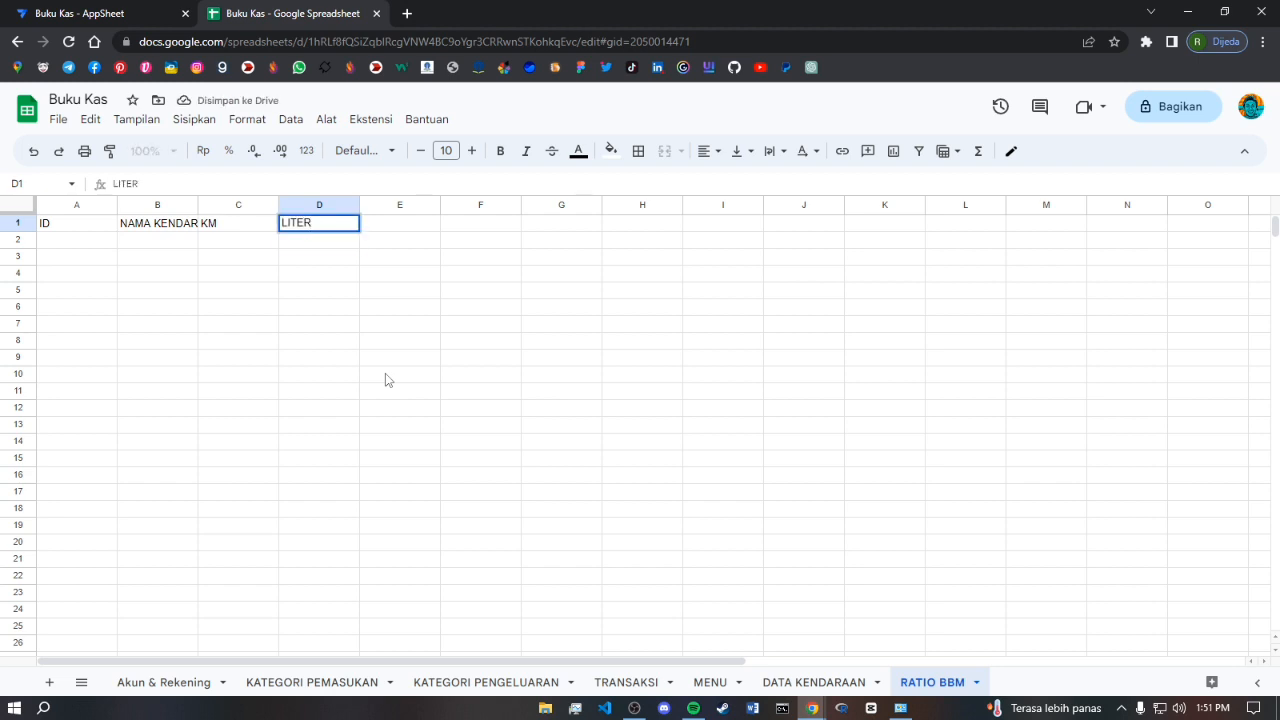
{"action": "key", "text": "Return"}
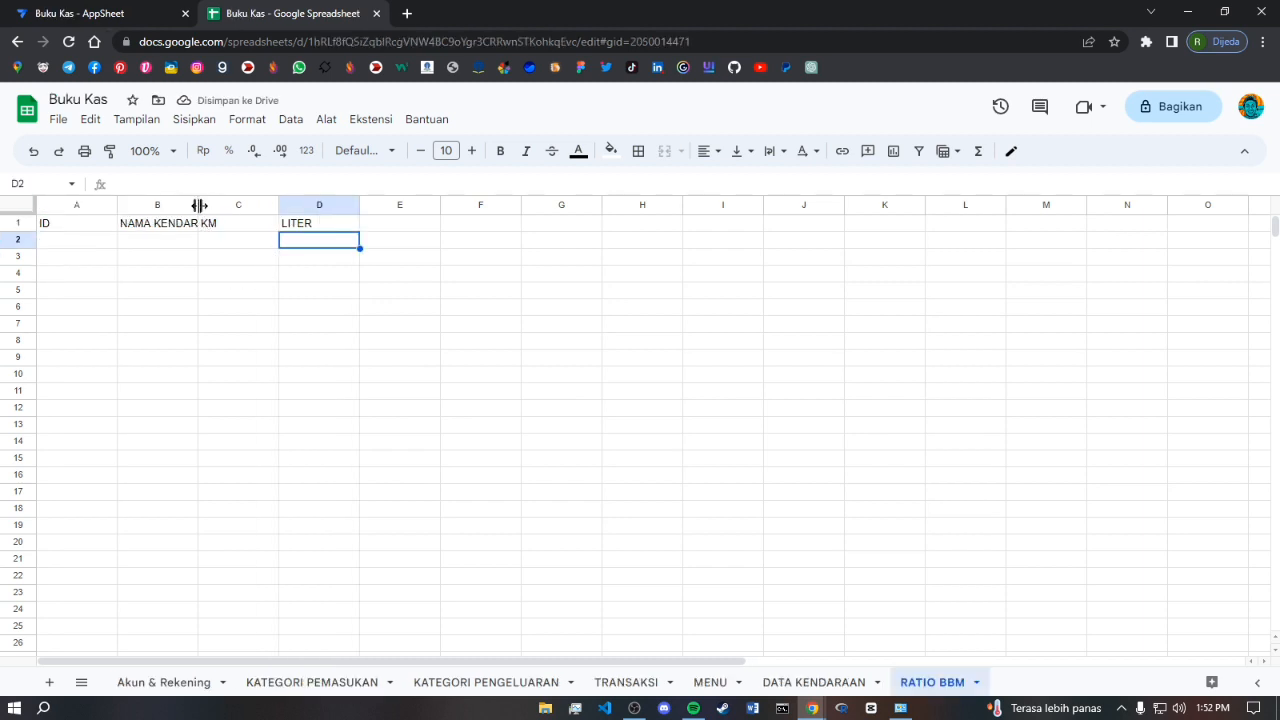
Widen column B to fit the NAMA KENDARAAN header and narrow column A in the RATIO BBM sheet
{"action": "left_click_drag", "start_coordinate": [198, 205], "coordinate": [243, 204]}
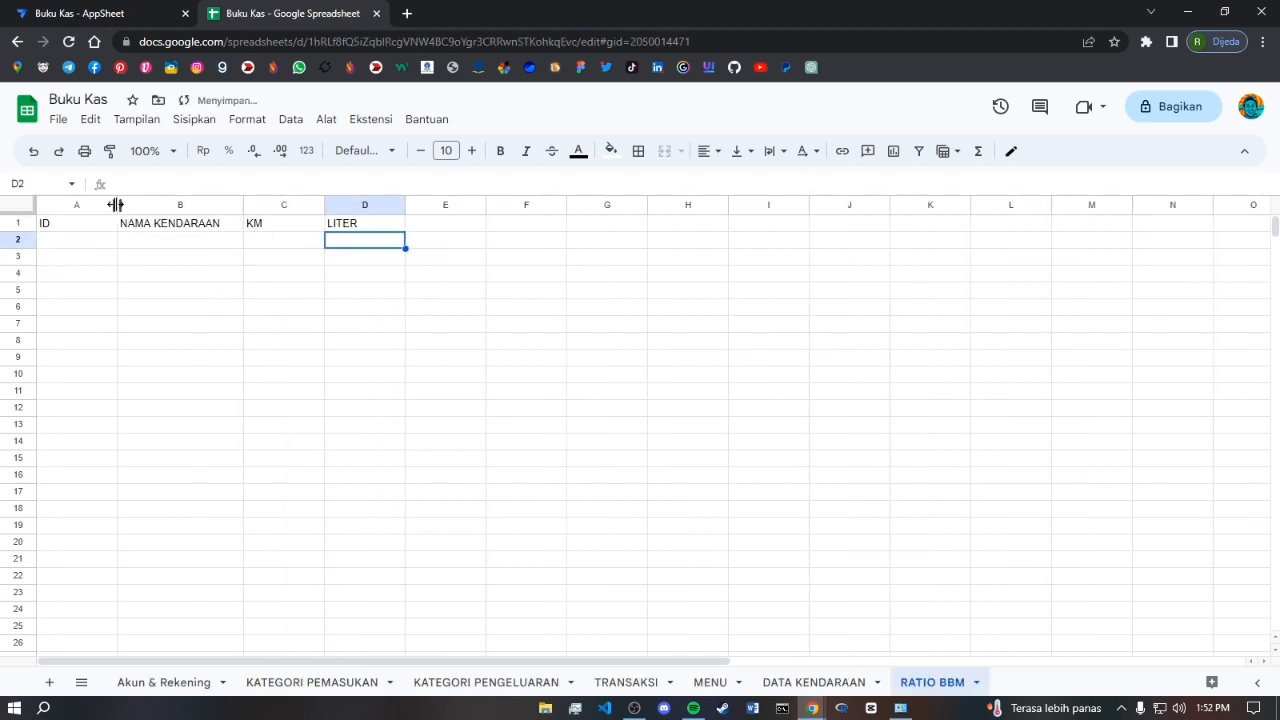
{"action": "left_click_drag", "start_coordinate": [117, 205], "coordinate": [90, 205]}
{"action": "left_click", "coordinate": [130, 324]}
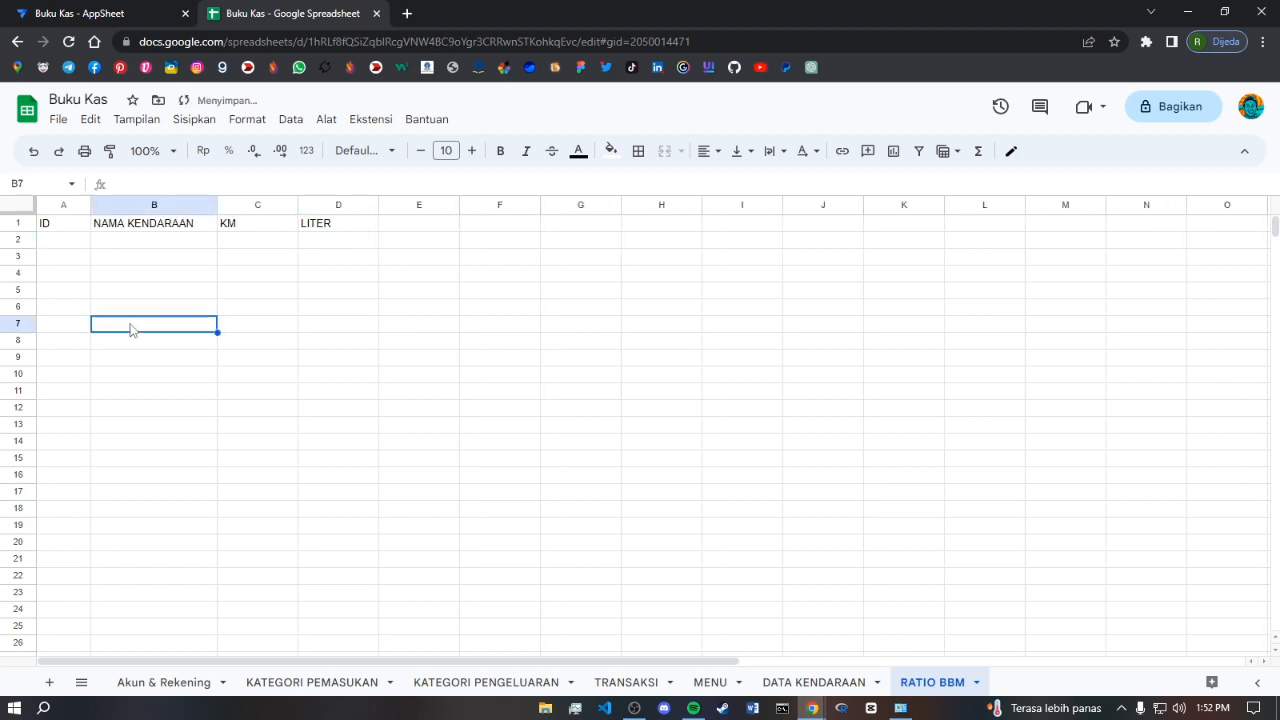
{"action": "left_click", "coordinate": [77, 240]}
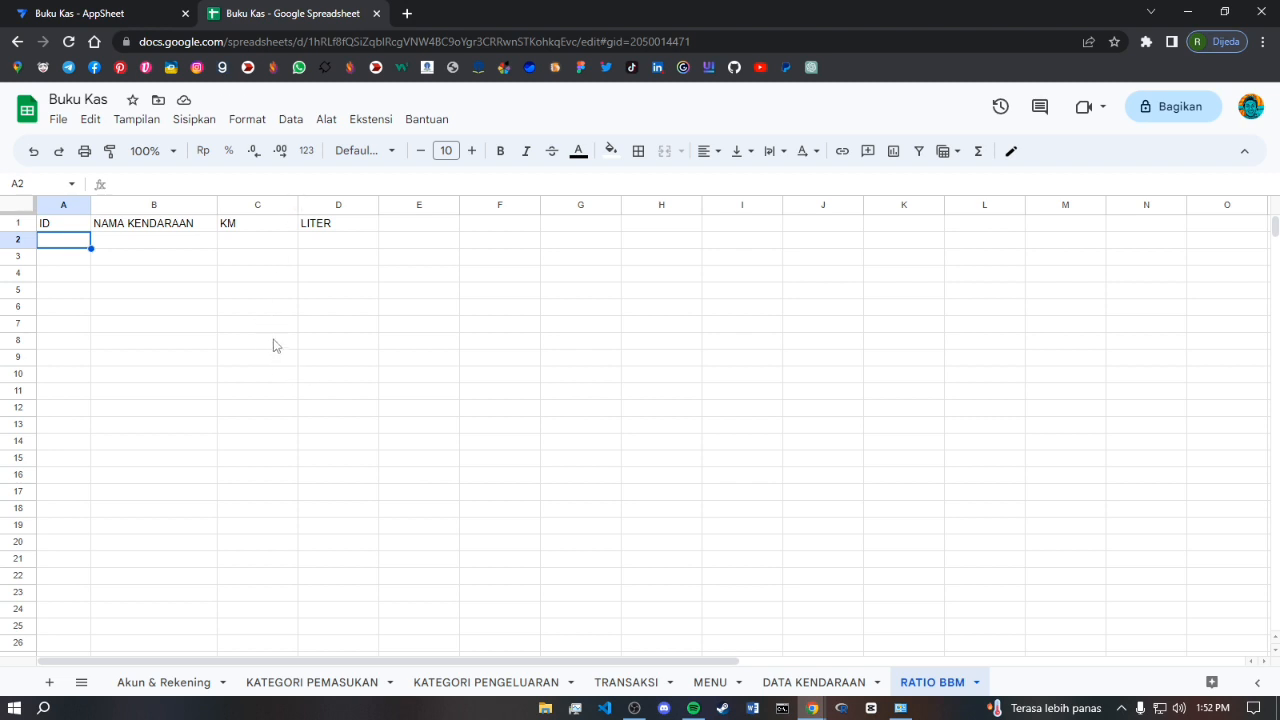
{"action": "left_click", "coordinate": [363, 374]}
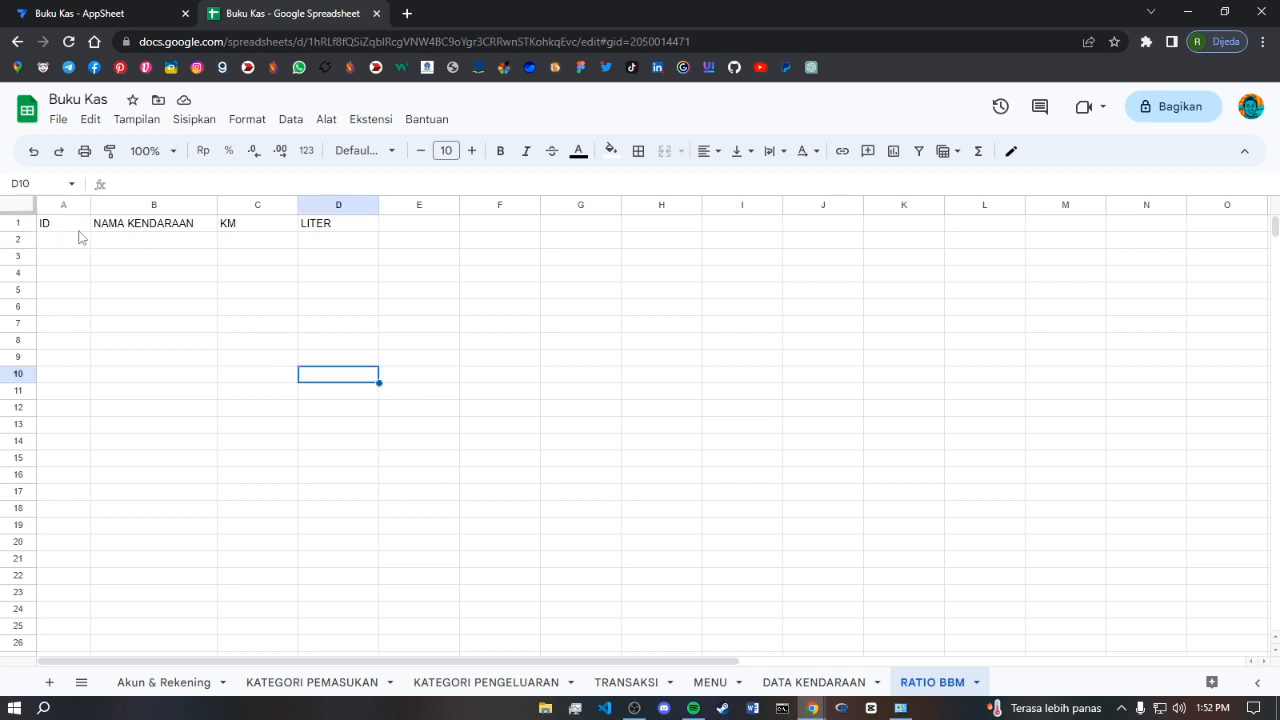
{"action": "left_click", "coordinate": [80, 226]}
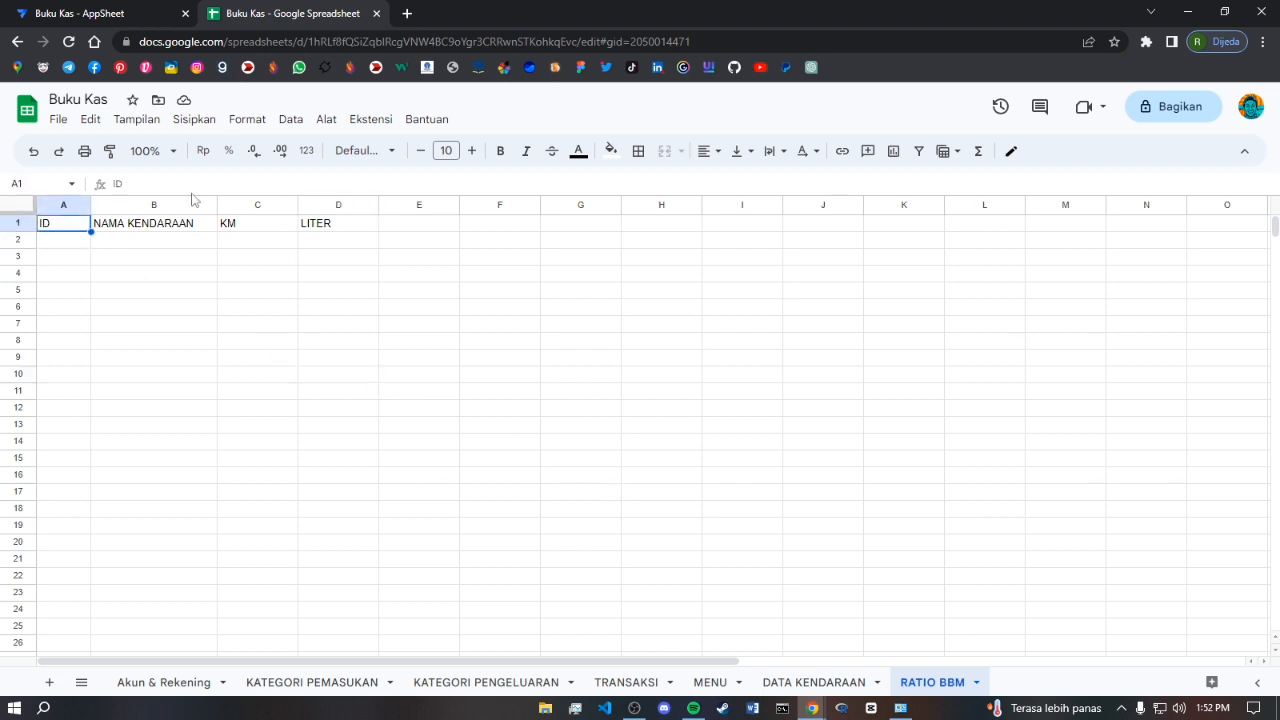
Switch to AppSheet, sync the app preview and add the DATA KENDARAAN worksheet of the Buku Kas Google Sheets file as a new table
{"action": "left_click", "coordinate": [83, 16]}
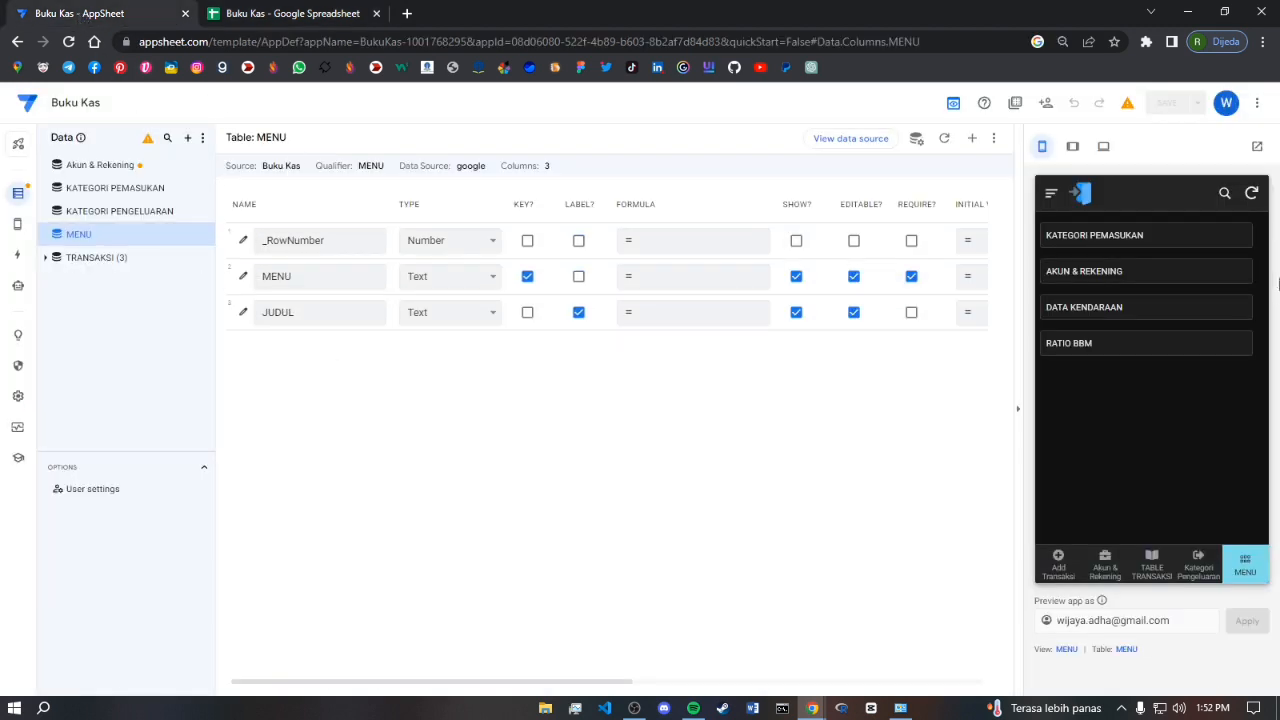
{"action": "left_click", "coordinate": [1252, 194]}
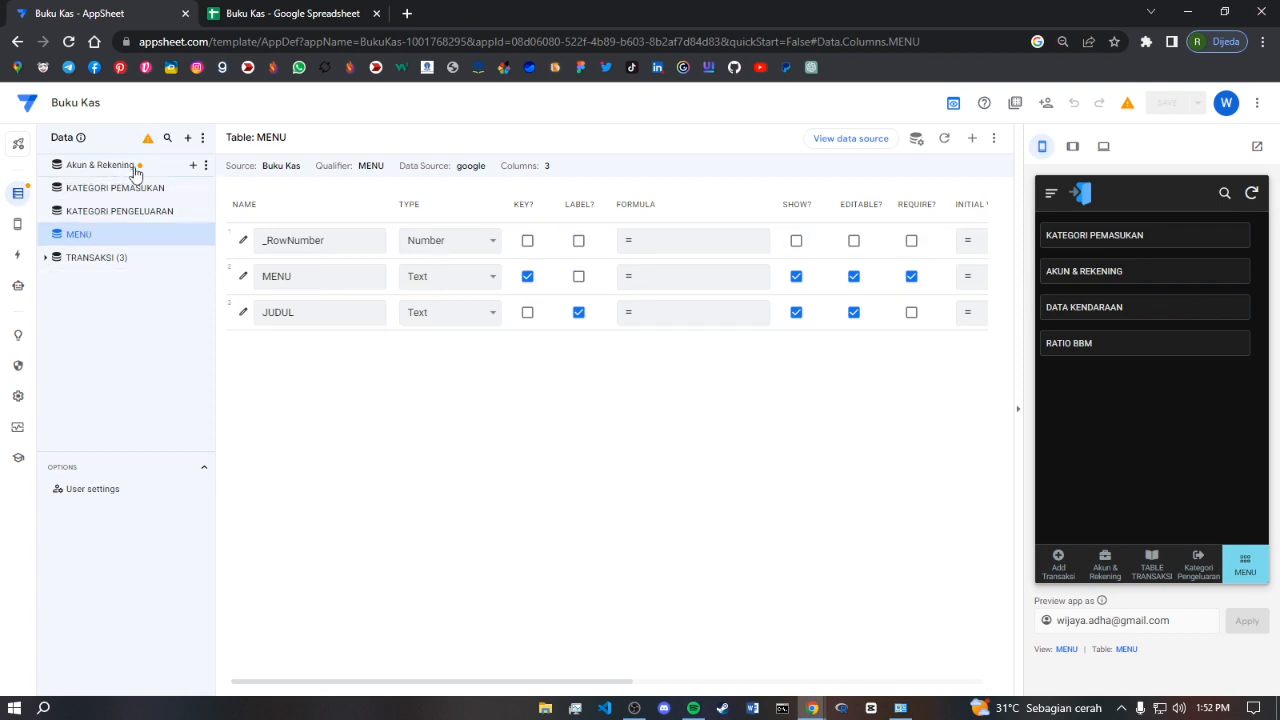
{"action": "left_click", "coordinate": [189, 139]}
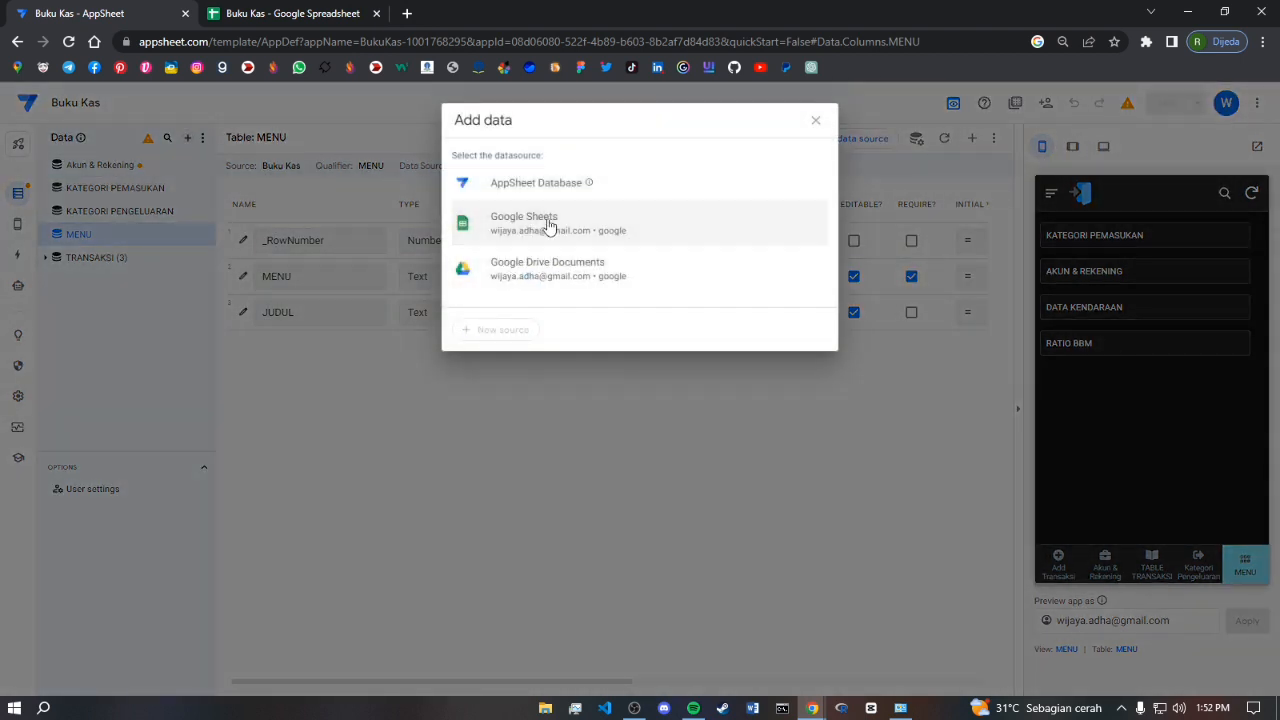
{"action": "left_click", "coordinate": [548, 227]}
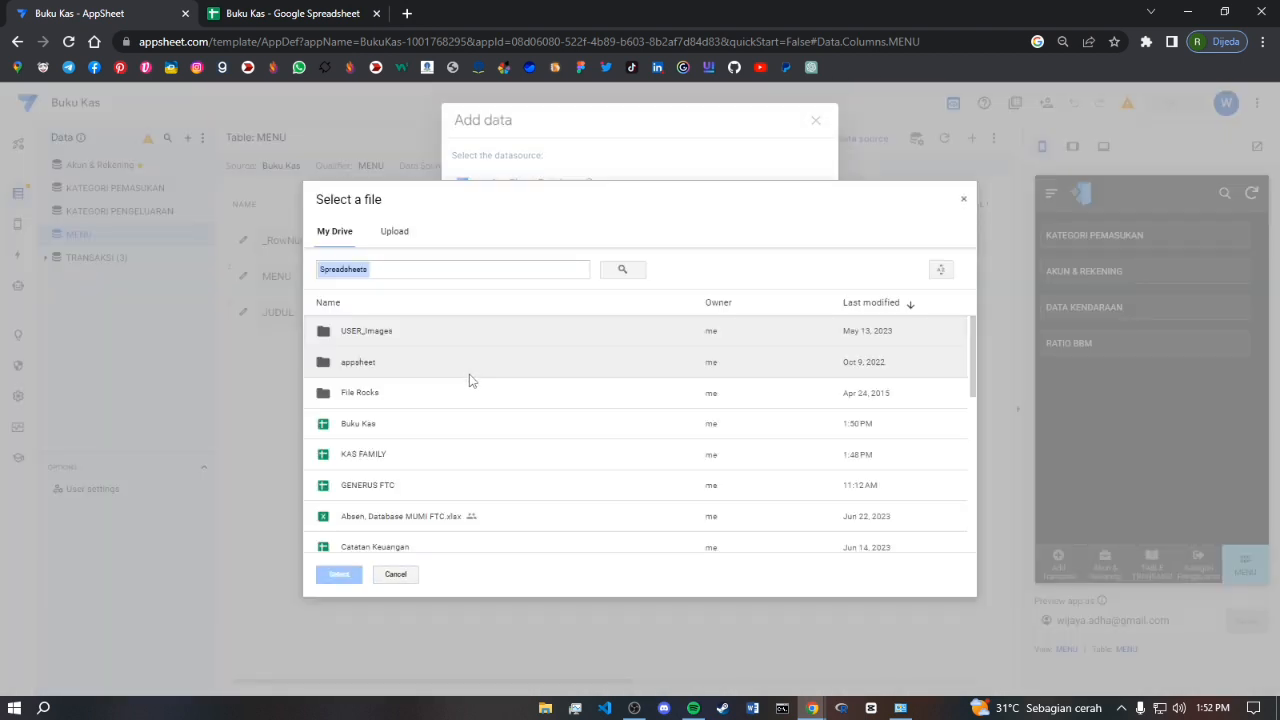
{"action": "double_click", "coordinate": [367, 426]}
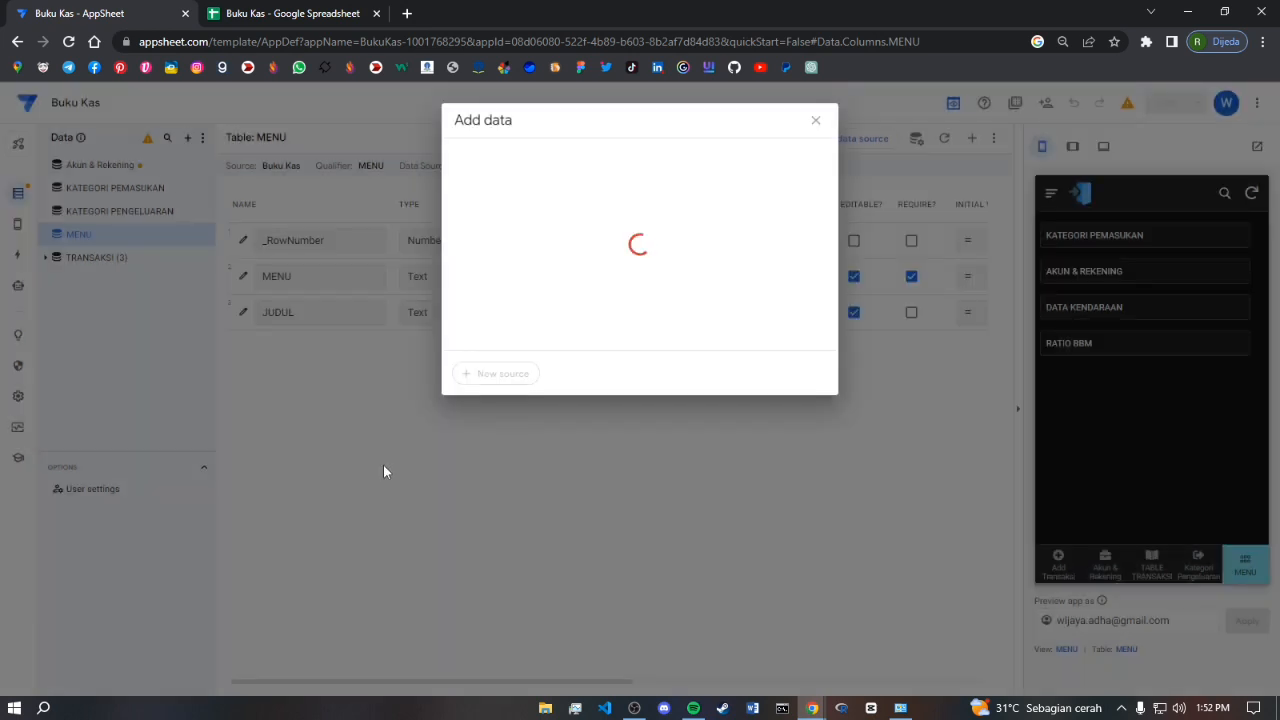
{"action": "left_click", "coordinate": [671, 225]}
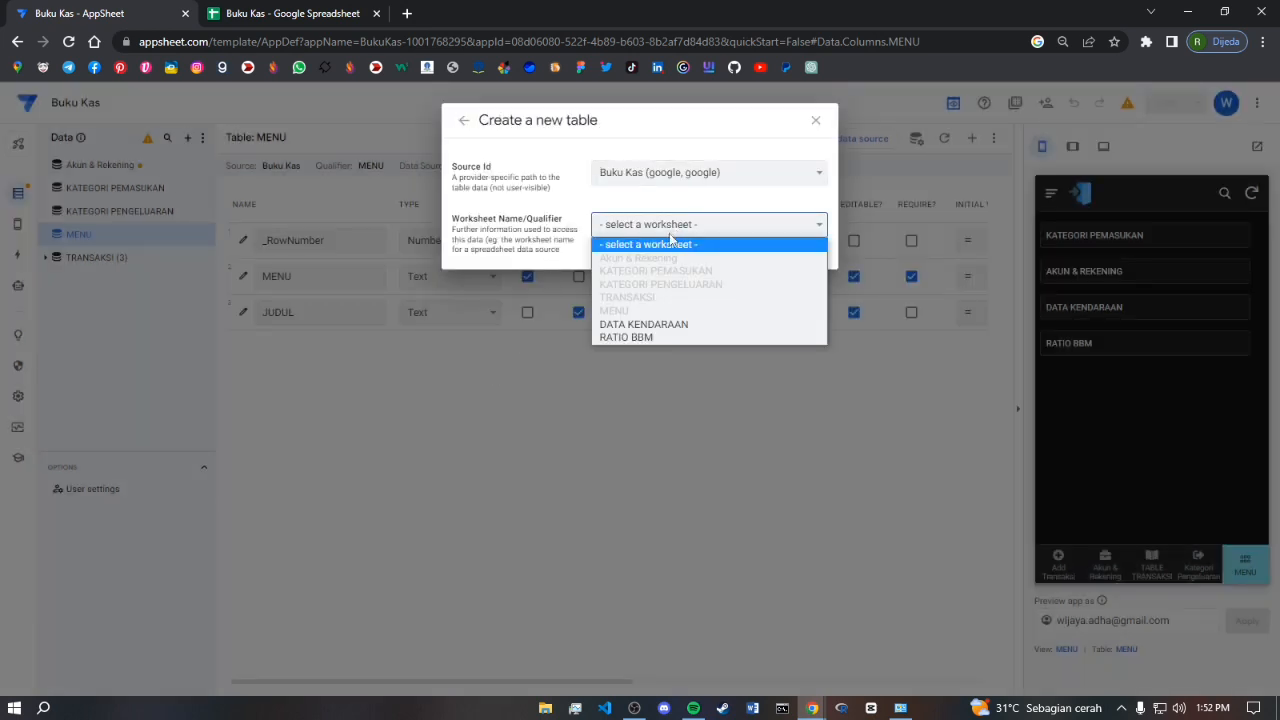
{"action": "left_click", "coordinate": [652, 325]}
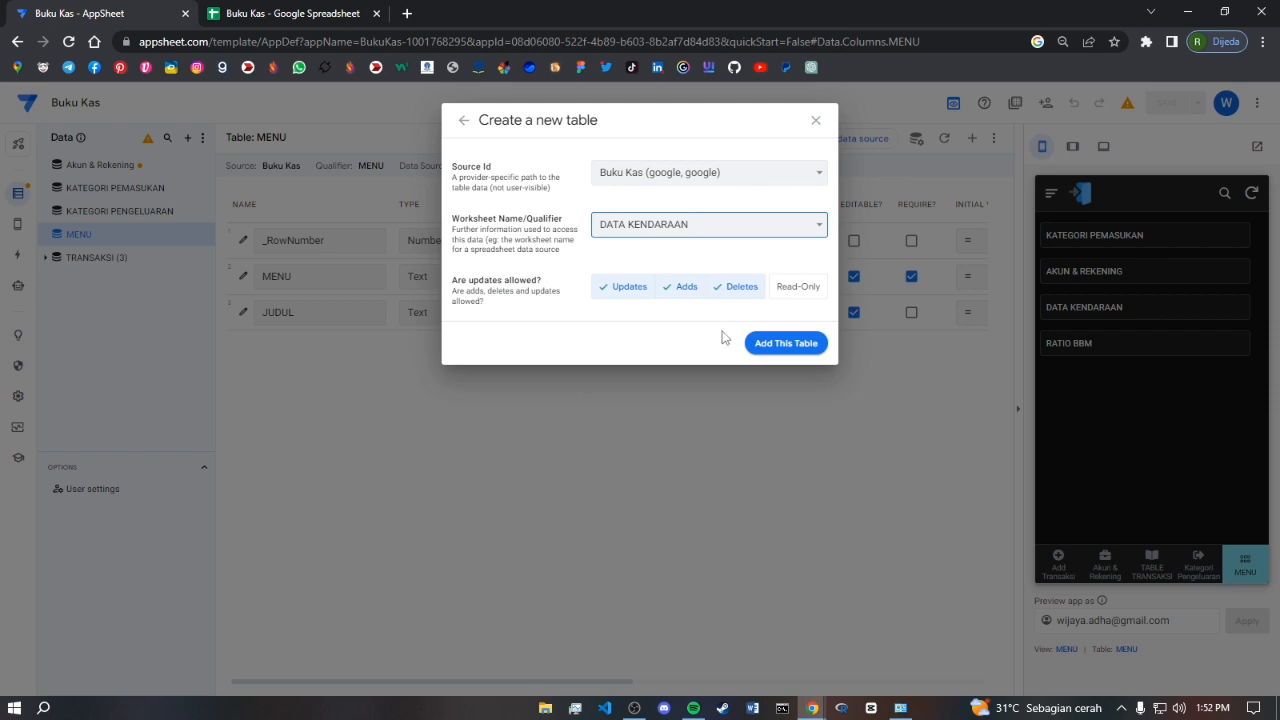
{"action": "left_click", "coordinate": [776, 349]}
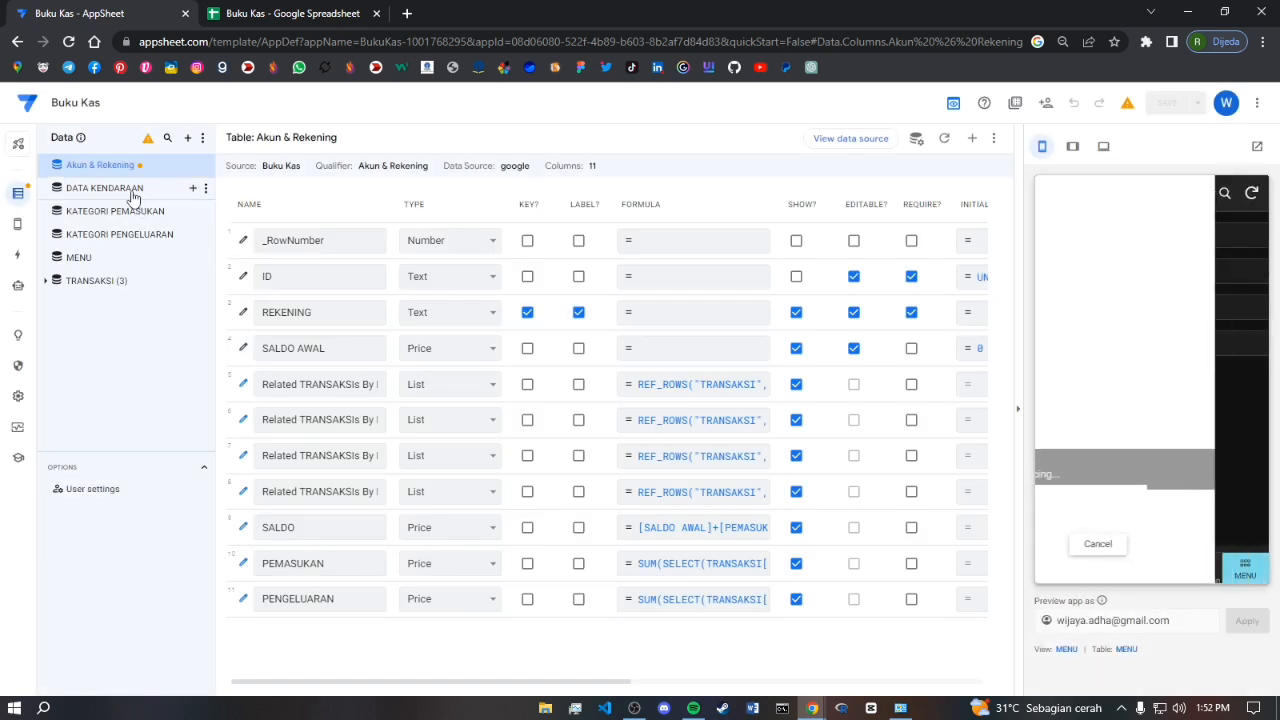
In the DATA KENDARAAN table, set the KM AWAL column's type to Number and make it required
{"action": "left_click", "coordinate": [133, 190]}
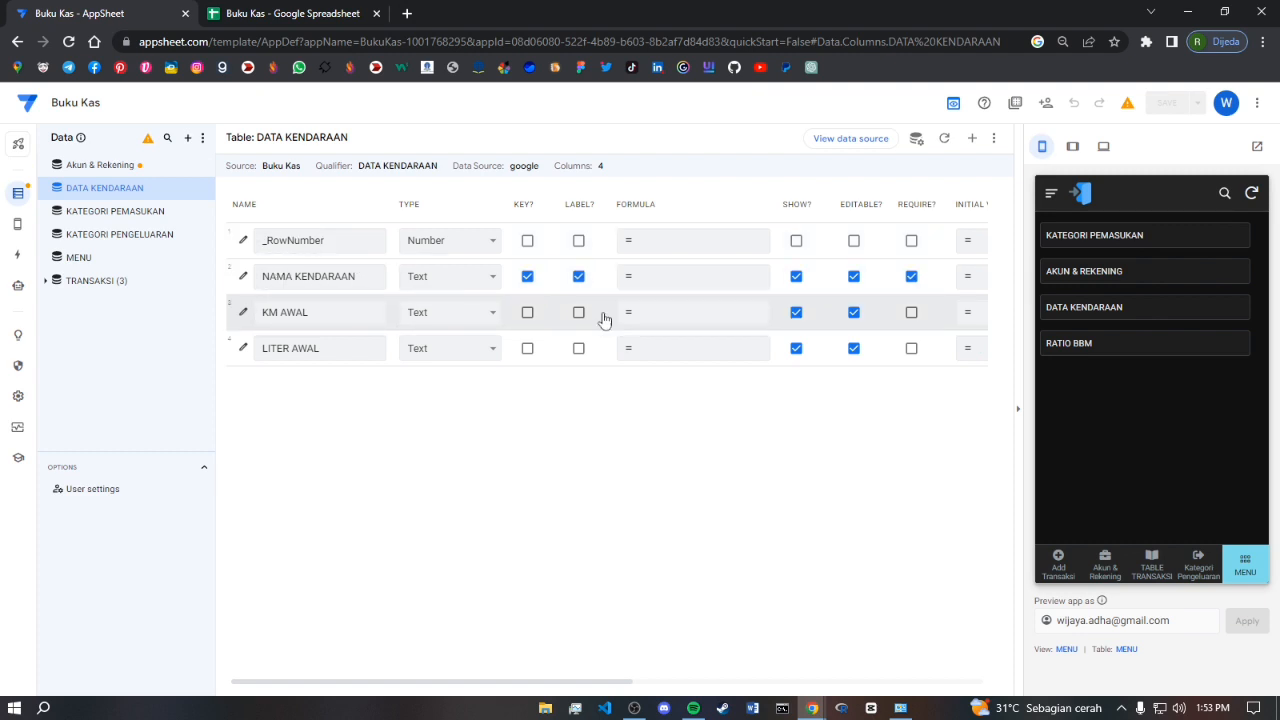
{"action": "left_click", "coordinate": [463, 320]}
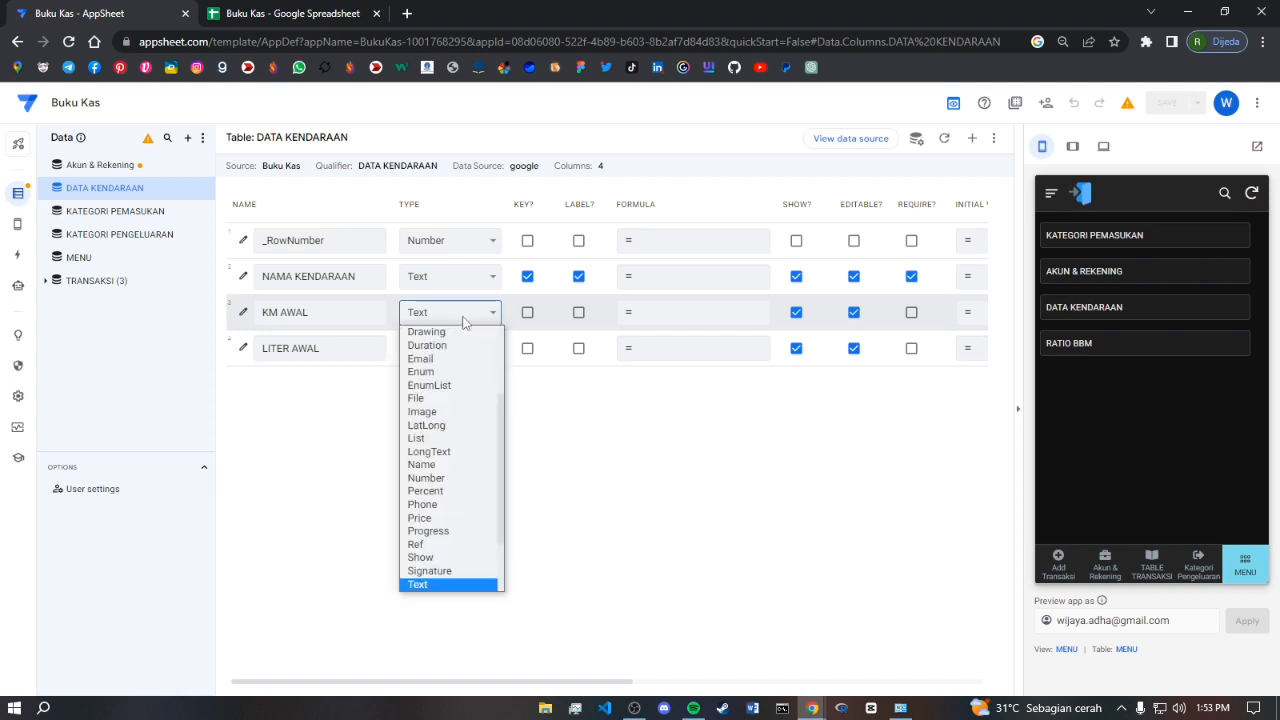
{"action": "type", "text": "nu"}
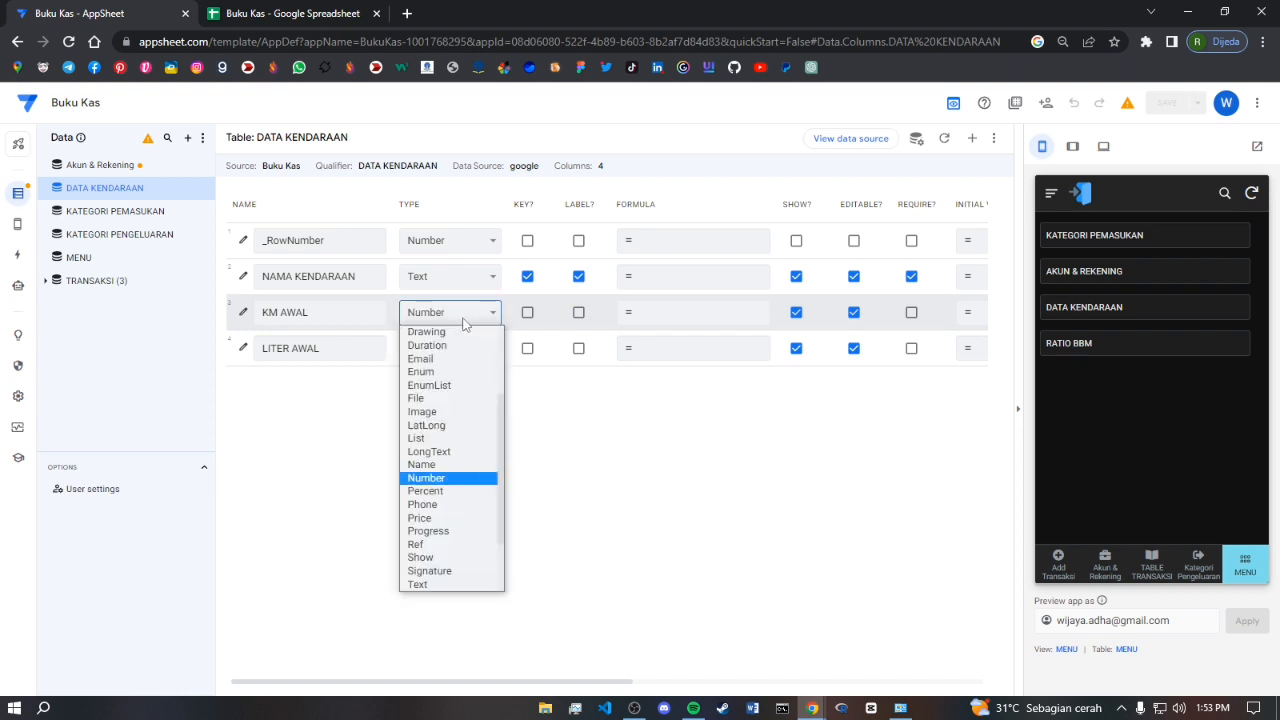
{"action": "left_click", "coordinate": [449, 482]}
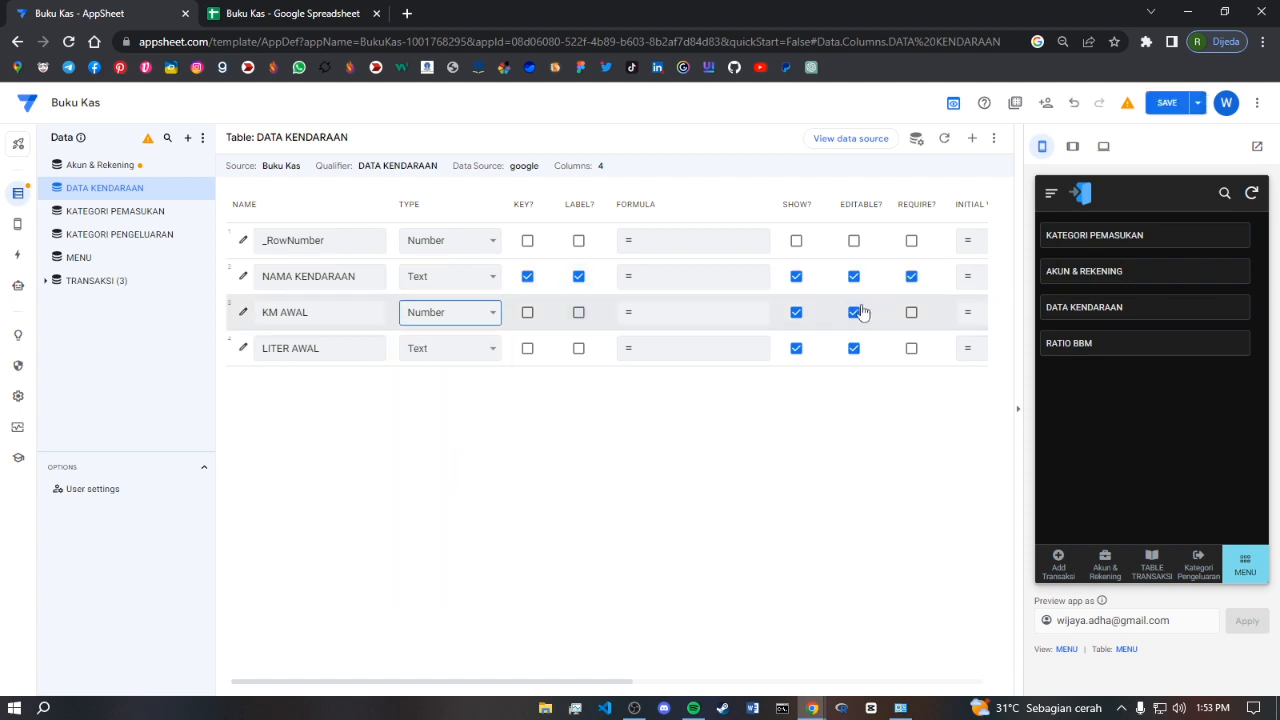
{"action": "left_click", "coordinate": [912, 315]}
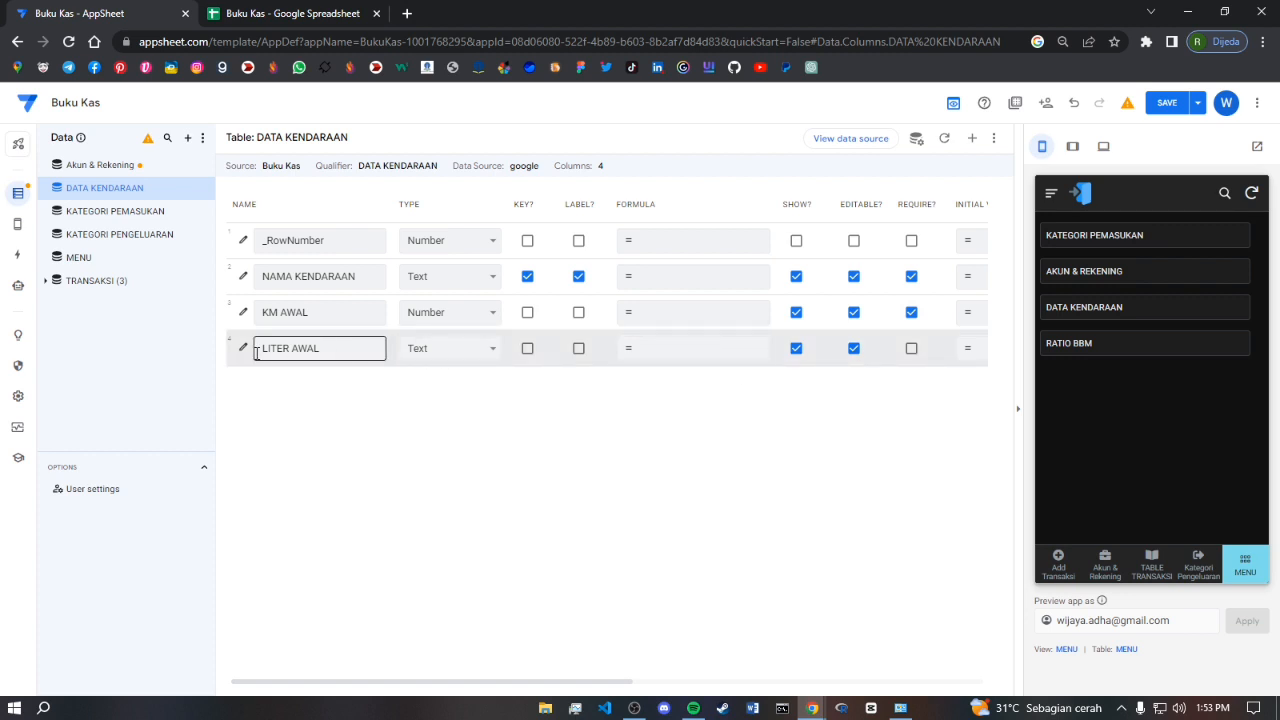
Set the LITER AWAL column's type to Decimal with 2 decimal digits and the Label display mode
{"action": "left_click", "coordinate": [430, 354]}
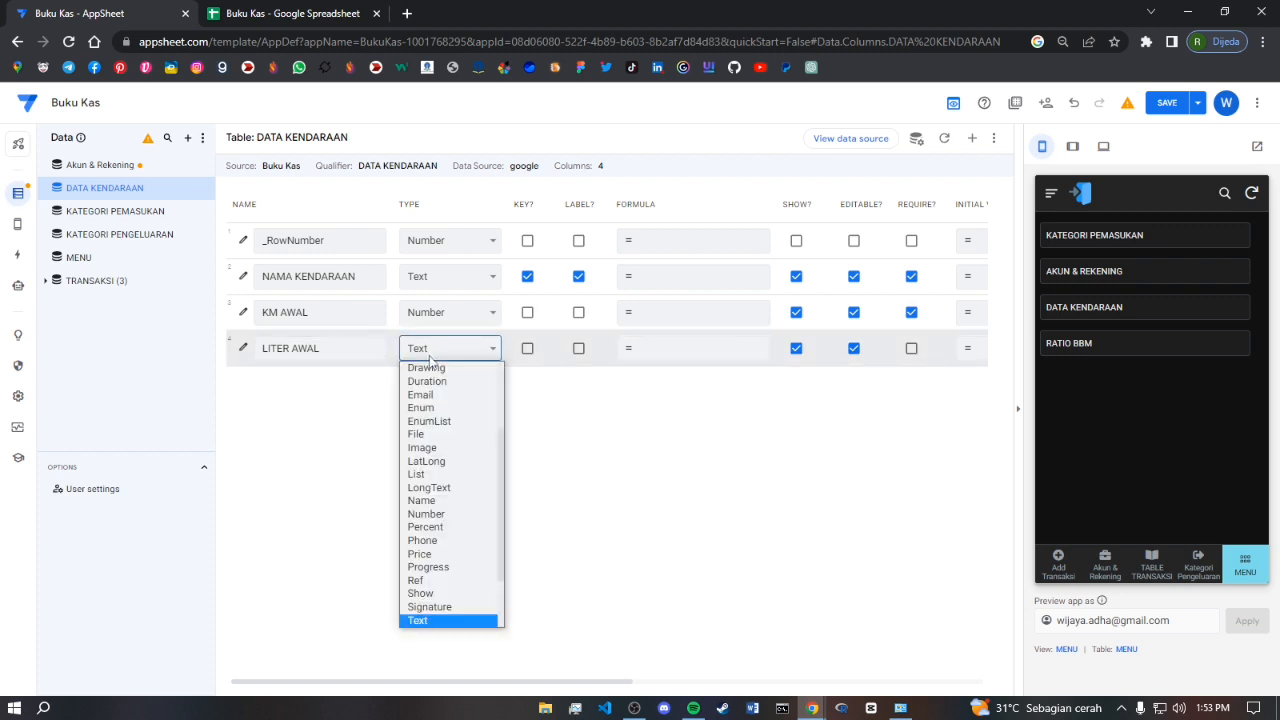
{"action": "type", "text": "de"}
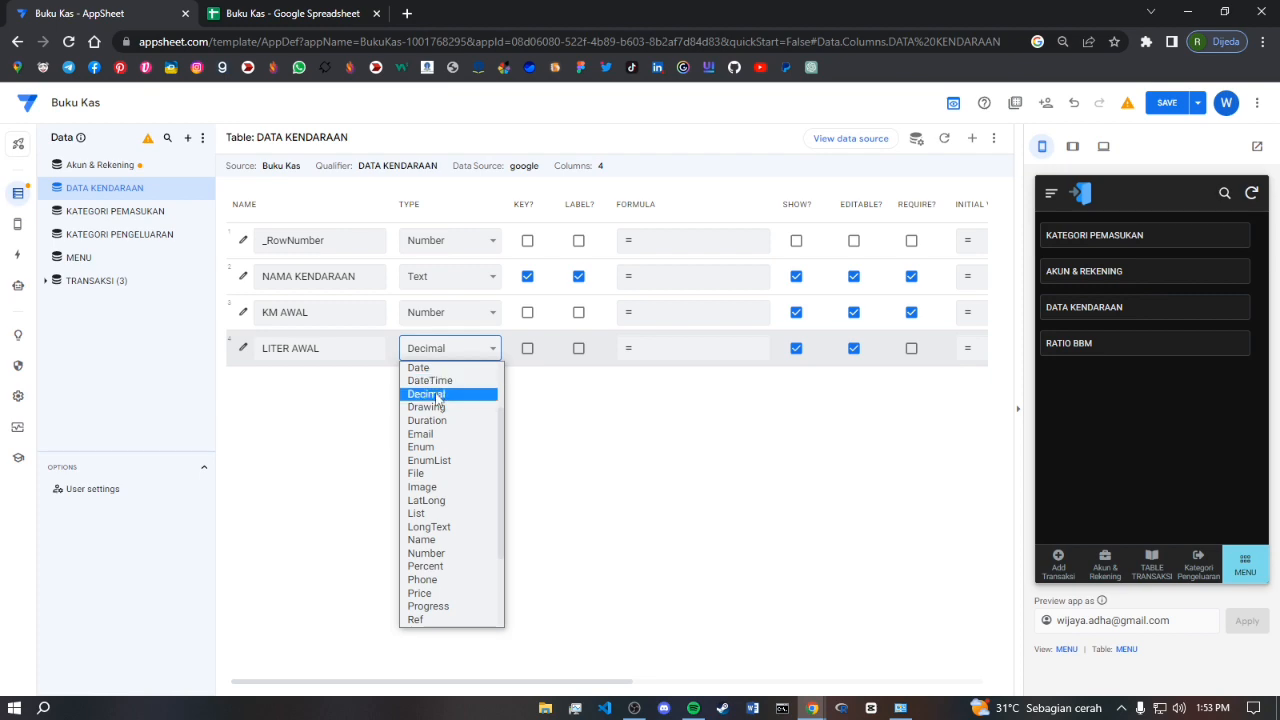
{"action": "left_click", "coordinate": [435, 396]}
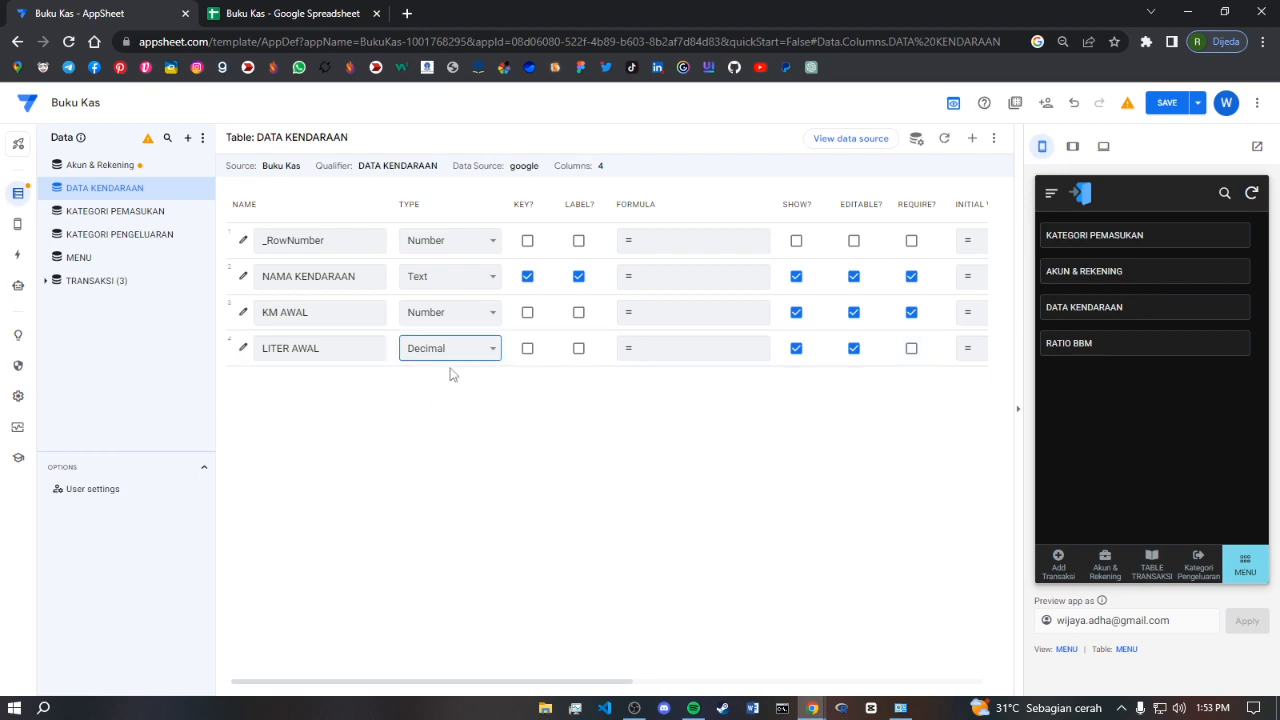
{"action": "left_click", "coordinate": [242, 348]}
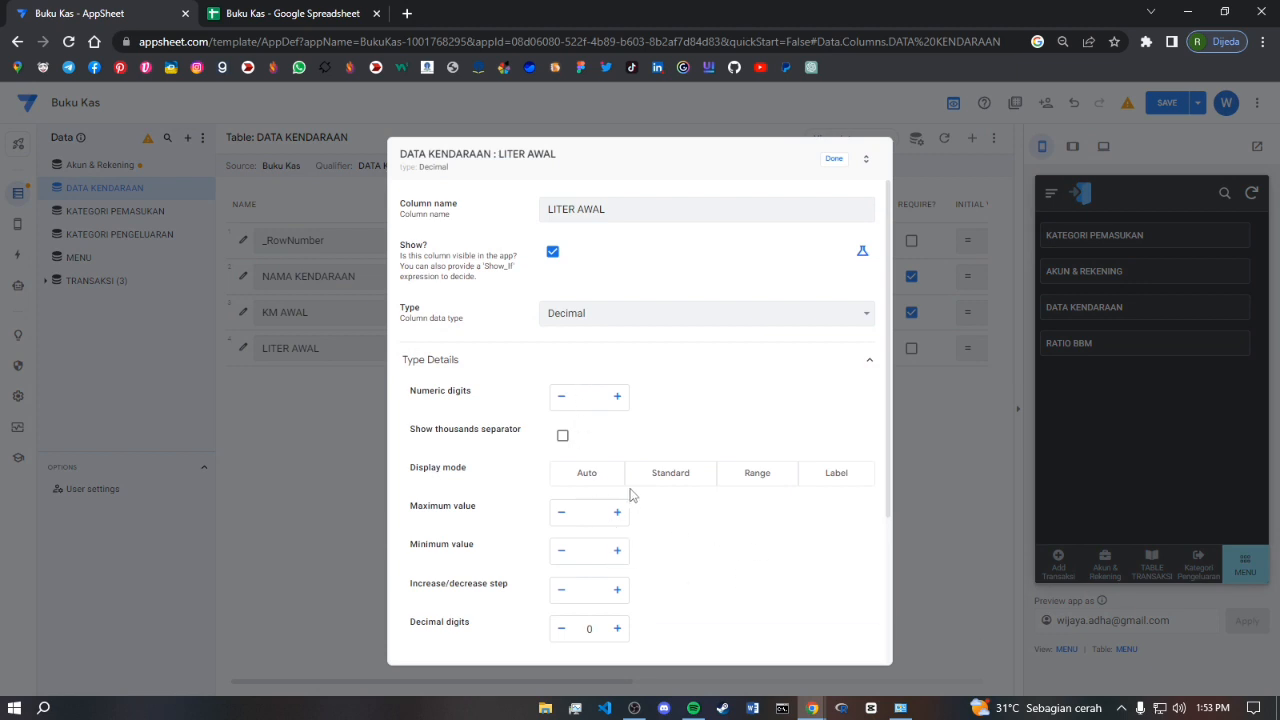
{"action": "scroll", "coordinate": [725, 527], "scroll_direction": "down", "scroll_amount": 1}
{"action": "scroll", "coordinate": [734, 528], "scroll_direction": "down", "scroll_amount": 1}
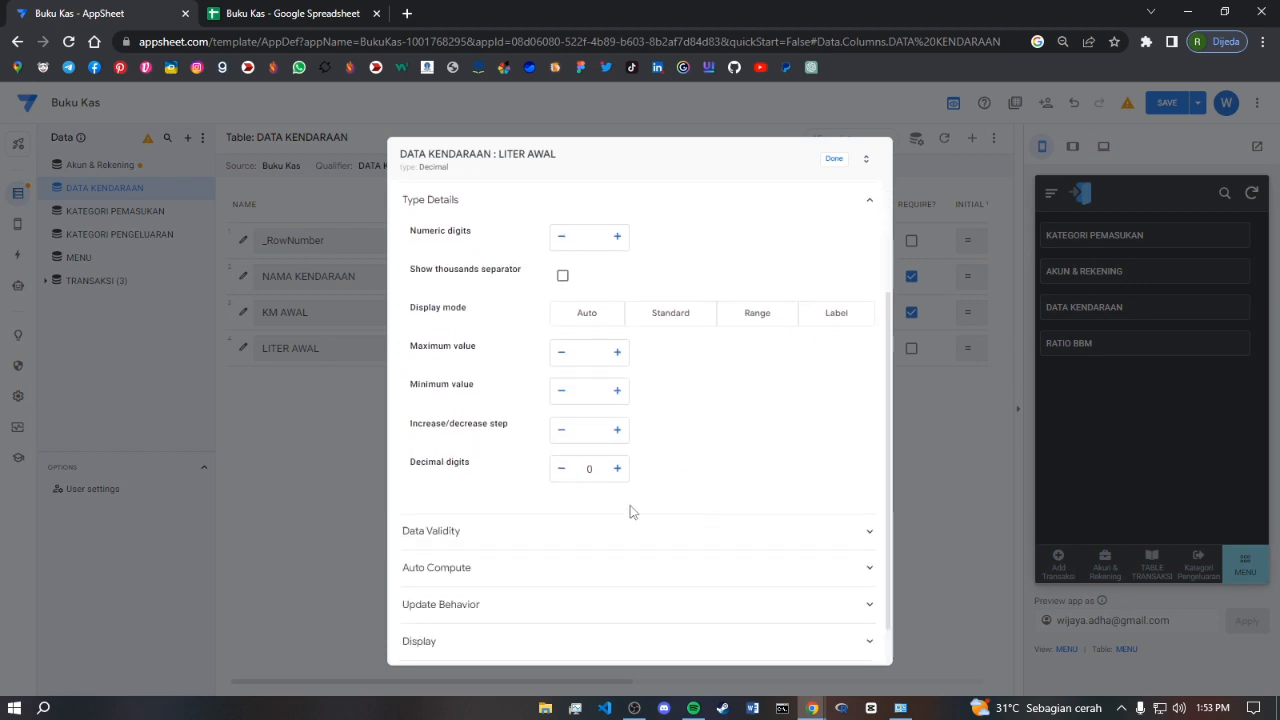
{"action": "left_click", "coordinate": [617, 469]}
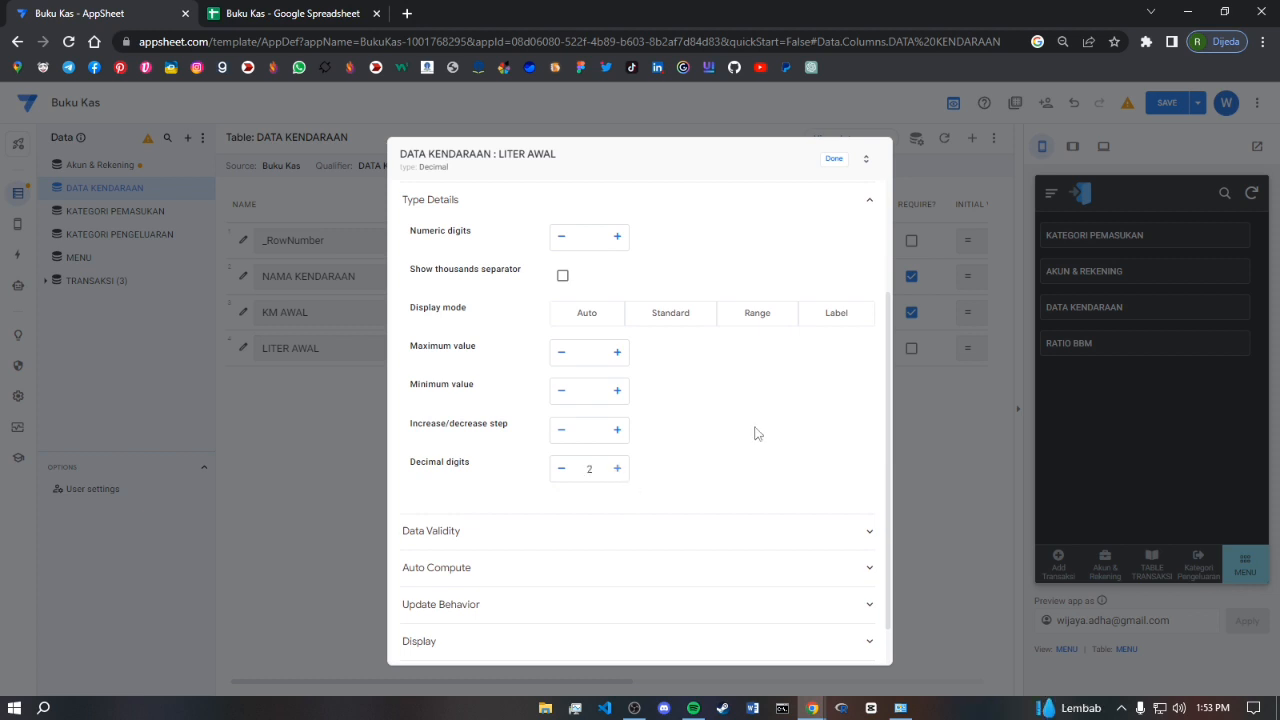
{"action": "left_click", "coordinate": [845, 318]}
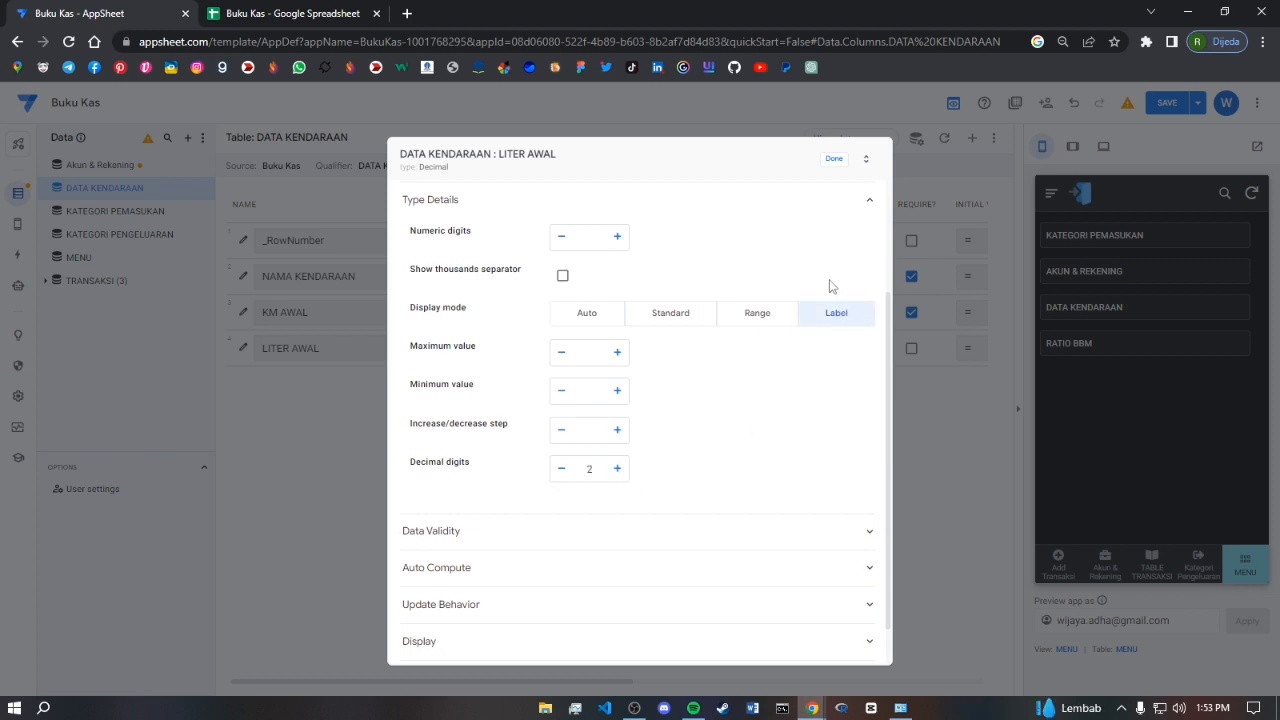
{"action": "left_click", "coordinate": [834, 161]}
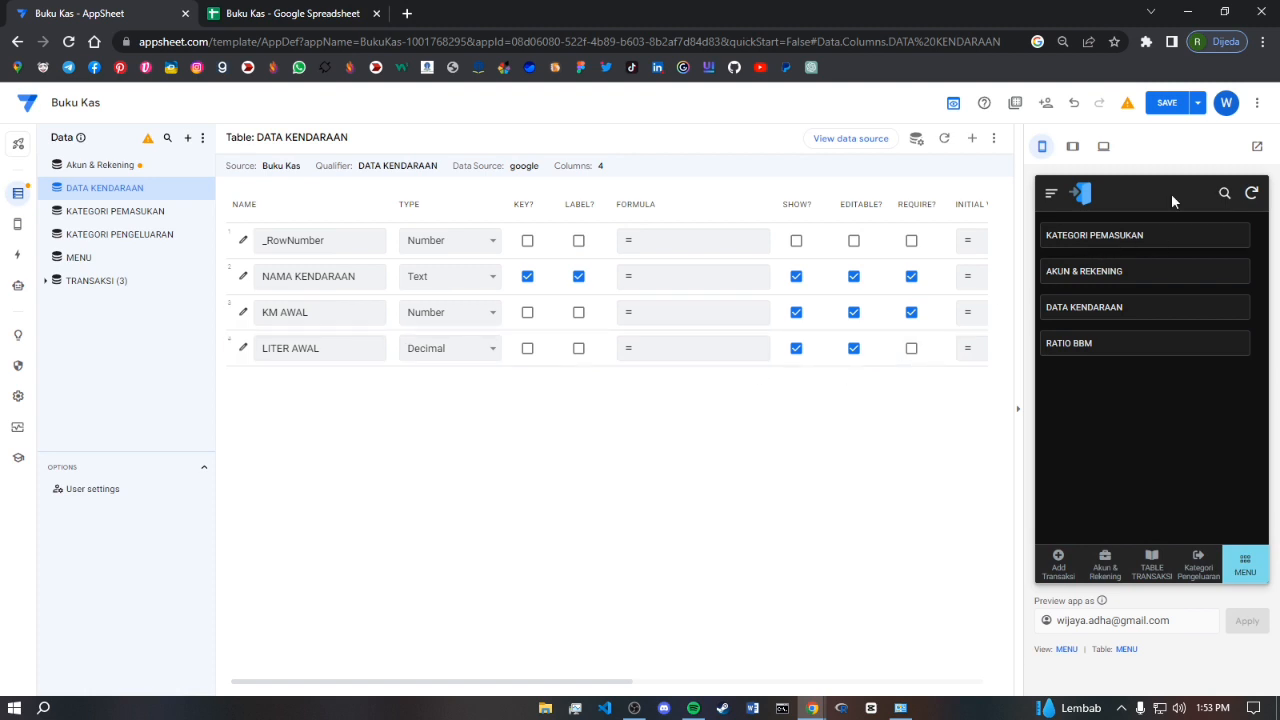
Save the app and try the DATA KENDARAAN menu entry in the preview, returning to the MENU view
{"action": "left_click", "coordinate": [1167, 106]}
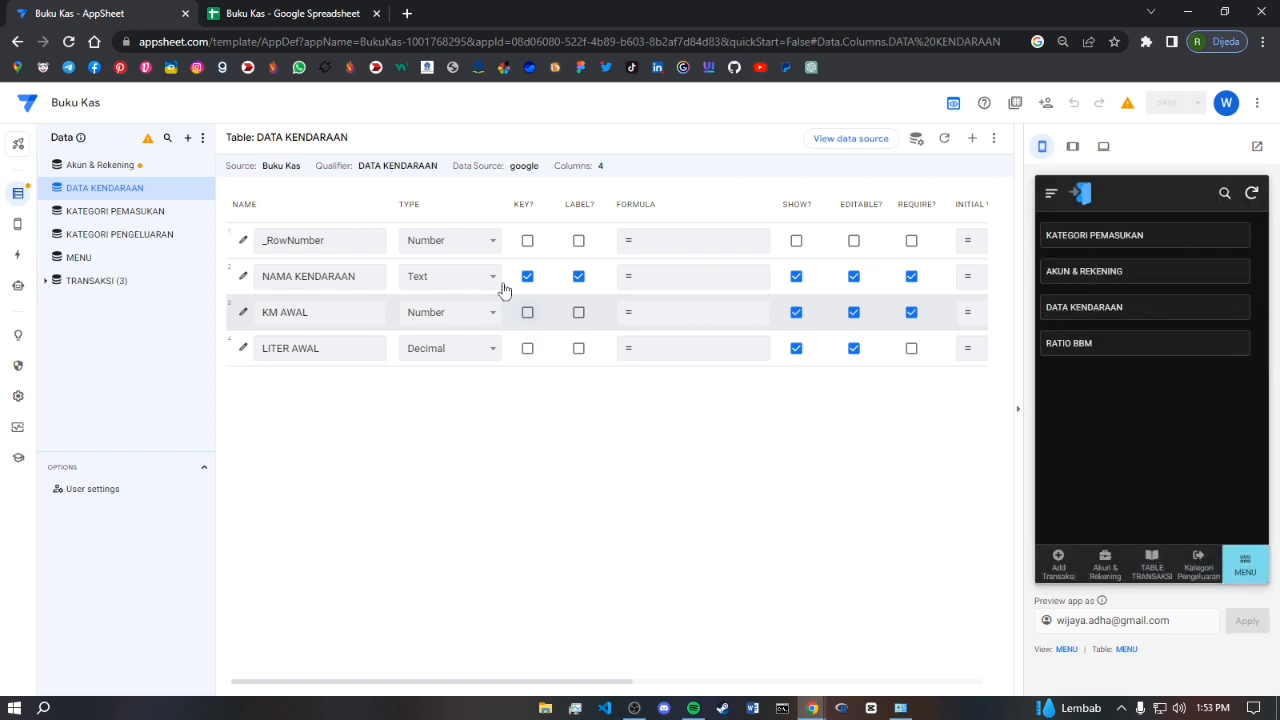
{"action": "left_click", "coordinate": [1180, 310]}
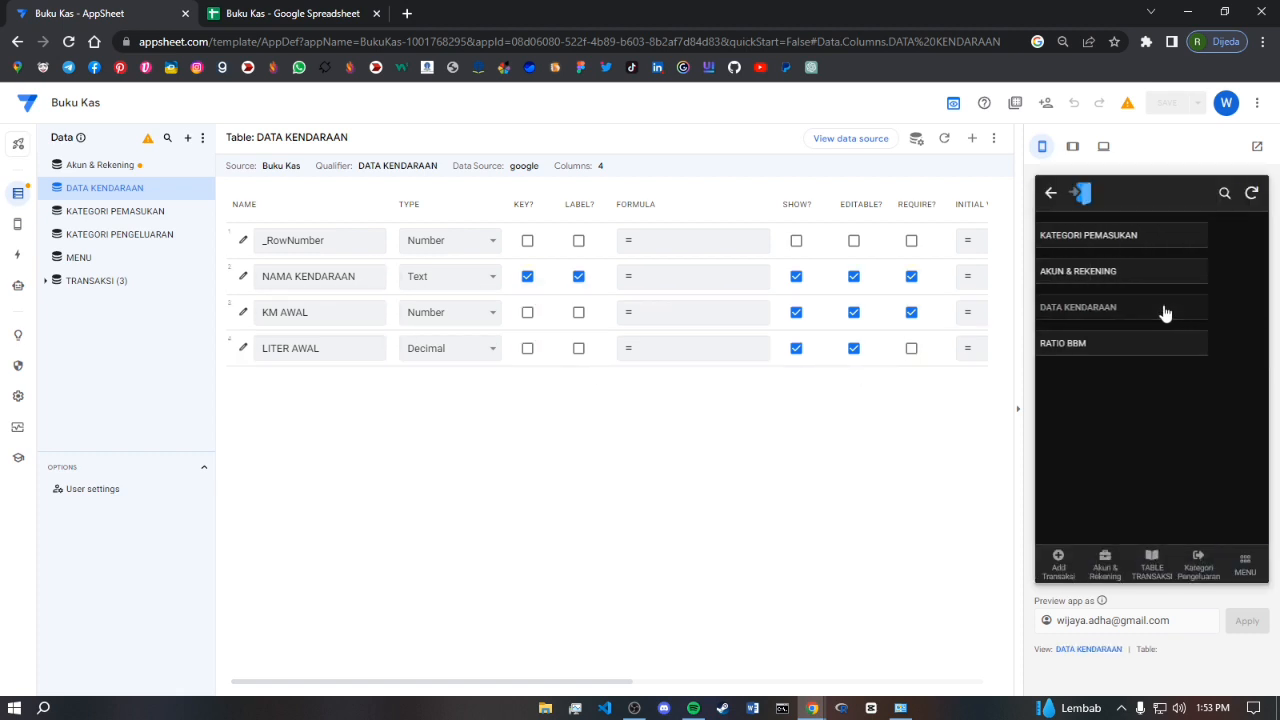
{"action": "left_click", "coordinate": [1053, 195]}
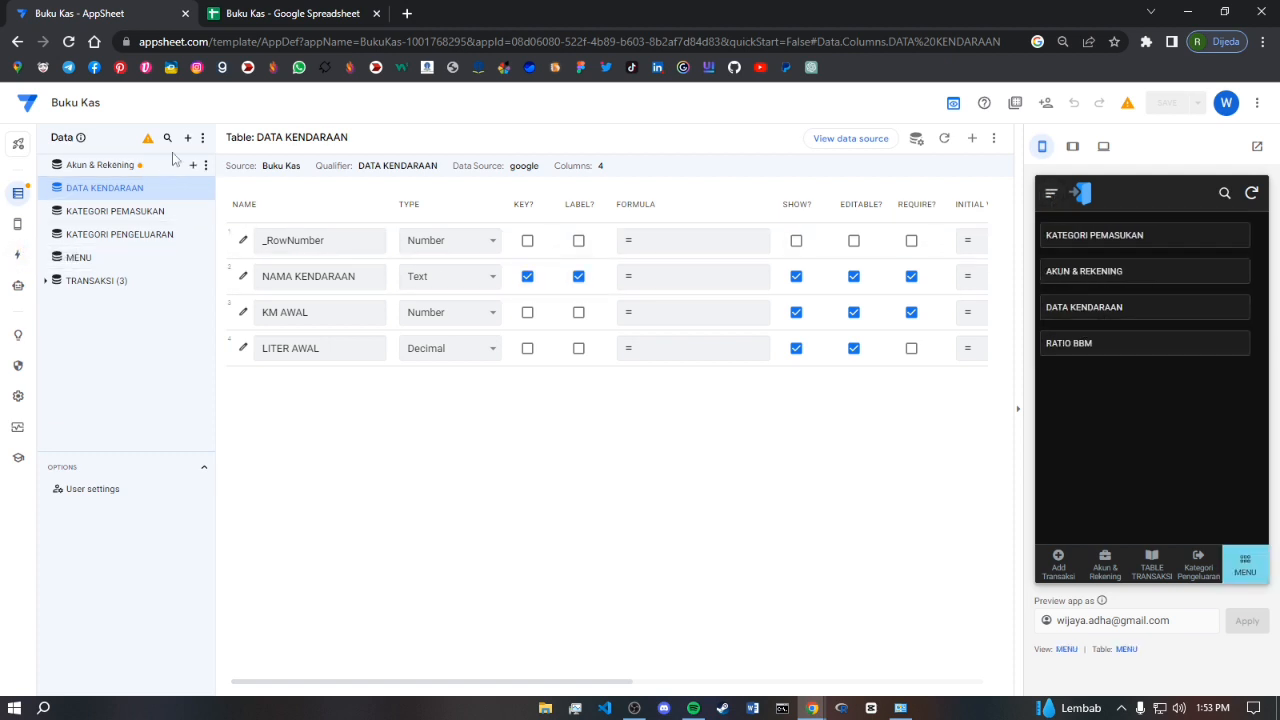
Add the suggested RATIO BBM worksheet from Buku Kas as a new table with updates, adds and deletes allowed
{"action": "left_click", "coordinate": [187, 138]}
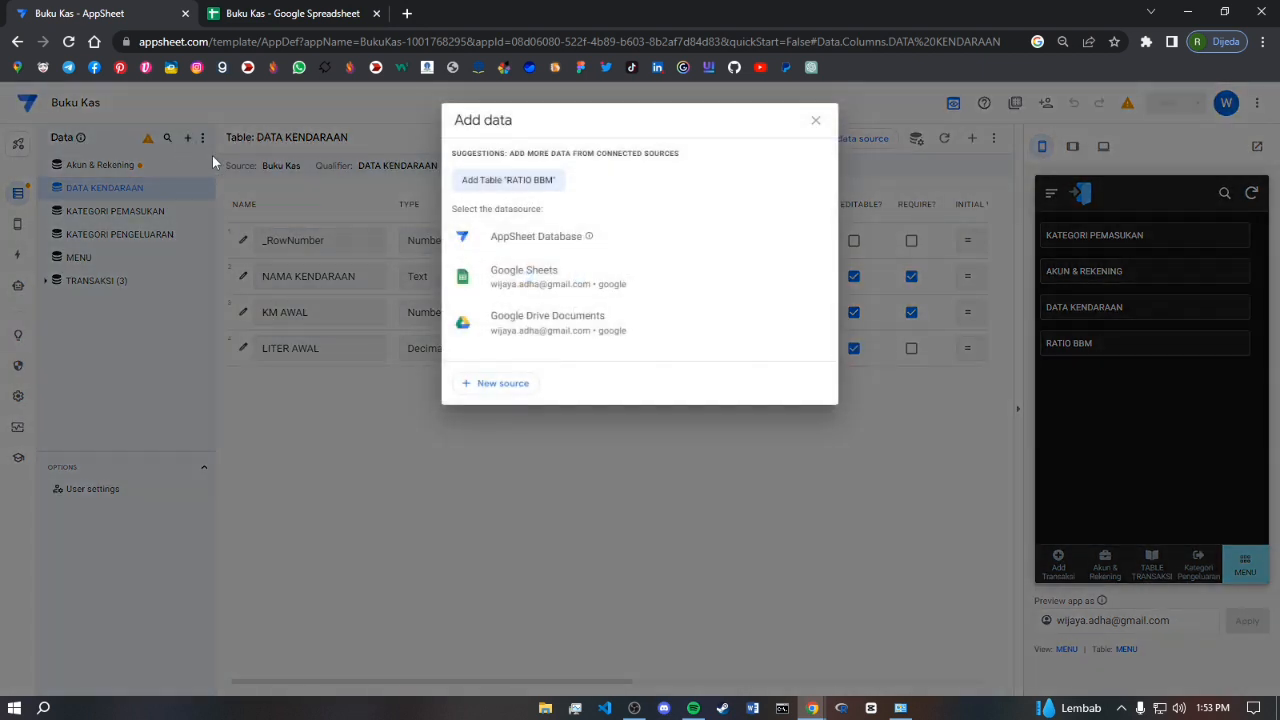
{"action": "left_click", "coordinate": [527, 184]}
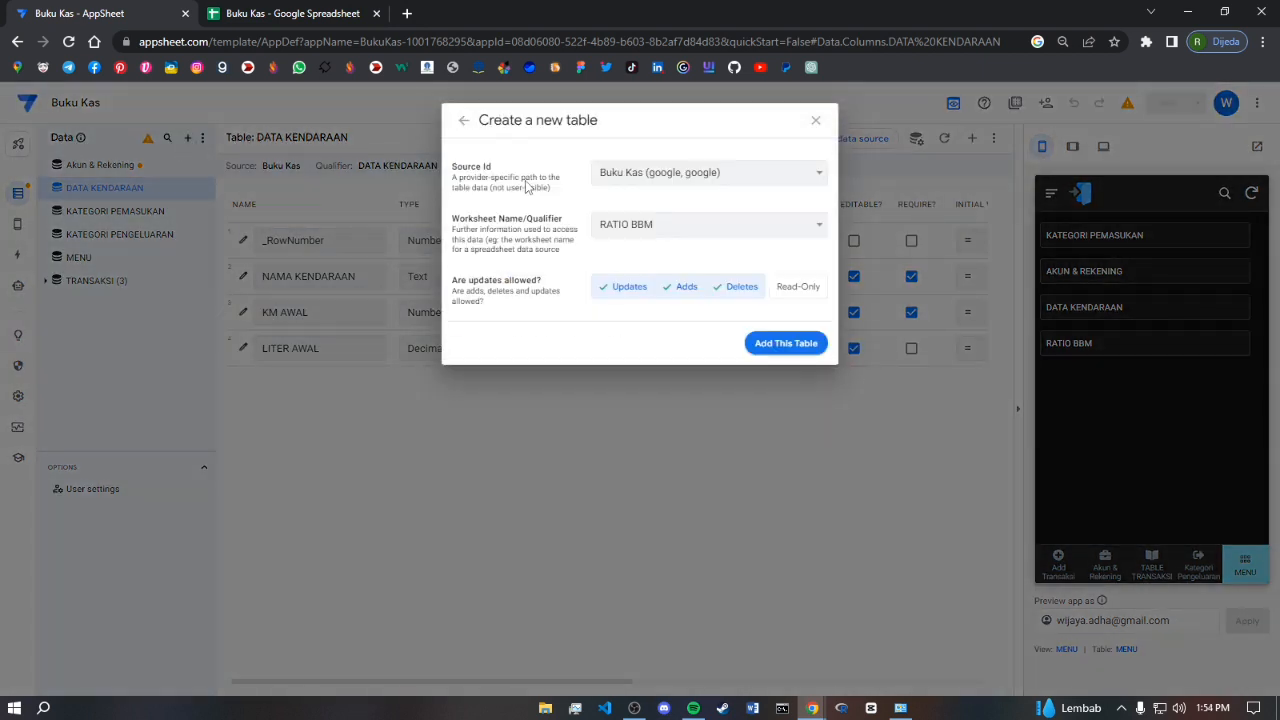
{"action": "left_click", "coordinate": [777, 345]}
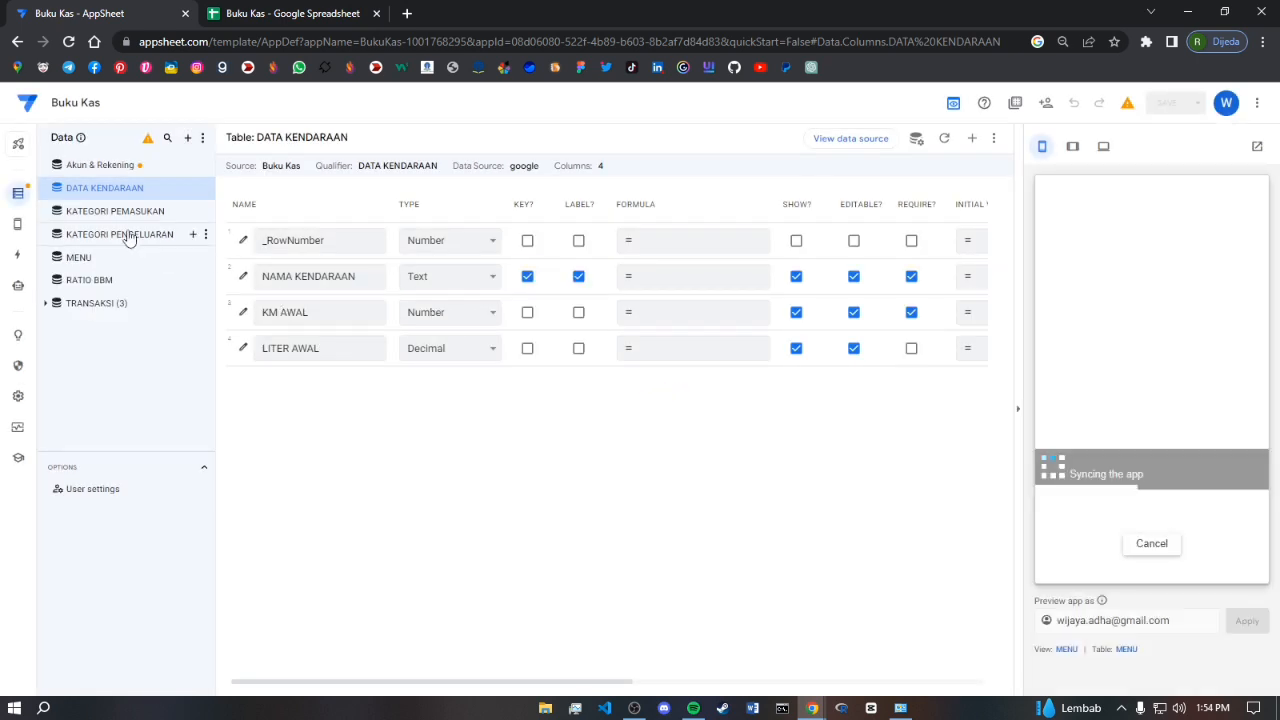
In the RATIO BBM table, make NAMA KENDARAAN the label column instead of ID and mark it required
{"action": "left_click", "coordinate": [112, 287]}
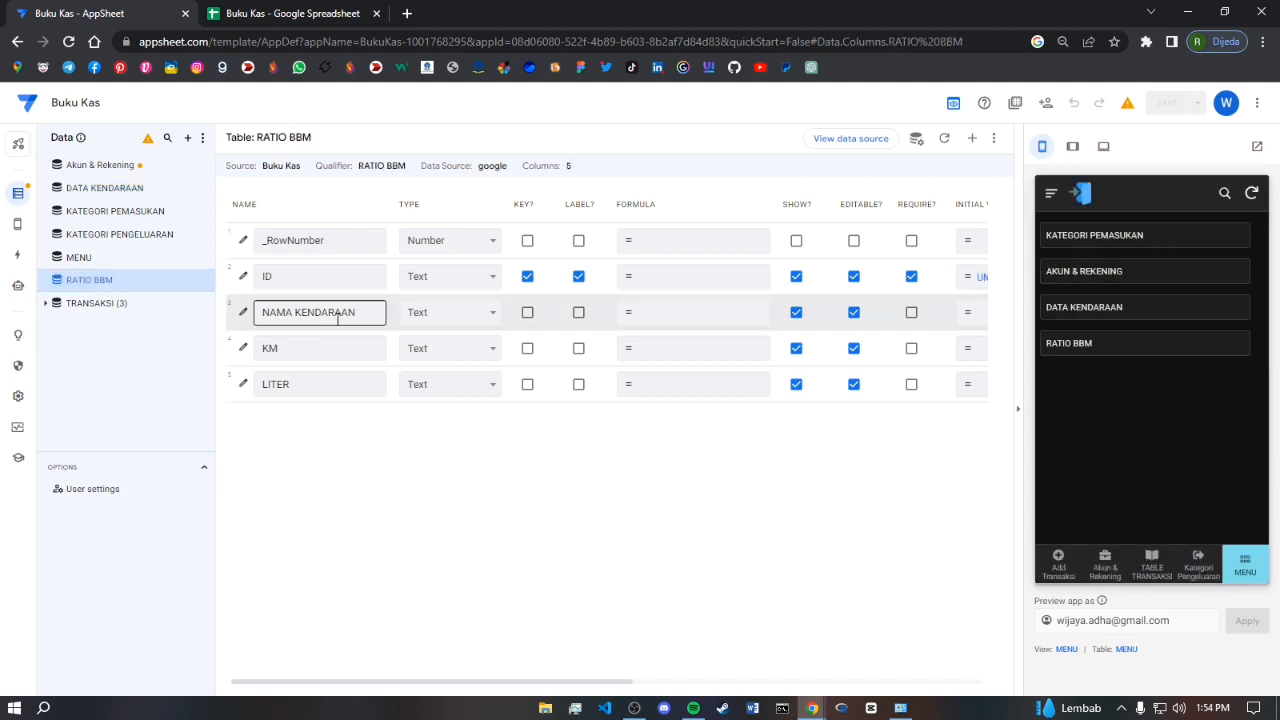
{"action": "left_click", "coordinate": [579, 313]}
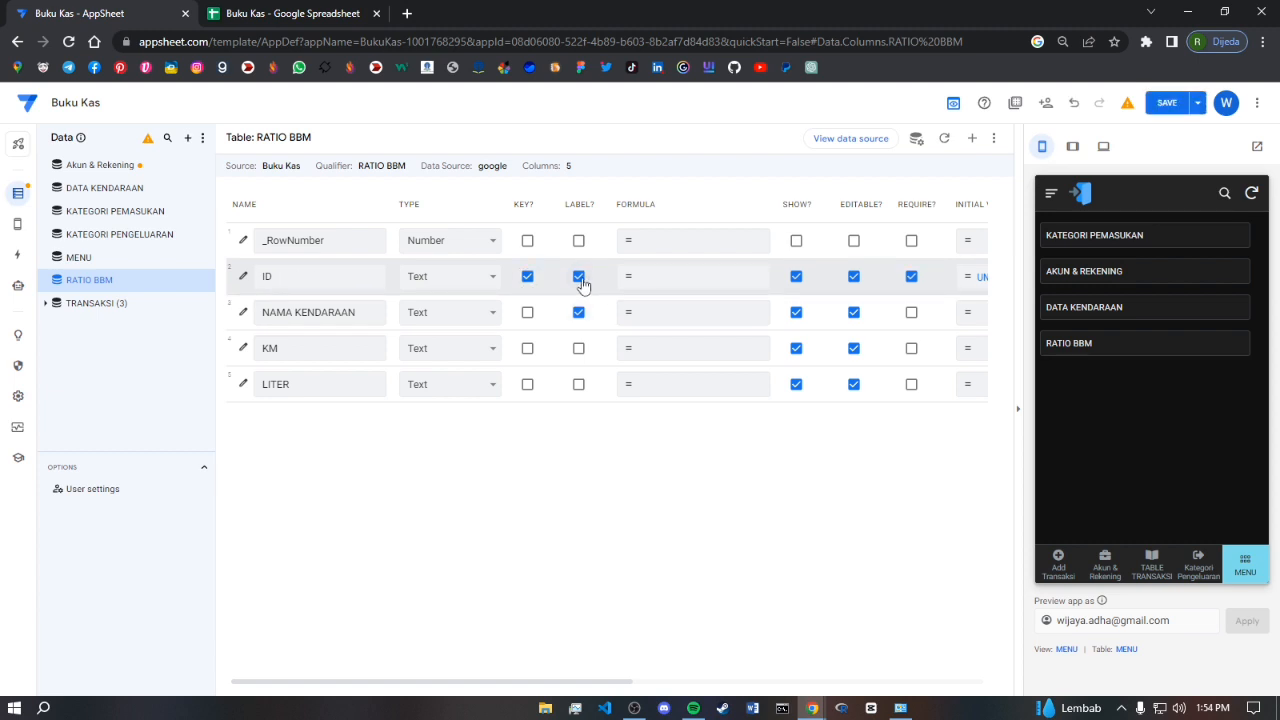
{"action": "left_click", "coordinate": [579, 277]}
{"action": "left_click", "coordinate": [912, 314]}
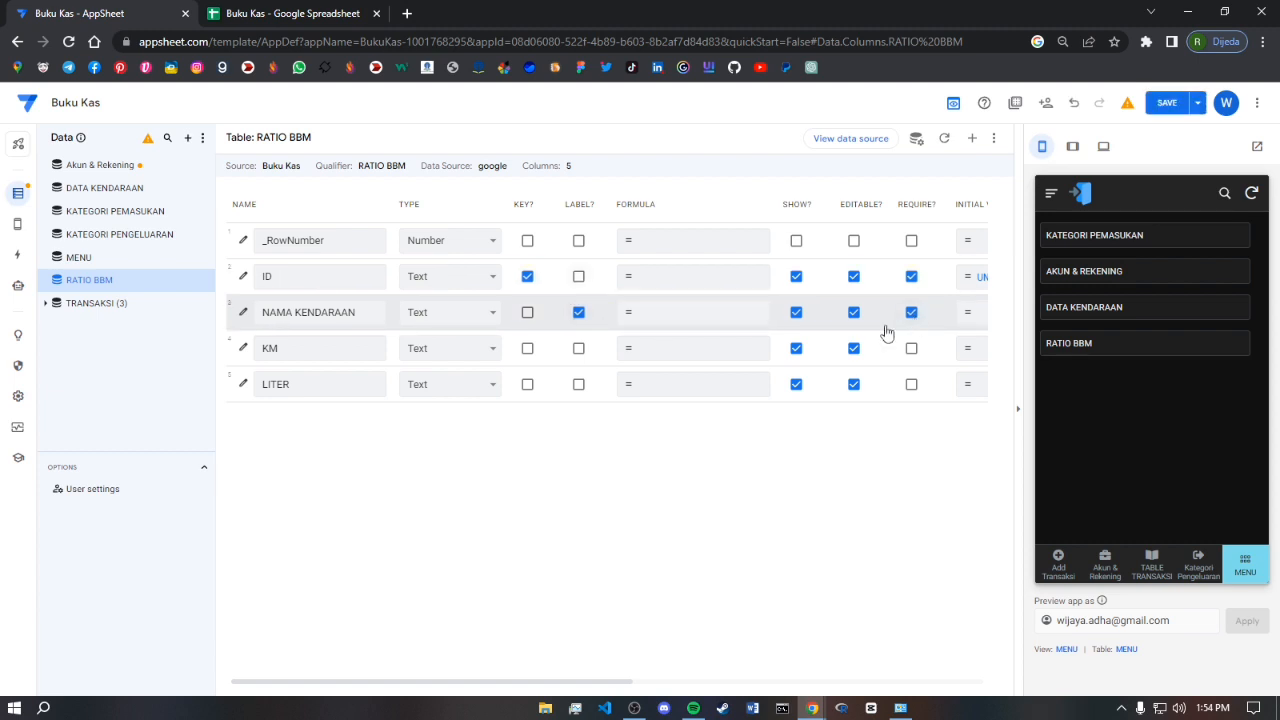
Mark the KM and LITER columns of RATIO BBM as required and set KM's type to Number
{"action": "left_click", "coordinate": [912, 349]}
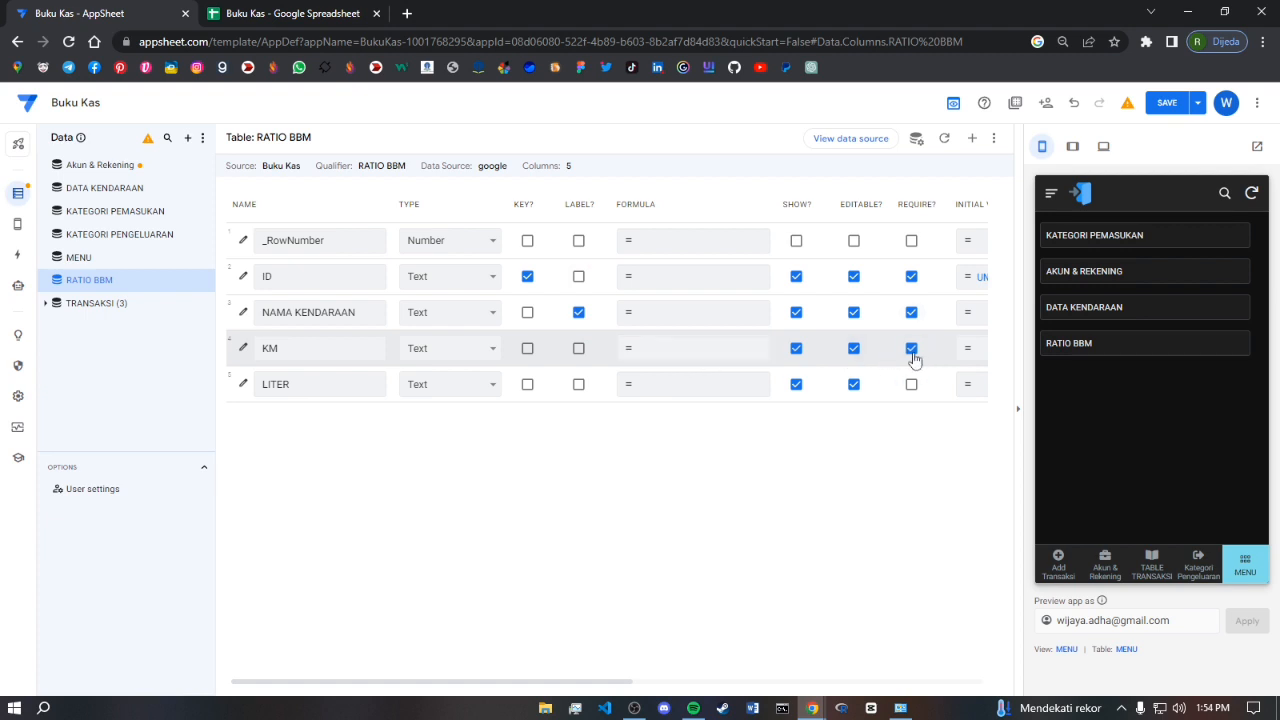
{"action": "left_click", "coordinate": [911, 386]}
{"action": "left_click", "coordinate": [429, 350]}
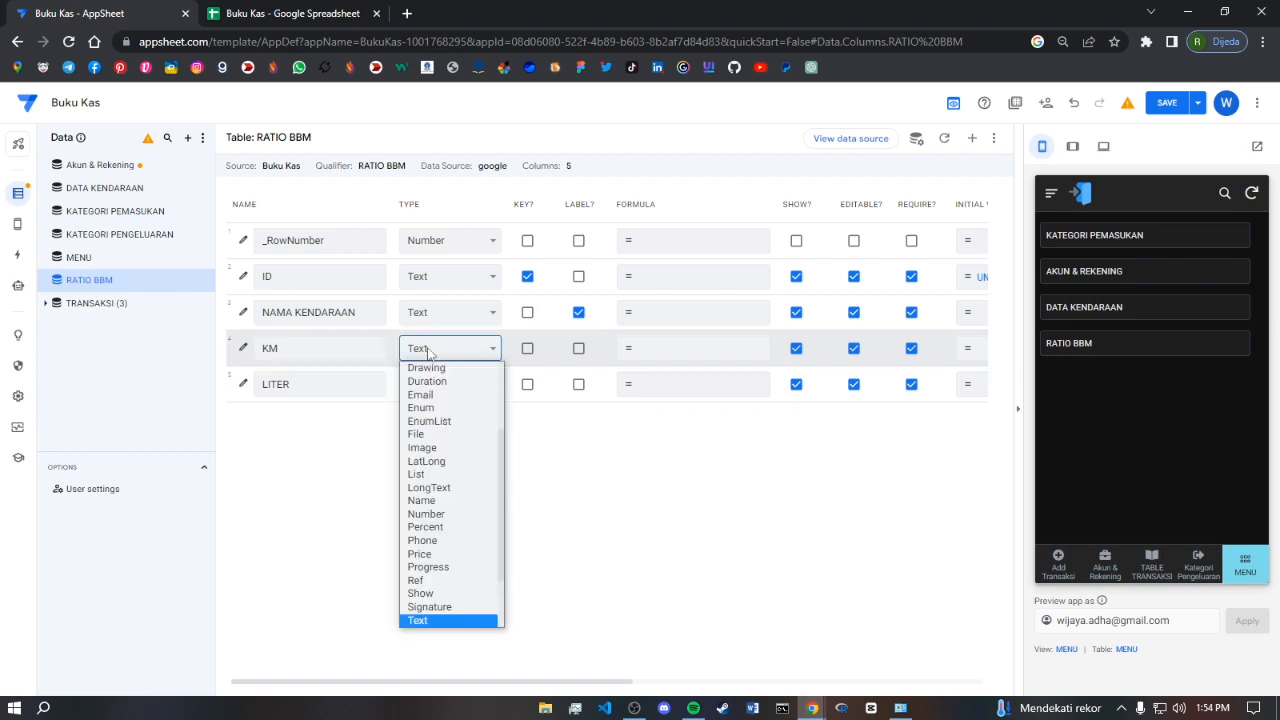
{"action": "key", "text": "n"}
{"action": "key", "text": "u"}
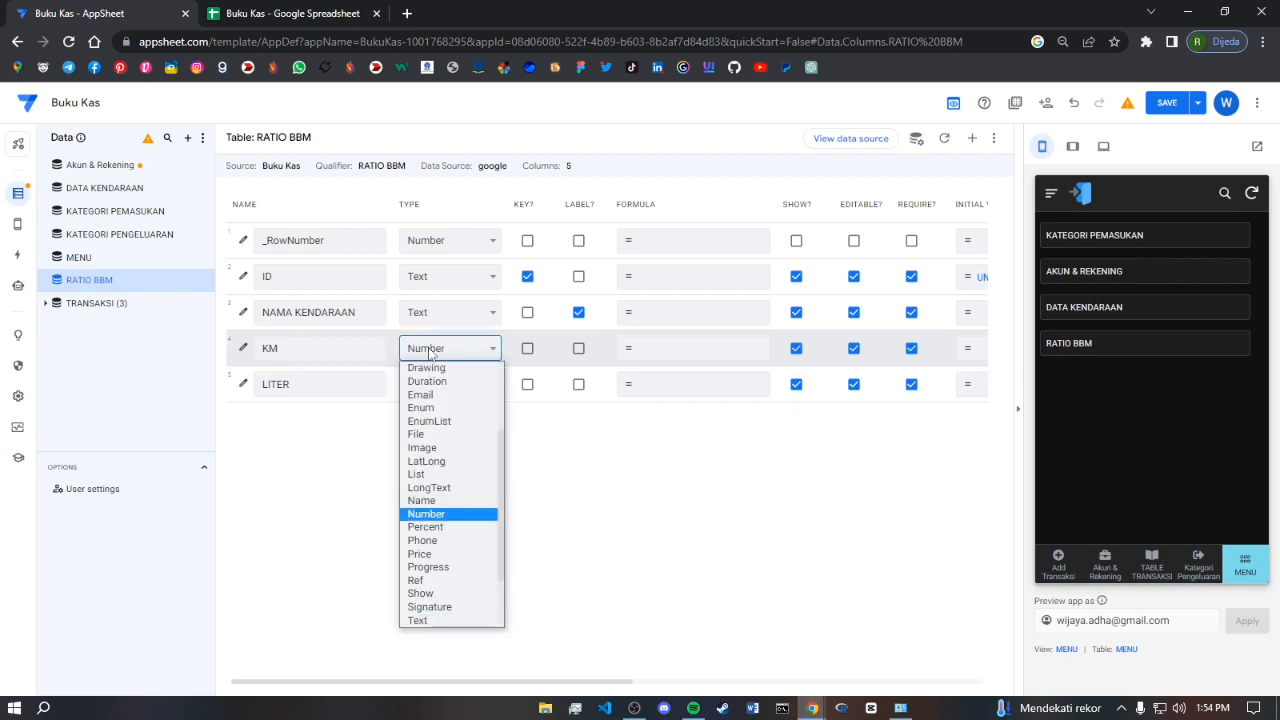
{"action": "left_click", "coordinate": [490, 515]}
Show the thousands separator for the KM column and set its display mode to Label
{"action": "left_click", "coordinate": [243, 349]}
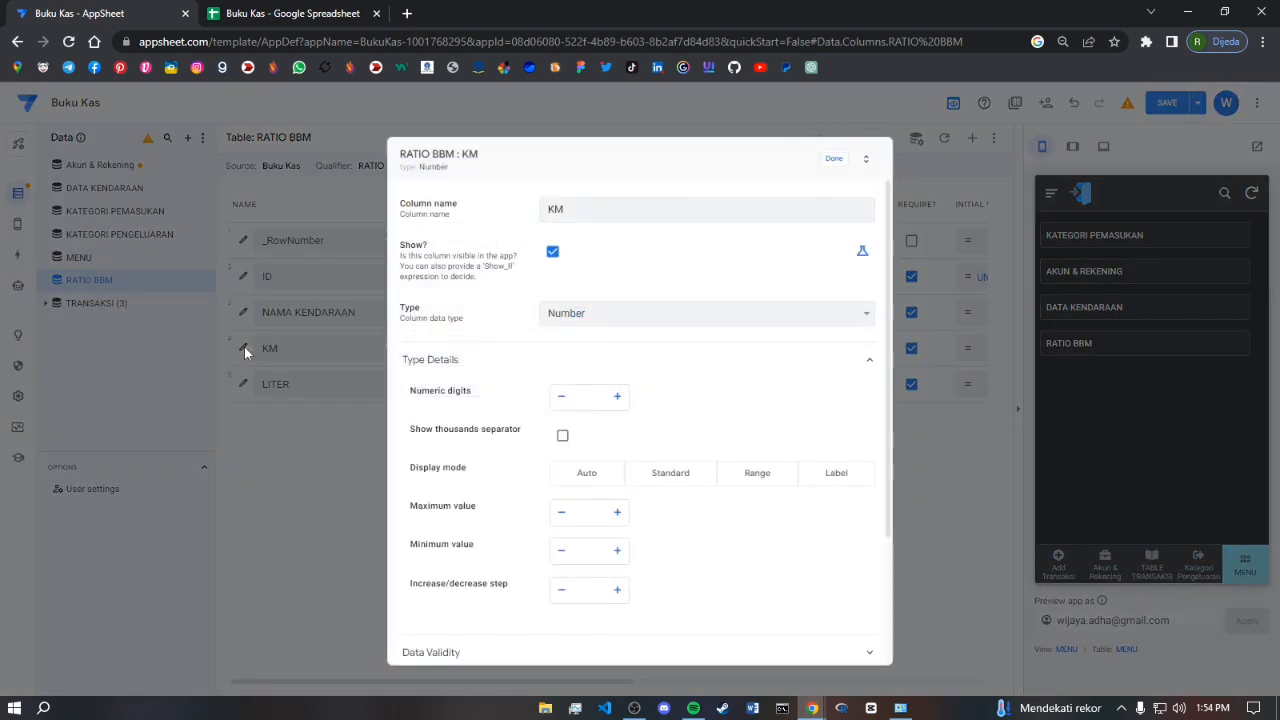
{"action": "left_click", "coordinate": [563, 439]}
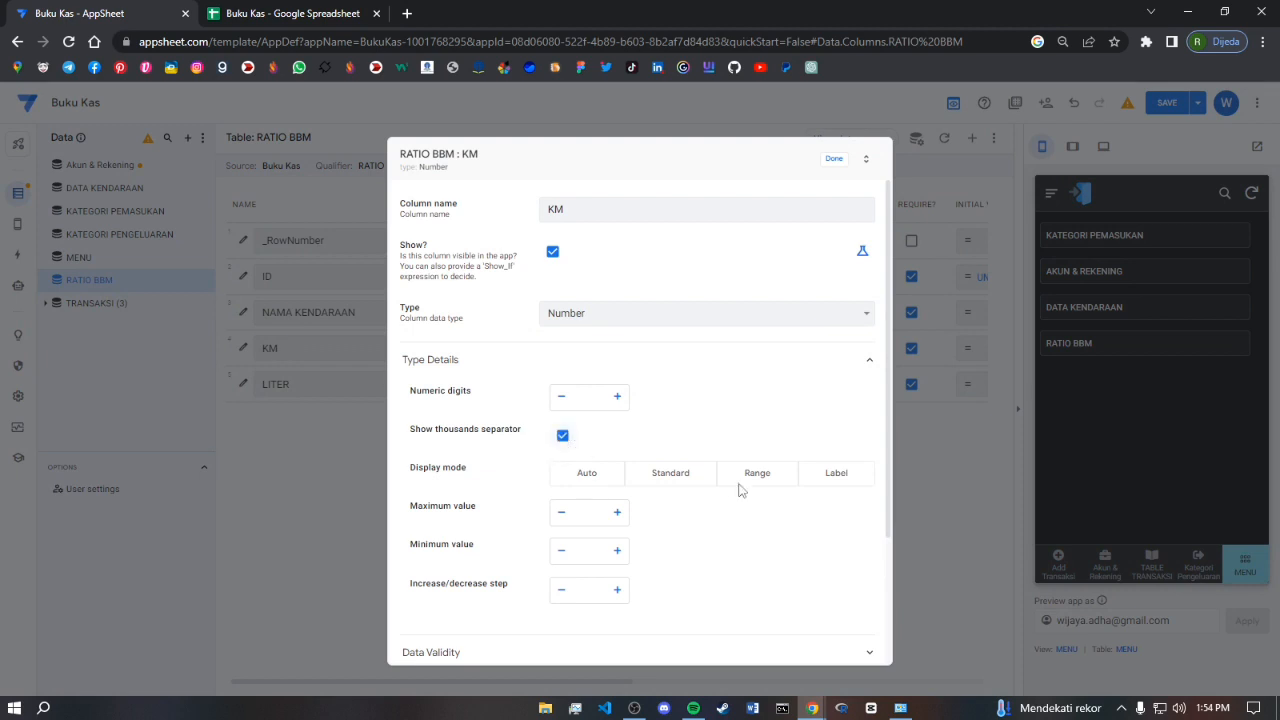
{"action": "left_click", "coordinate": [837, 477]}
{"action": "left_click", "coordinate": [834, 160]}
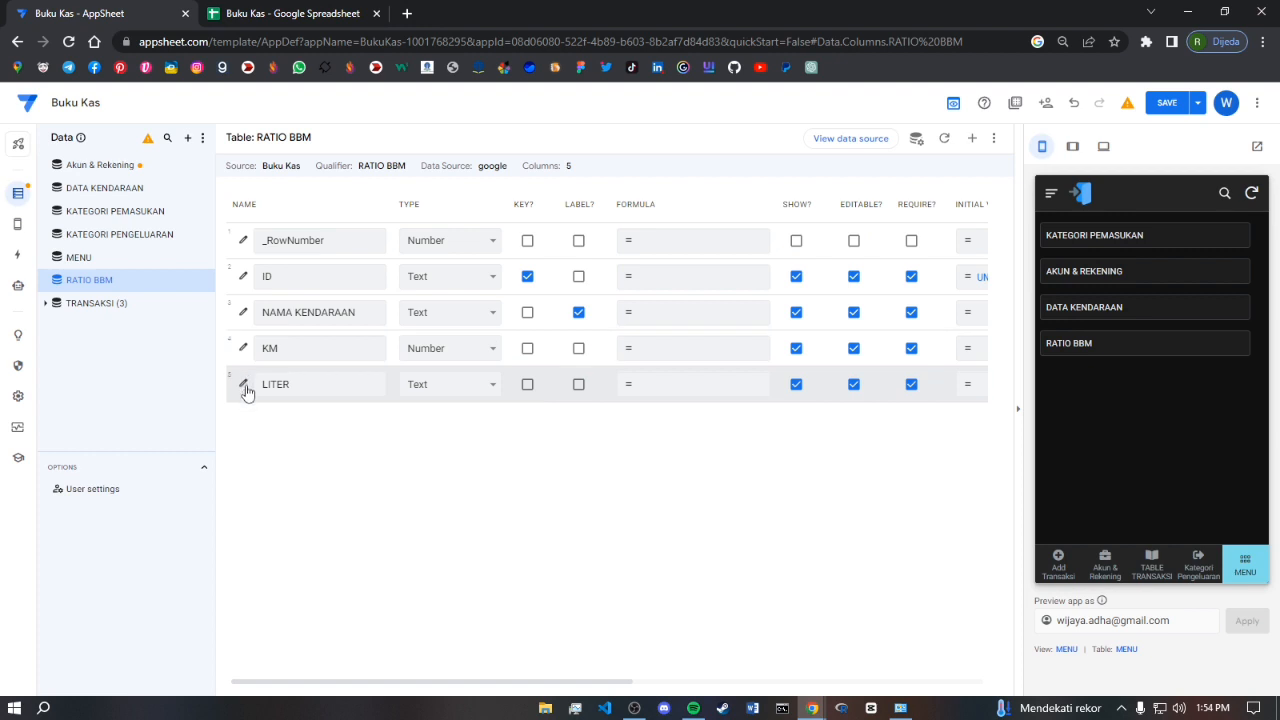
Set the LITER column's type to Decimal with 2 decimal digits and the Label display mode
{"action": "left_click", "coordinate": [431, 388]}
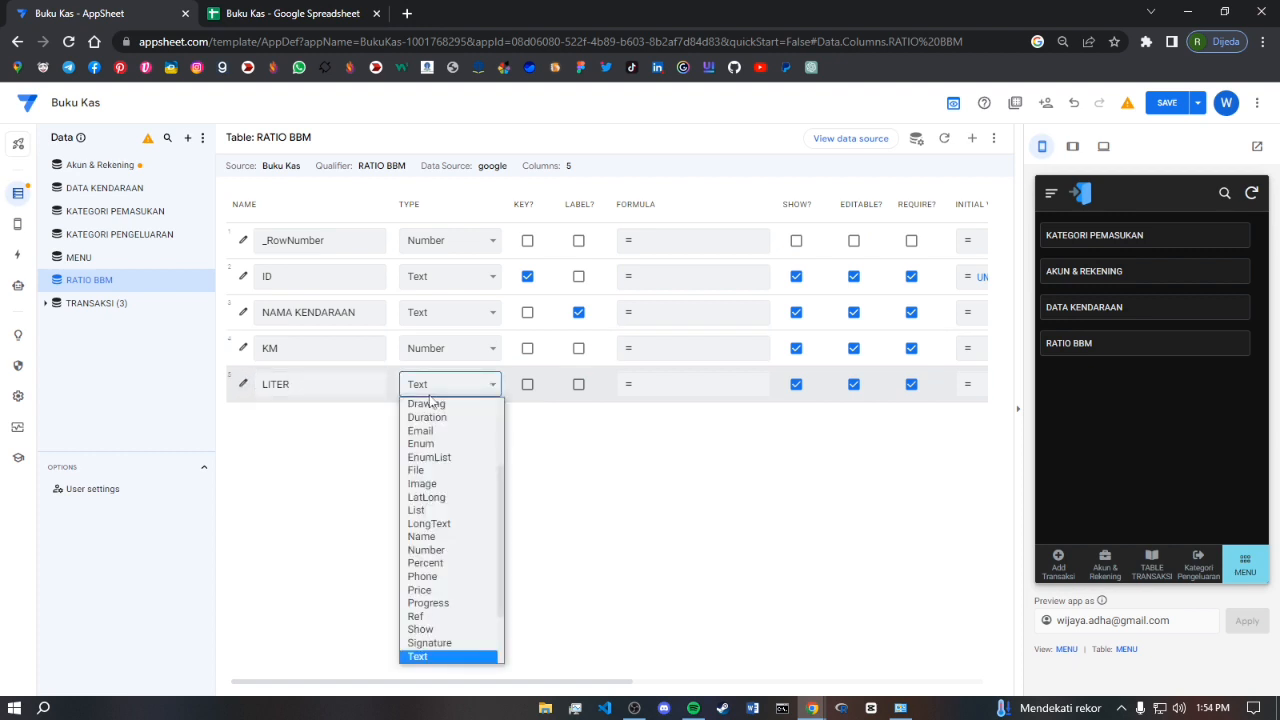
{"action": "scroll", "coordinate": [431, 403], "scroll_direction": "up", "scroll_amount": 1}
{"action": "left_click", "coordinate": [433, 434]}
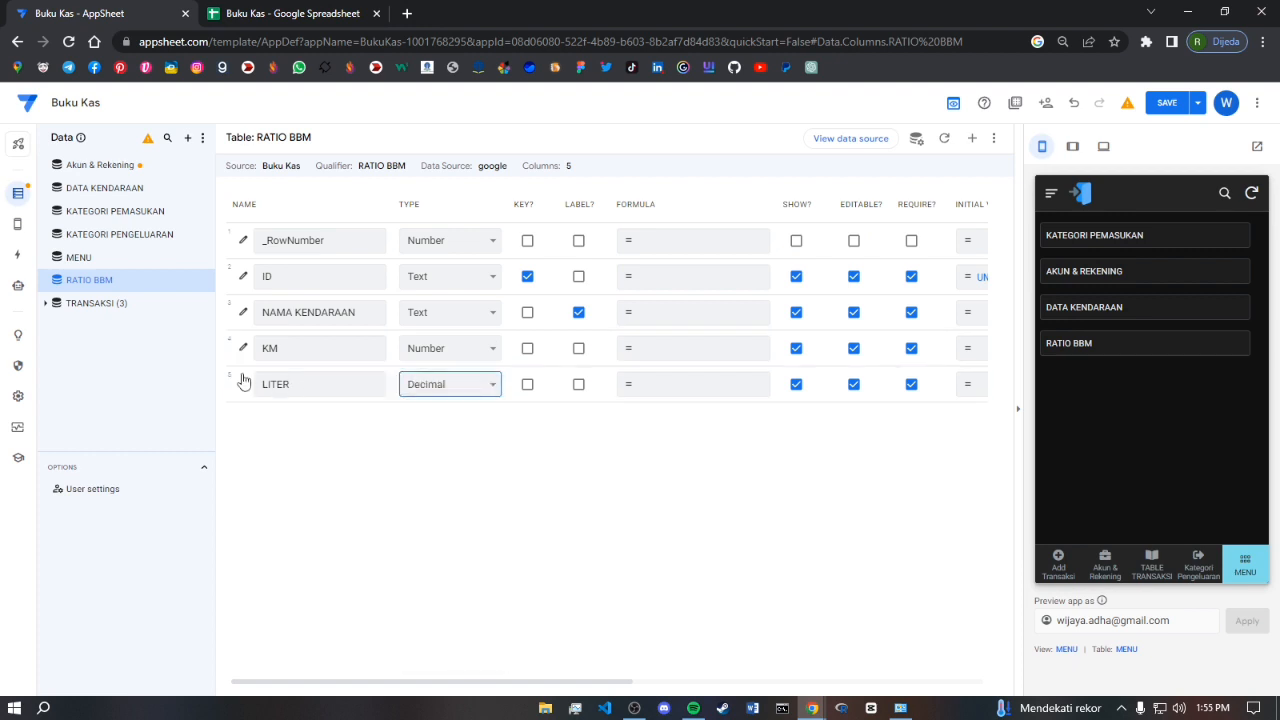
{"action": "left_click", "coordinate": [244, 384]}
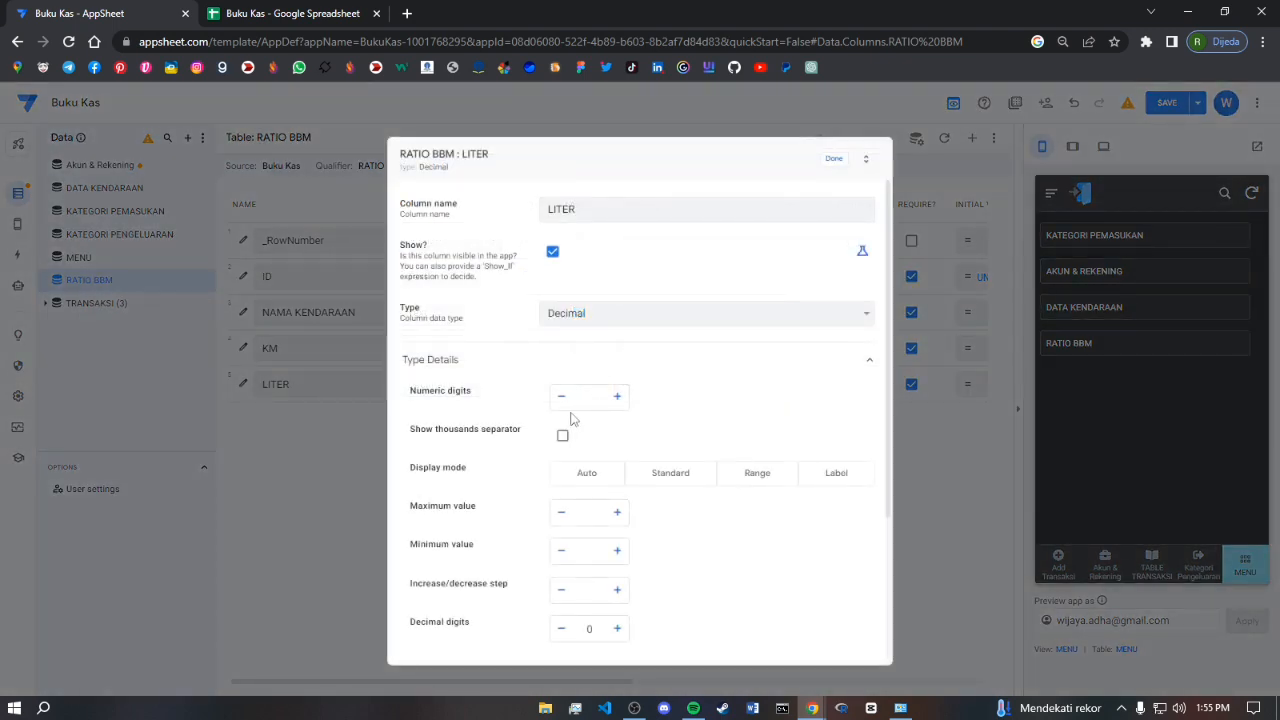
{"action": "left_click", "coordinate": [837, 480]}
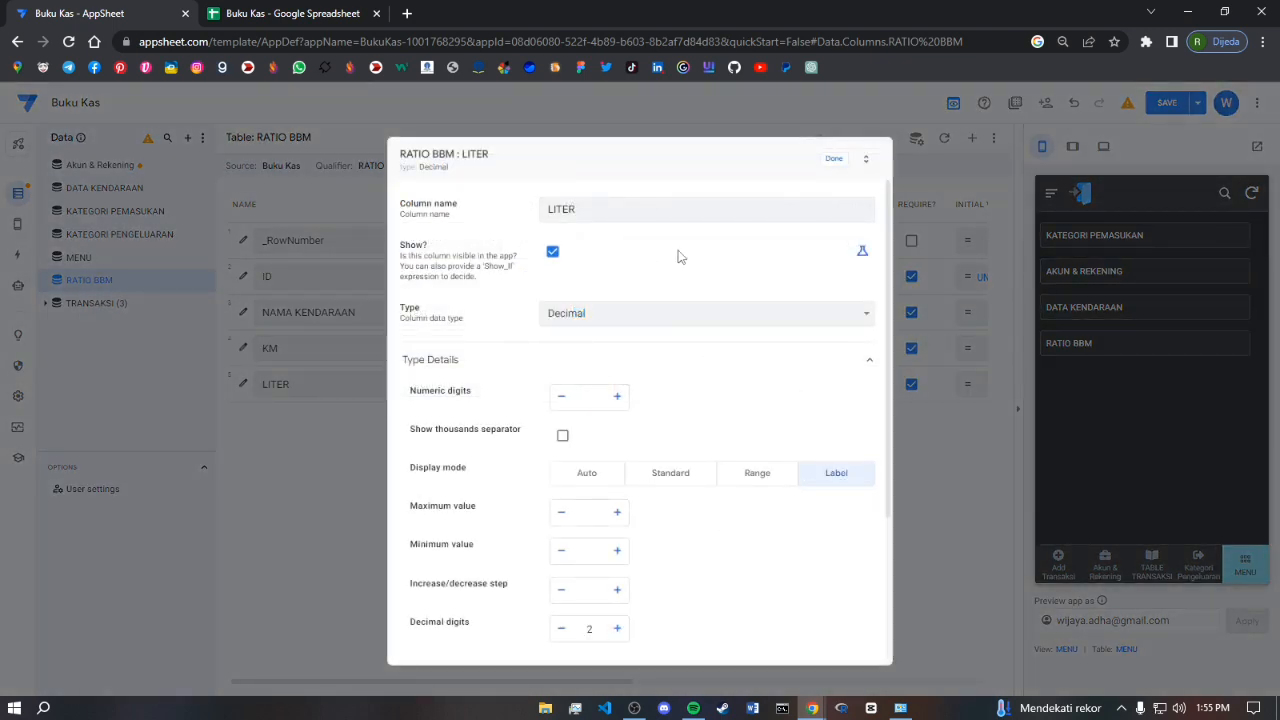
{"action": "left_click", "coordinate": [835, 160]}
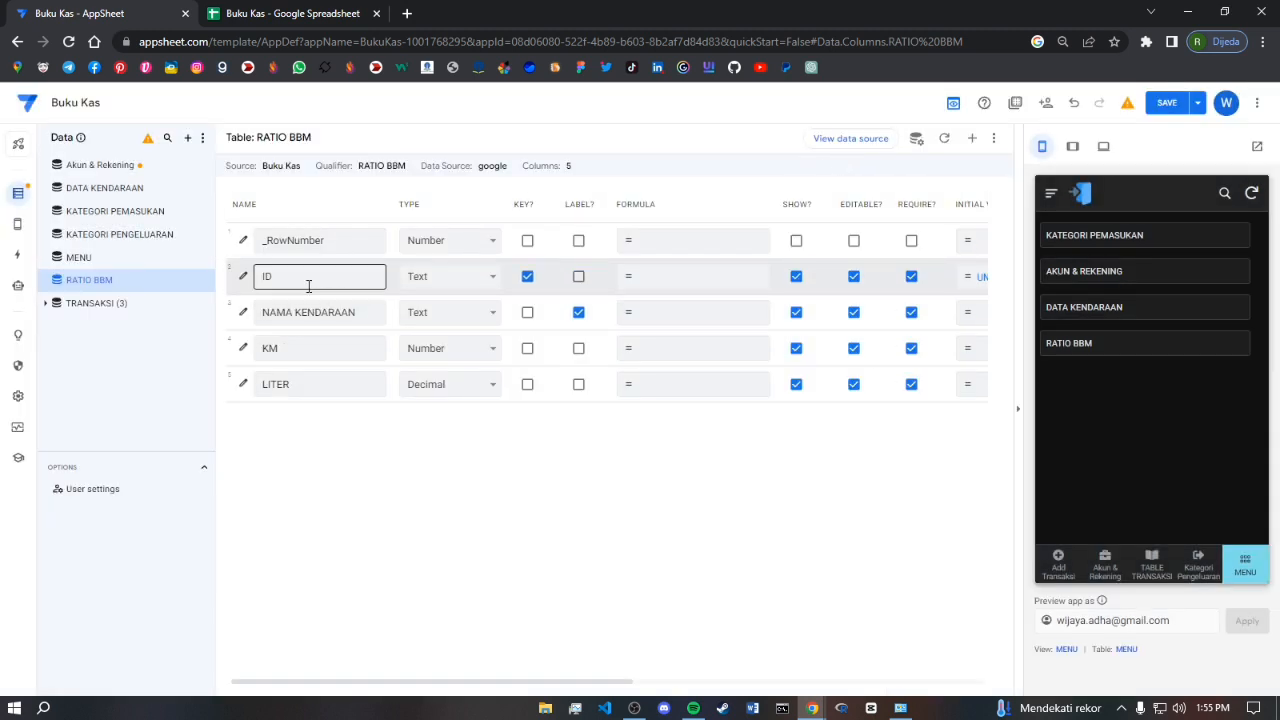
Review the KM AWAL column's settings in the DATA KENDARAAN table and save the app
{"action": "left_click", "coordinate": [115, 192]}
{"action": "left_click", "coordinate": [243, 313]}
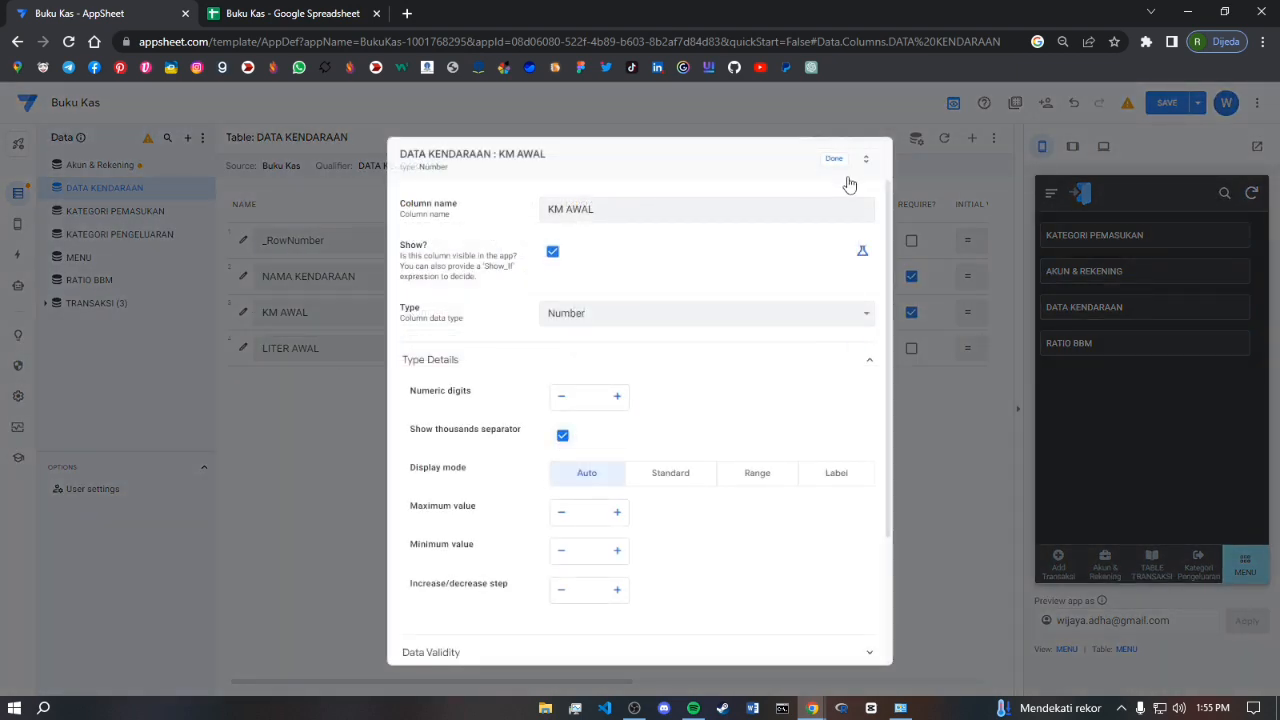
{"action": "left_click", "coordinate": [836, 160]}
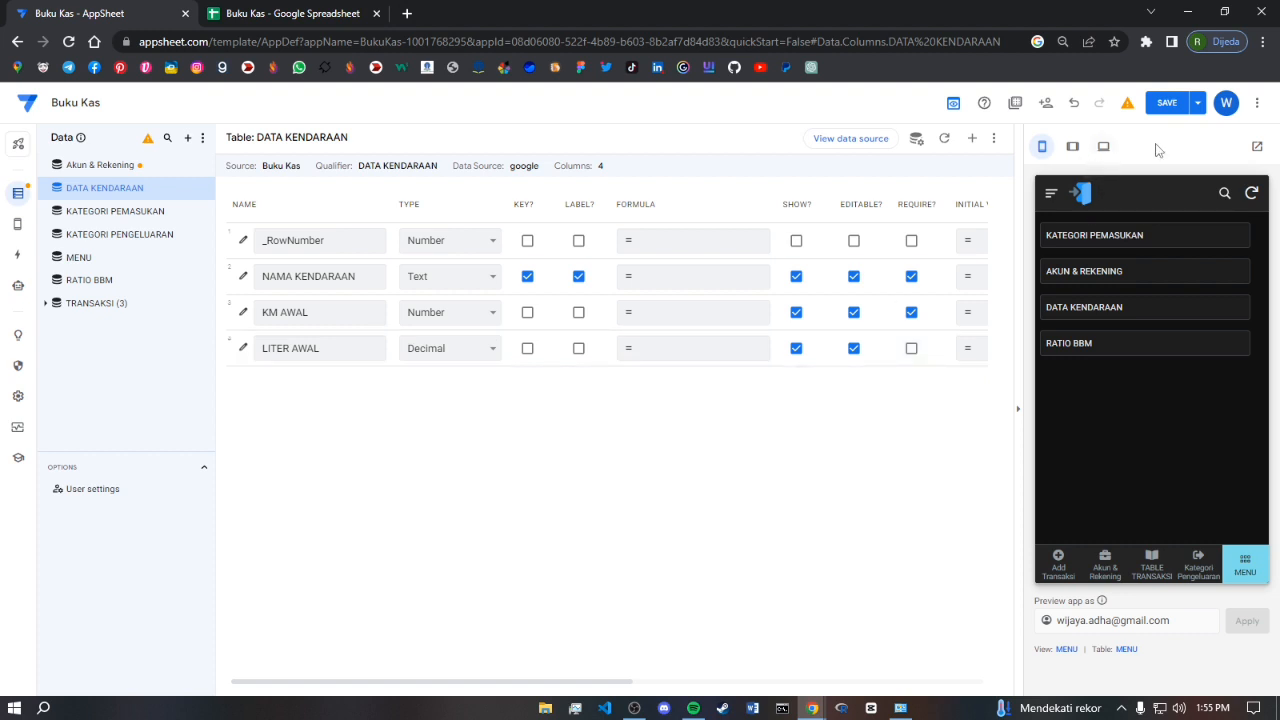
{"action": "left_click", "coordinate": [1166, 104]}
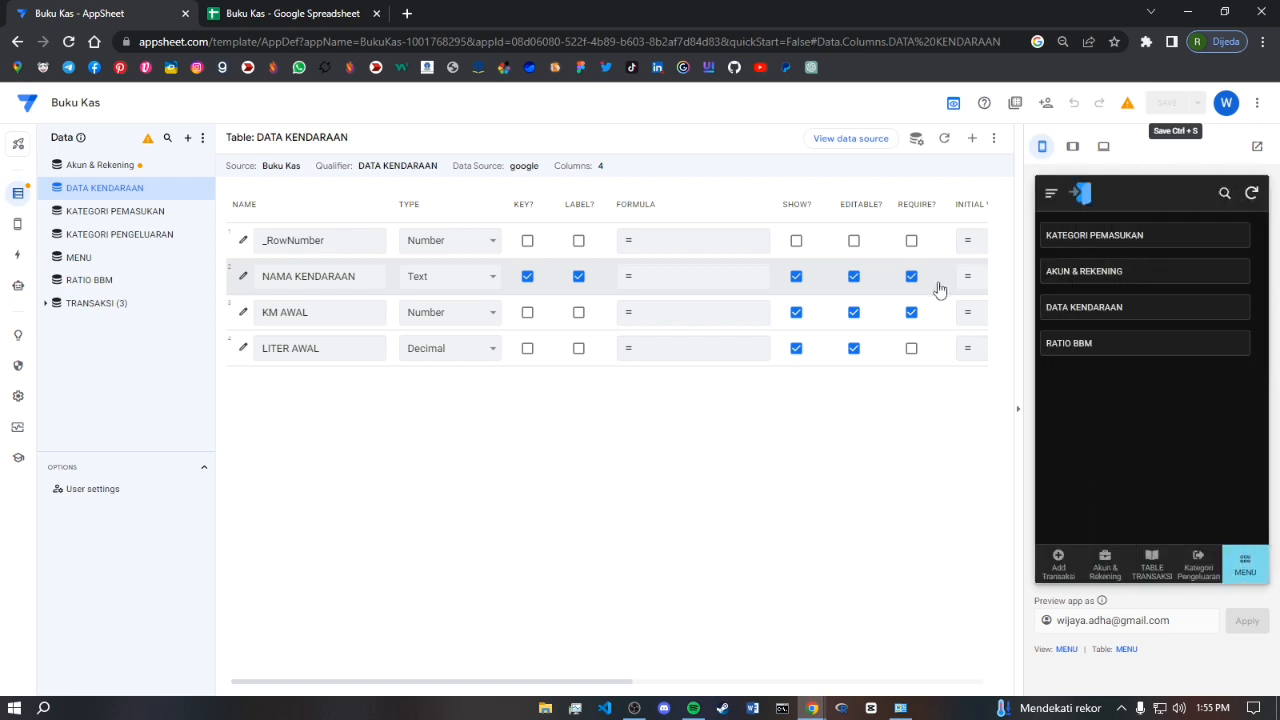
{"action": "left_click", "coordinate": [337, 347]}
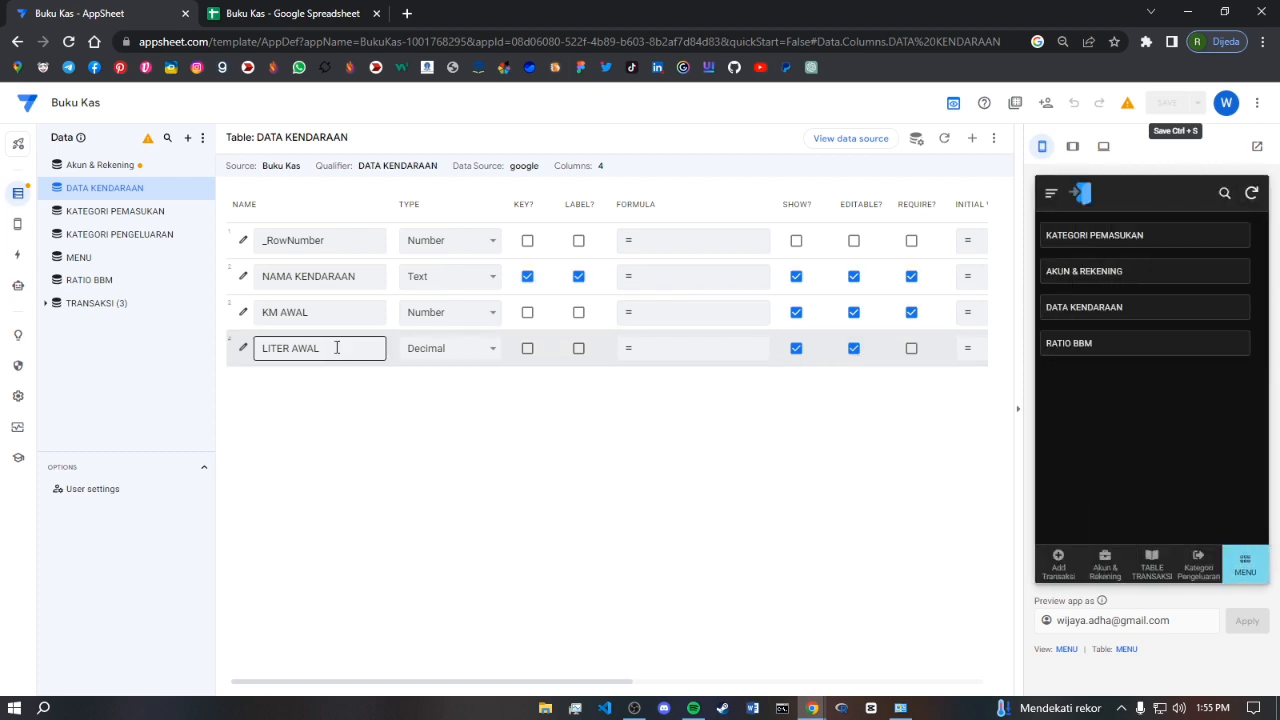
Create a new blank reference view in the app and check the Buku Kas spreadsheet for the sheet names
{"action": "left_click", "coordinate": [22, 230]}
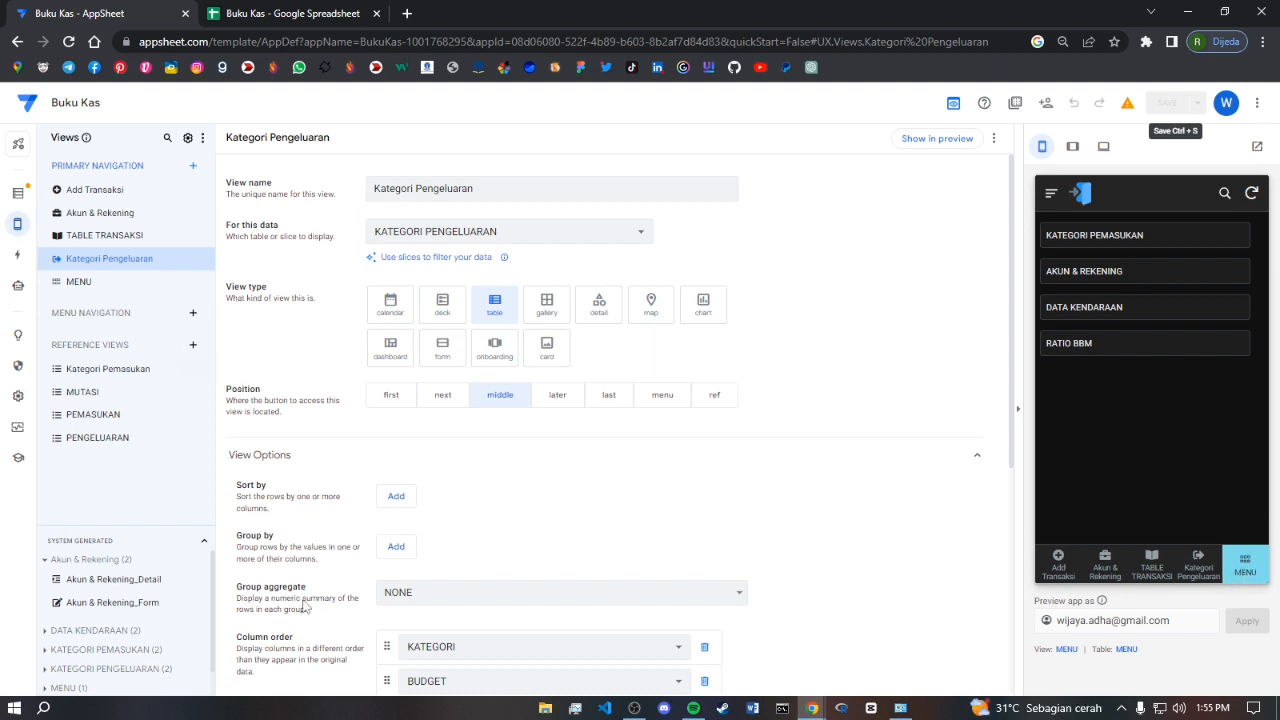
{"action": "left_click", "coordinate": [193, 346]}
{"action": "left_click", "coordinate": [488, 494]}
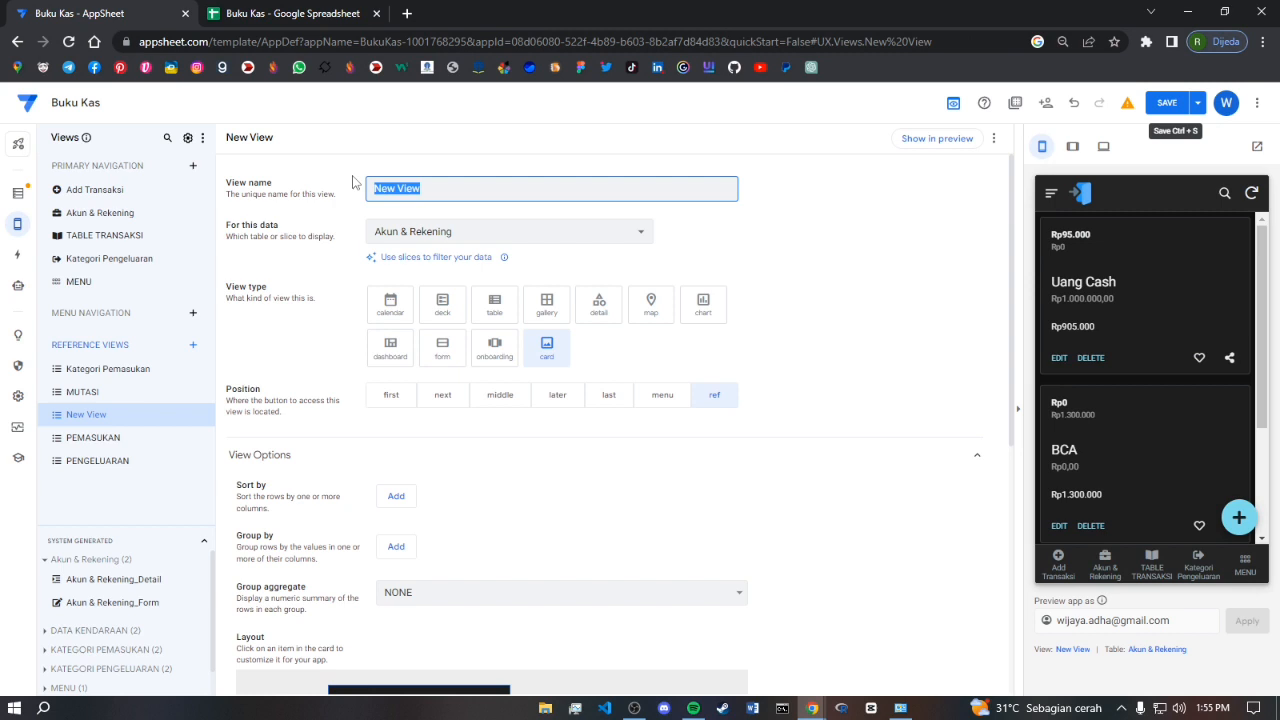
{"action": "left_click", "coordinate": [306, 14]}
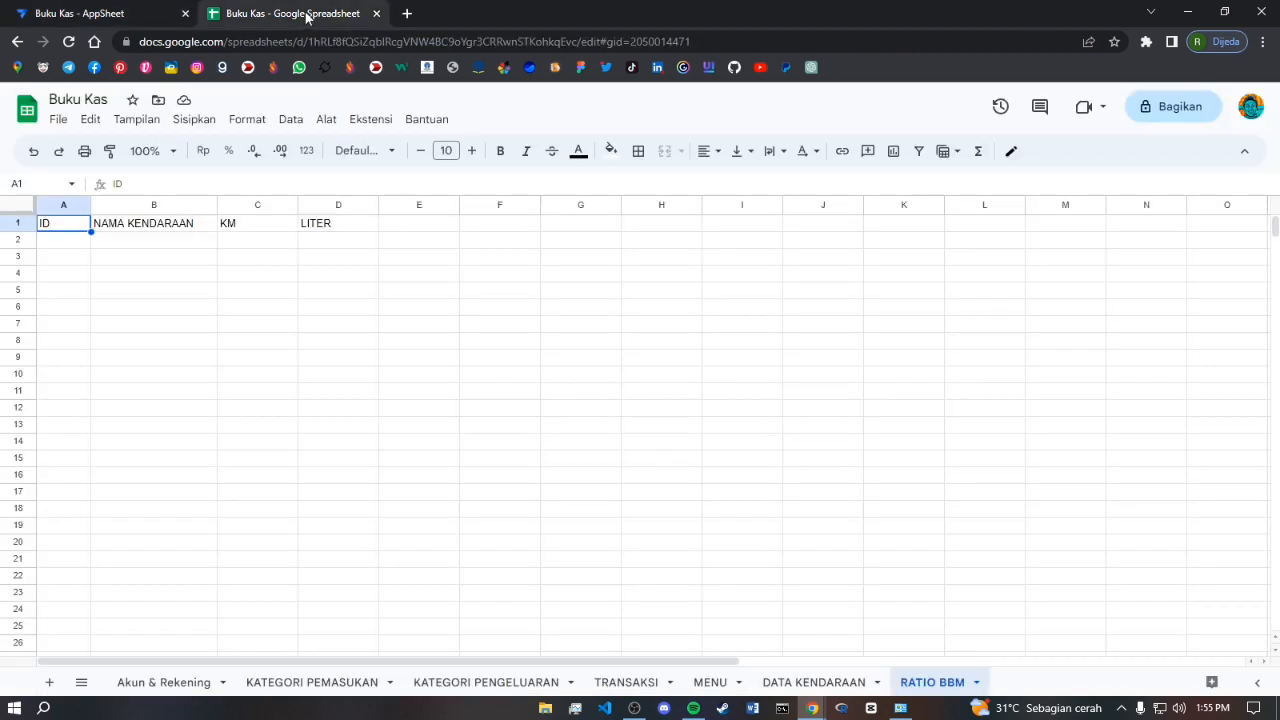
{"action": "left_click", "coordinate": [140, 15]}
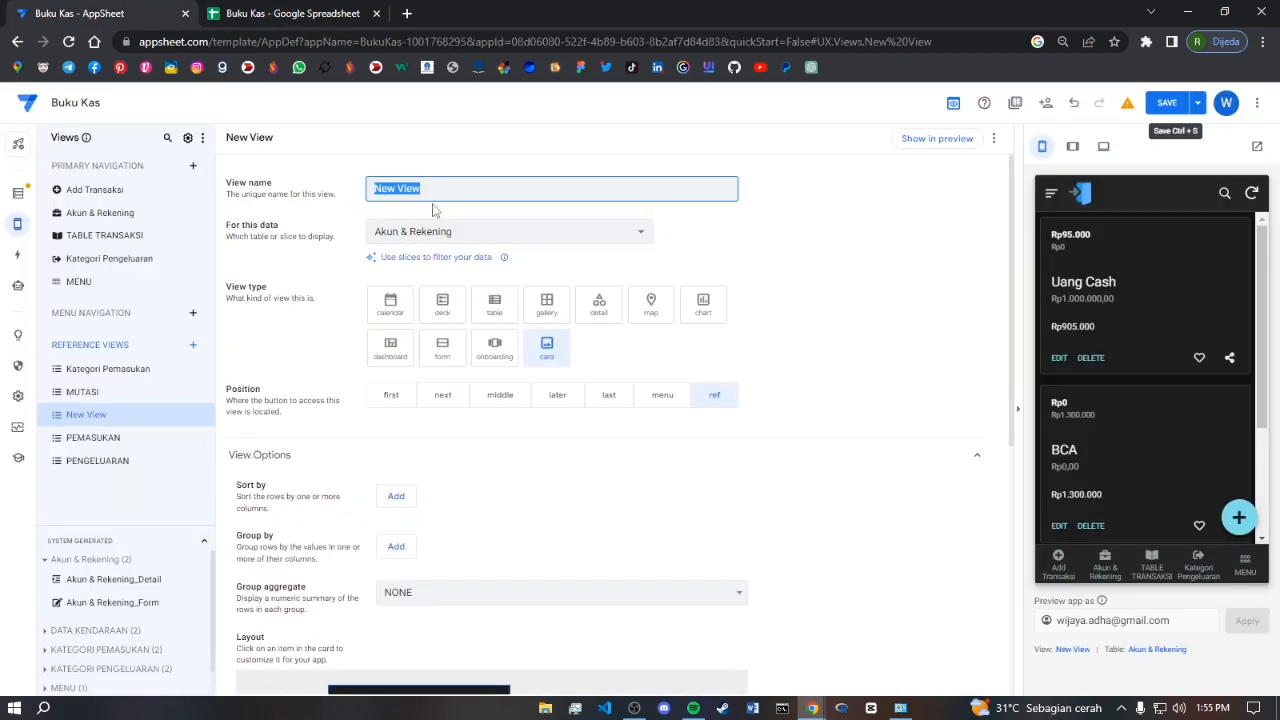
Name the new view DATA KENDARAAN, base it on the DATA KENDARAAN table and use the table view type
{"action": "type", "text": "DATA KENDARAAN"}
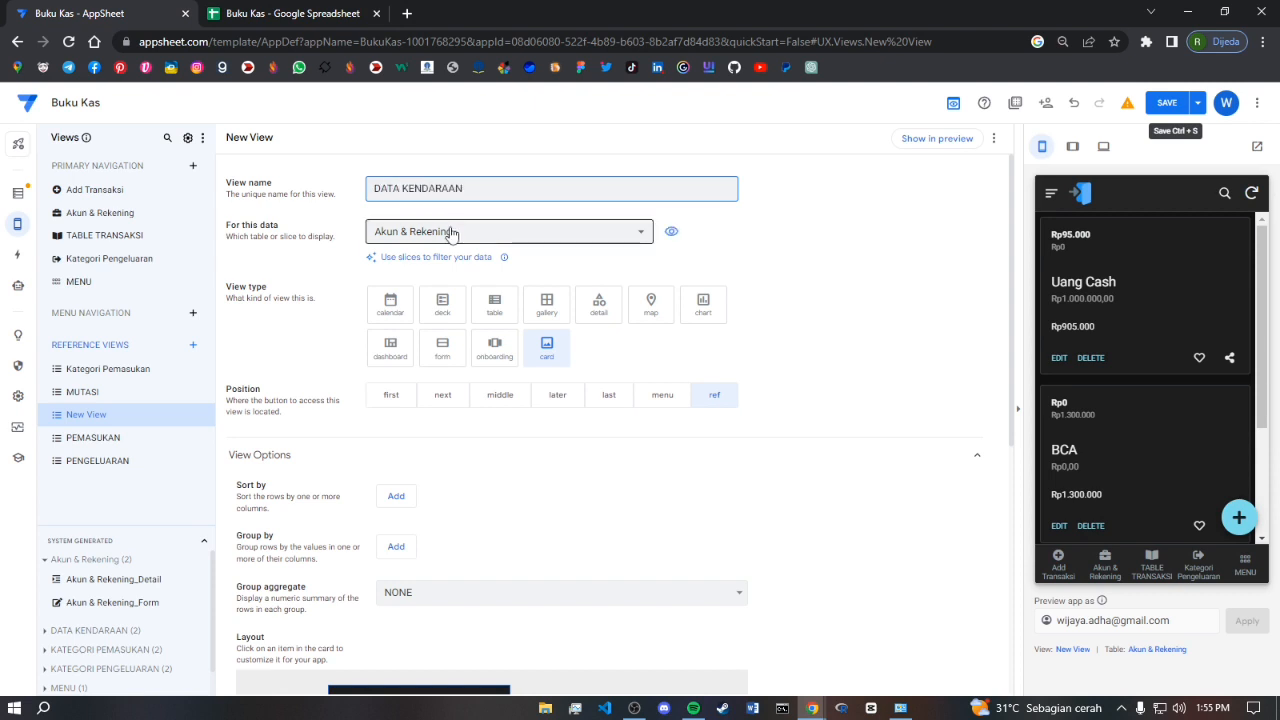
{"action": "left_click", "coordinate": [445, 232]}
{"action": "left_click", "coordinate": [455, 459]}
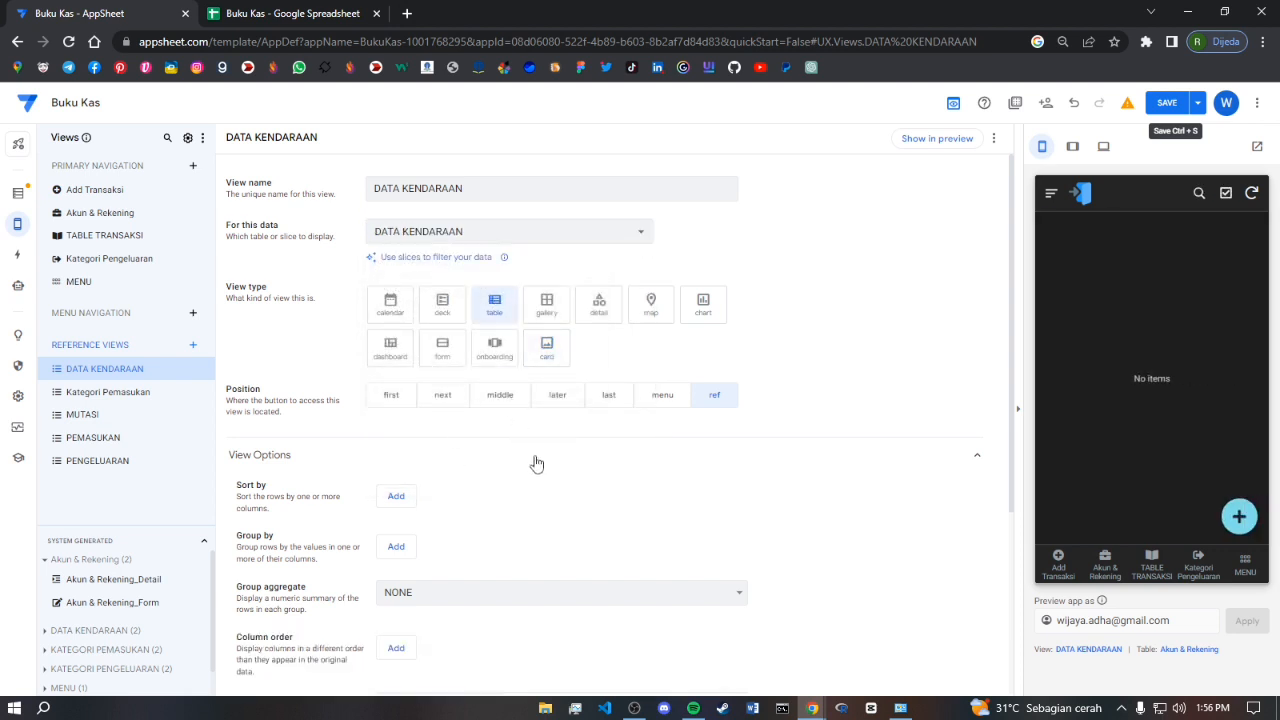
{"action": "scroll", "coordinate": [505, 477], "scroll_direction": "down", "scroll_amount": 2}
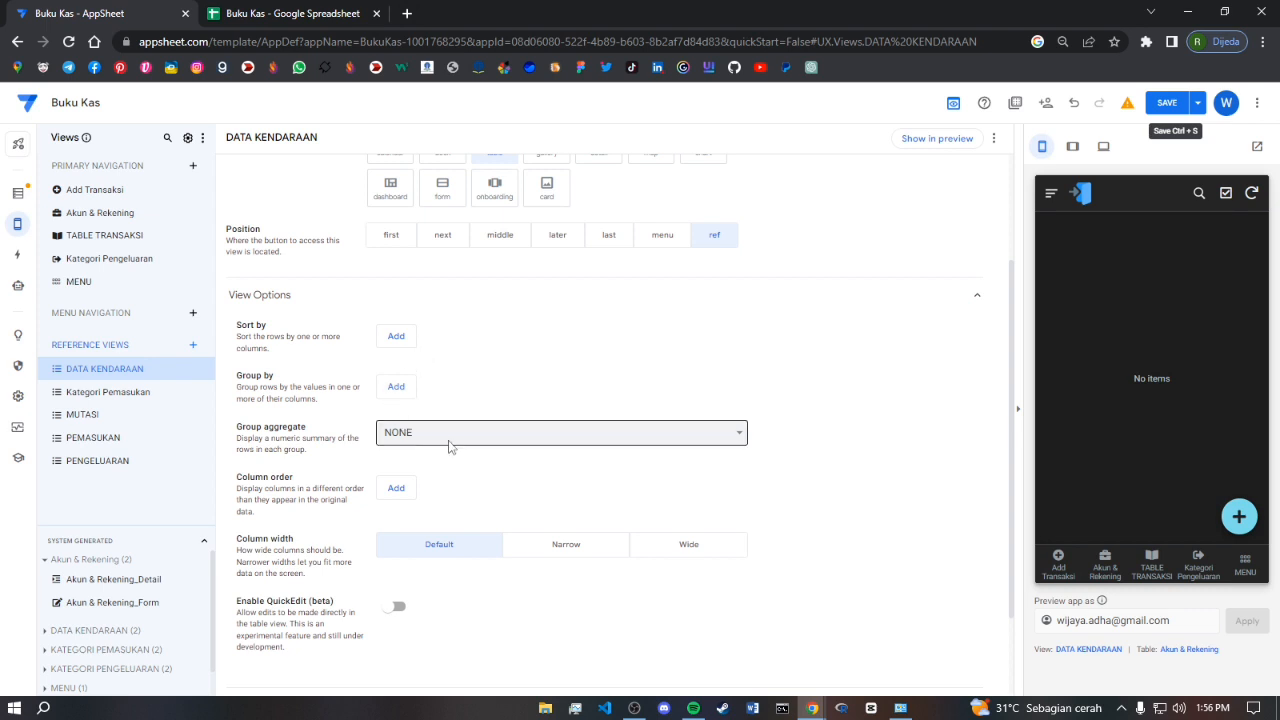
{"action": "scroll", "coordinate": [497, 480], "scroll_direction": "down", "scroll_amount": 1}
{"action": "scroll", "coordinate": [630, 509], "scroll_direction": "up", "scroll_amount": 3}
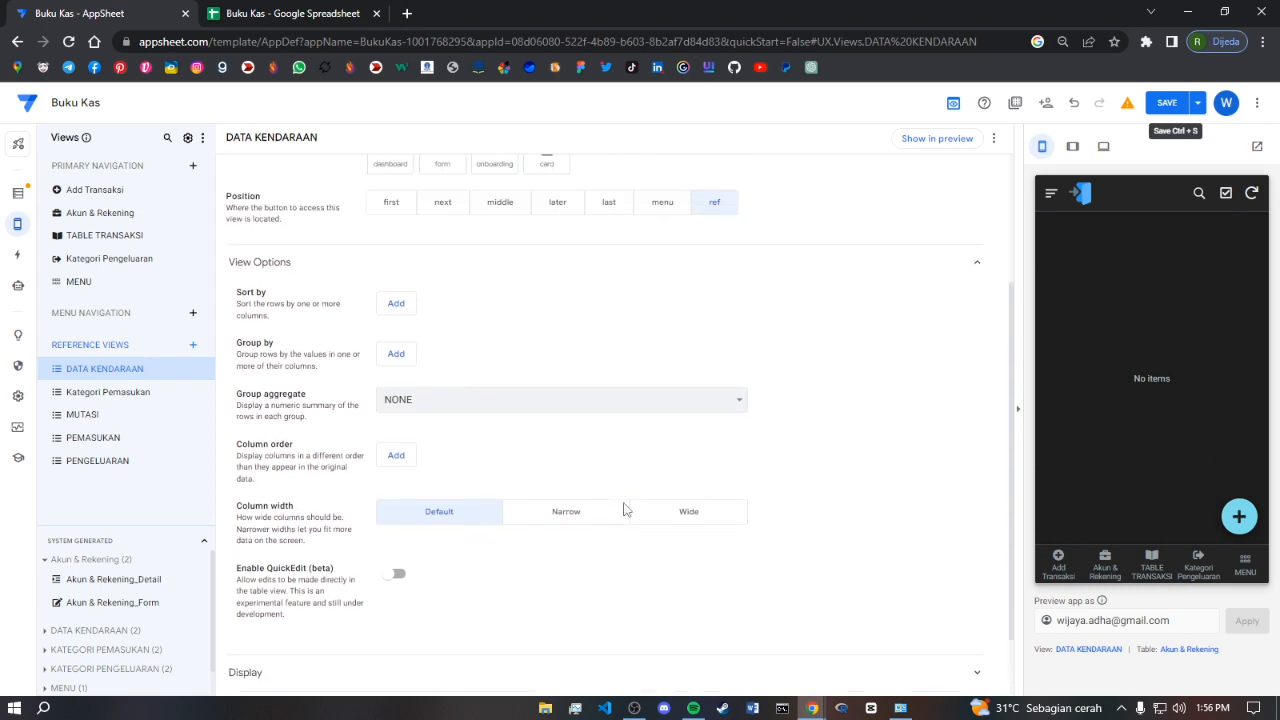
{"action": "scroll", "coordinate": [610, 505], "scroll_direction": "down", "scroll_amount": 3}
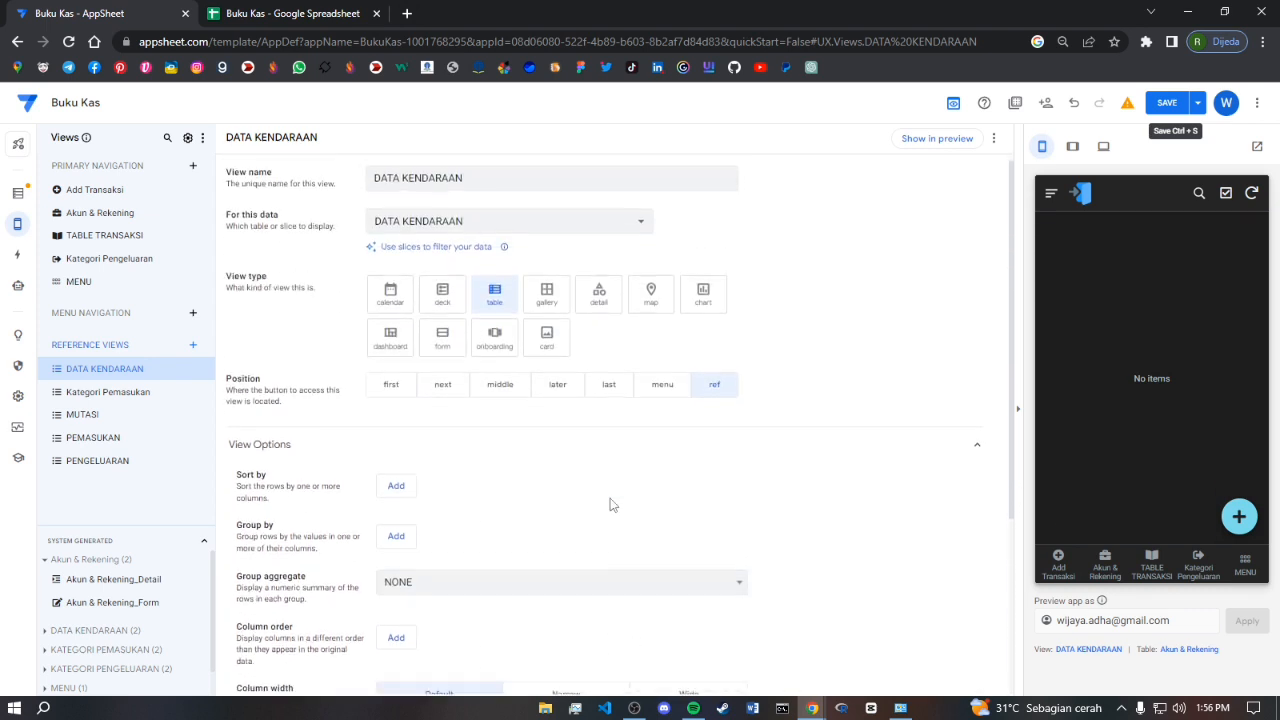
{"action": "scroll", "coordinate": [600, 500], "scroll_direction": "up", "scroll_amount": 3}
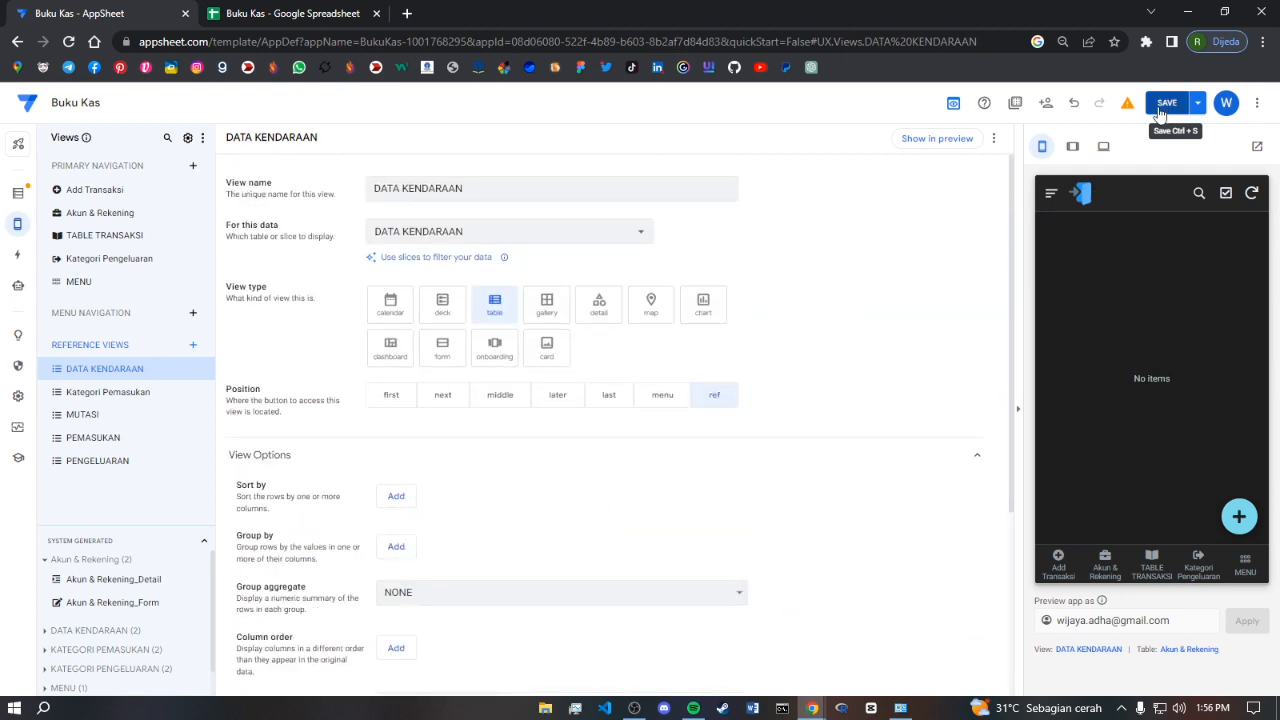
Add another reference view named RATIO BBM that shows the RATIO BBM data with the table view type
{"action": "left_click", "coordinate": [193, 345]}
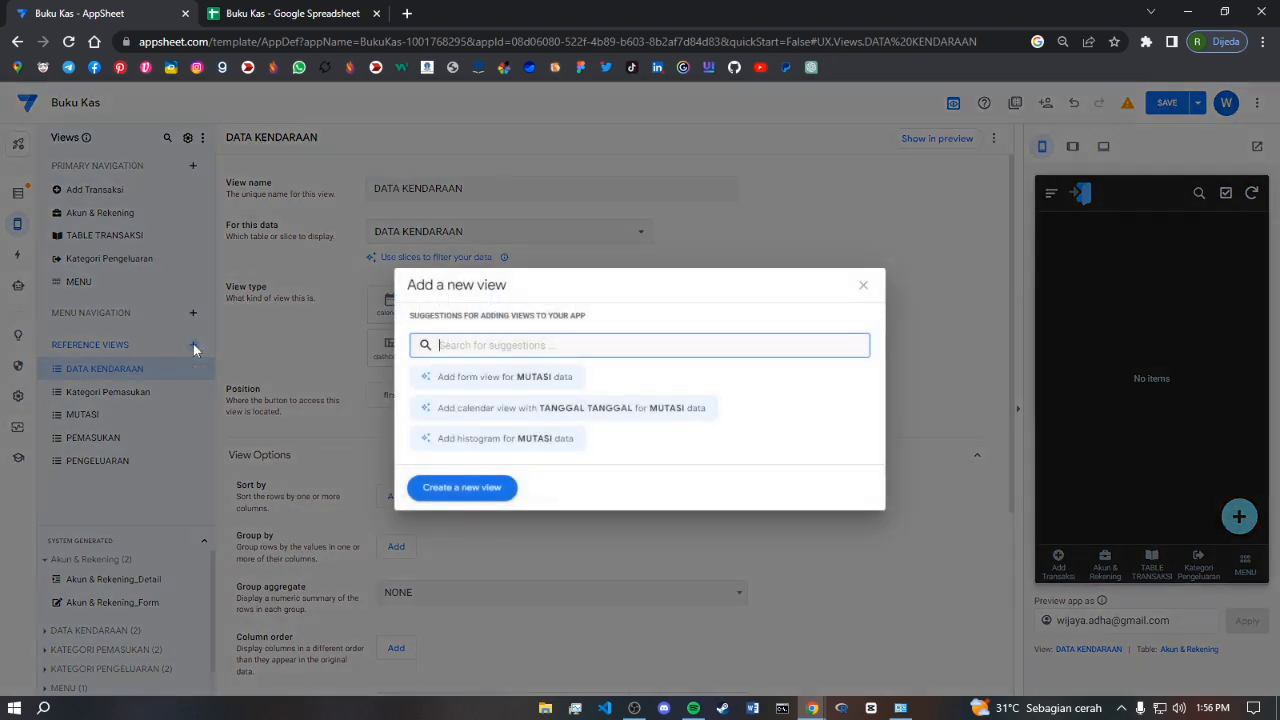
{"action": "left_click", "coordinate": [459, 485]}
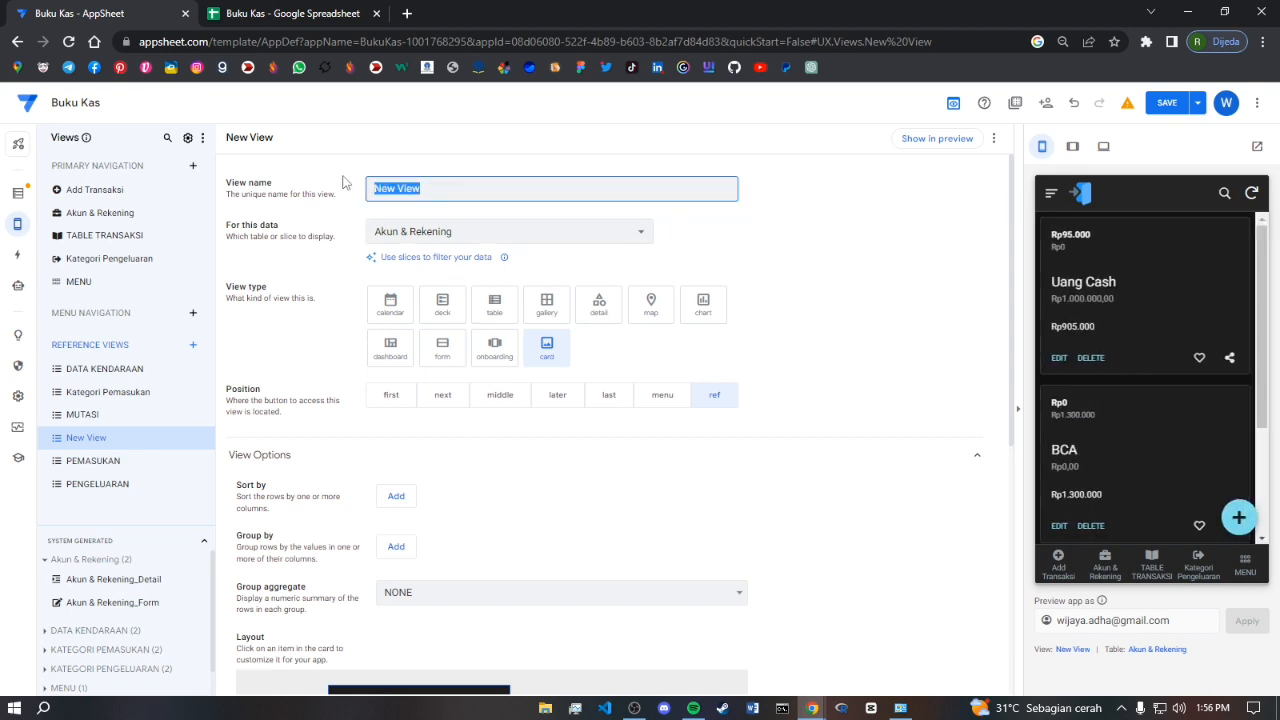
{"action": "type", "text": "RATIO BBM"}
{"action": "left_click", "coordinate": [443, 238]}
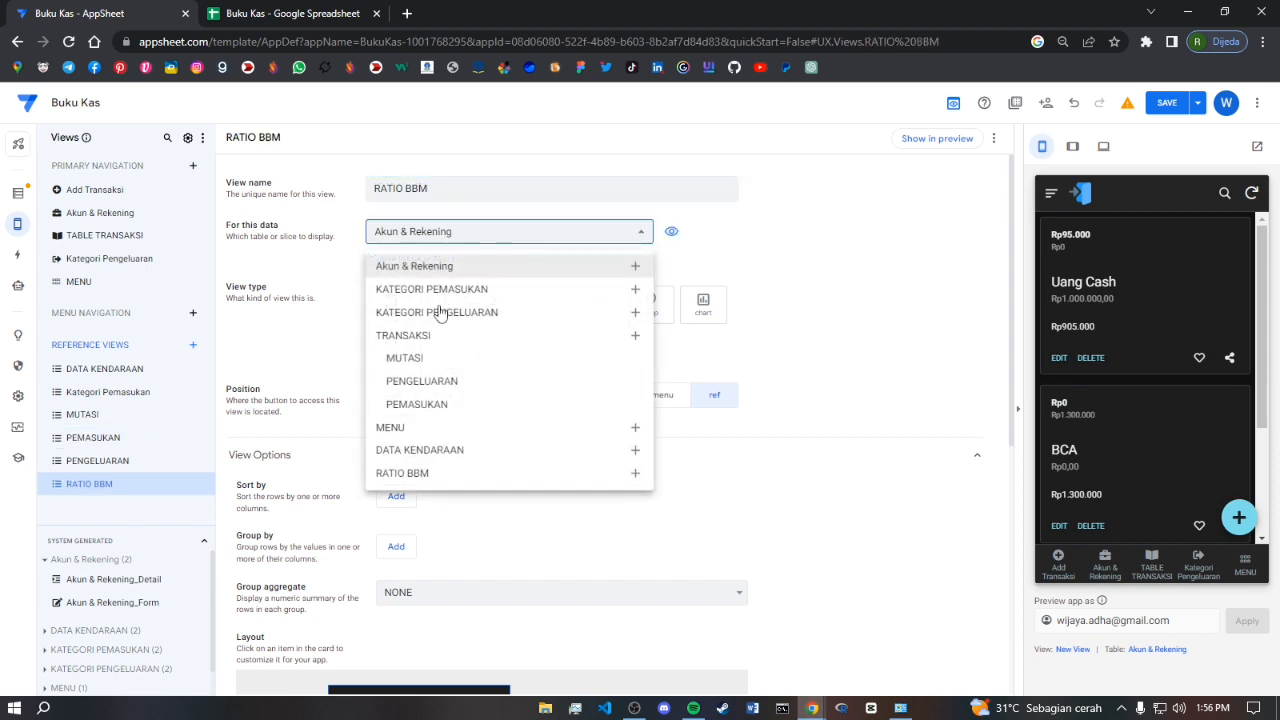
{"action": "left_click", "coordinate": [430, 473]}
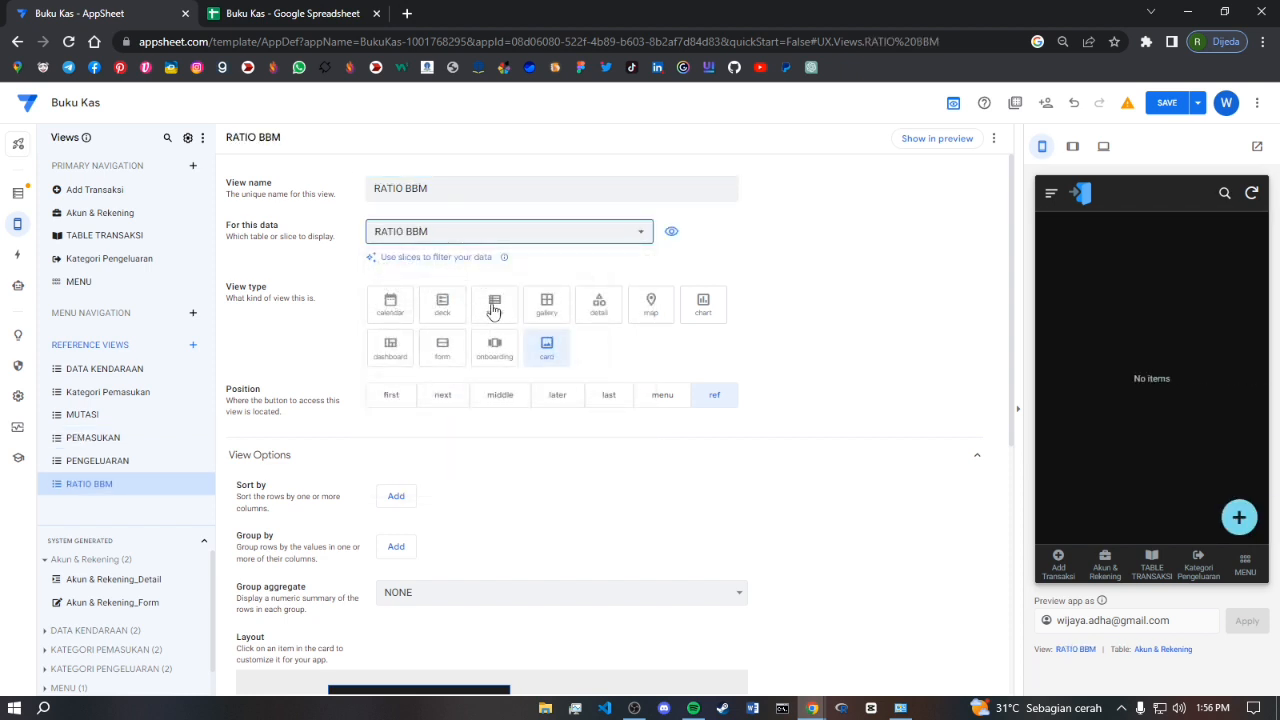
{"action": "left_click", "coordinate": [494, 311]}
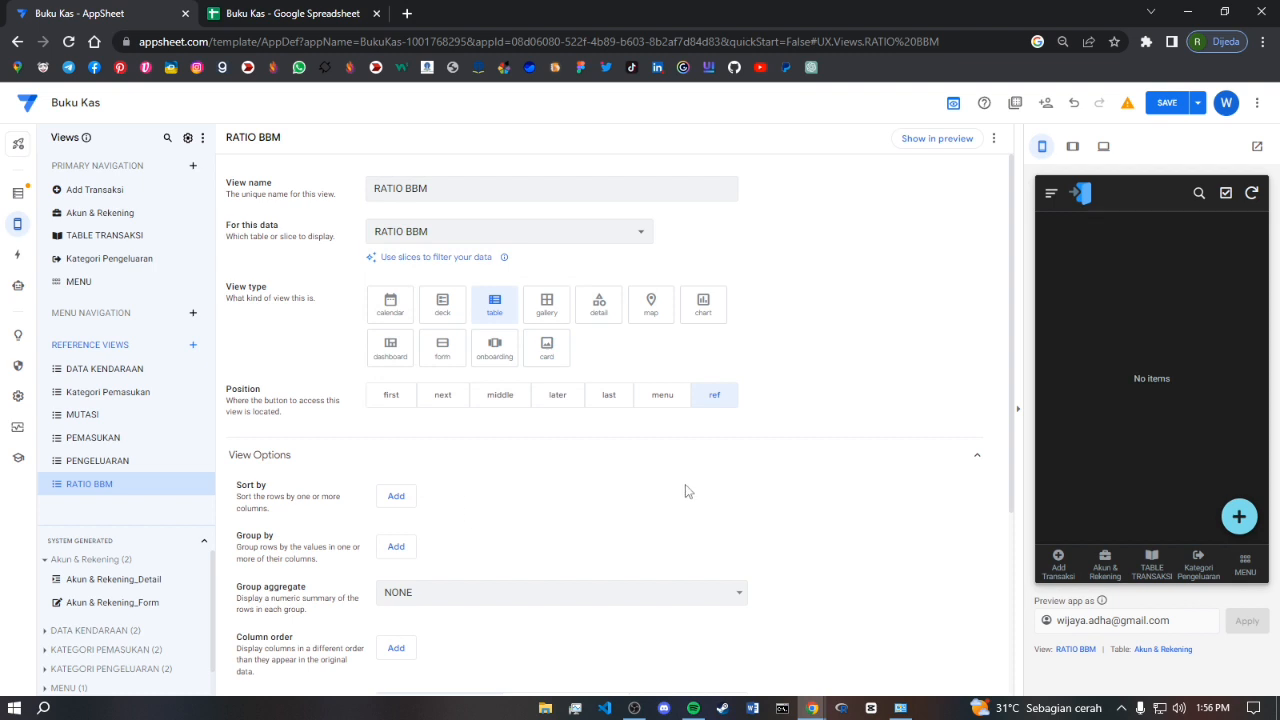
{"action": "scroll", "coordinate": [660, 491], "scroll_direction": "down", "scroll_amount": 3}
{"action": "scroll", "coordinate": [297, 313], "scroll_direction": "up", "scroll_amount": 1}
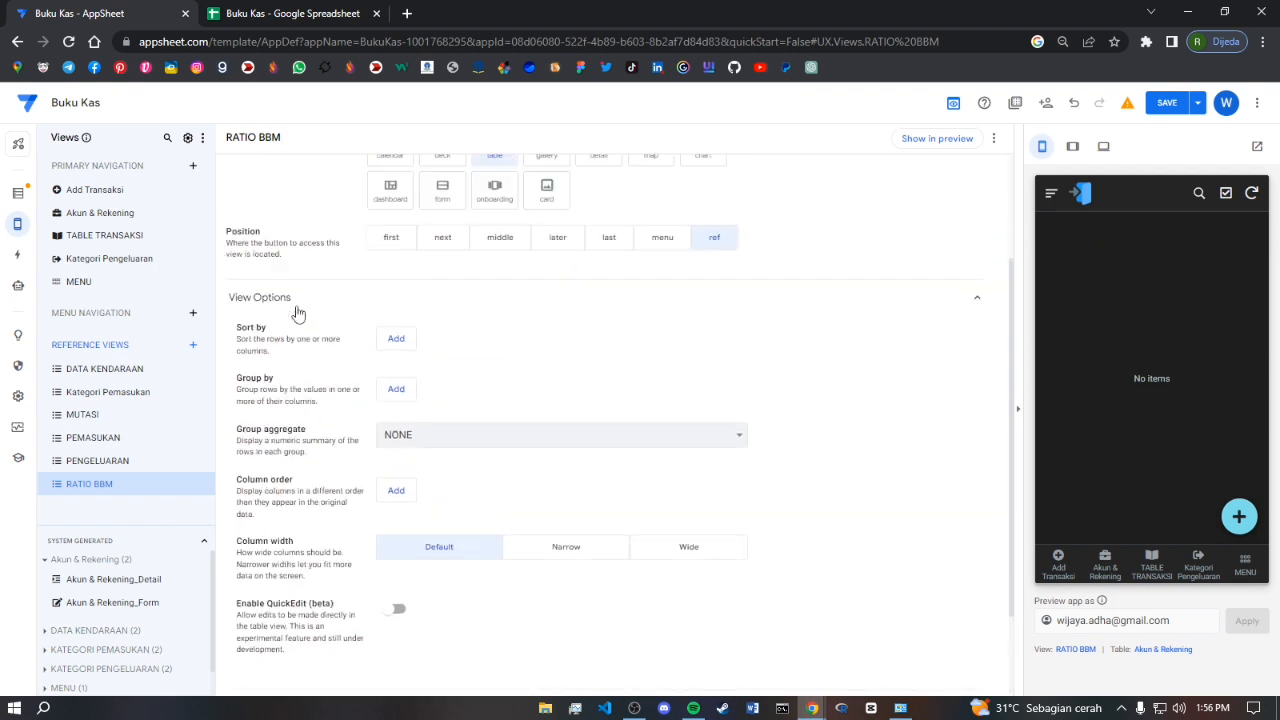
{"action": "scroll", "coordinate": [297, 313], "scroll_direction": "up", "scroll_amount": 1}
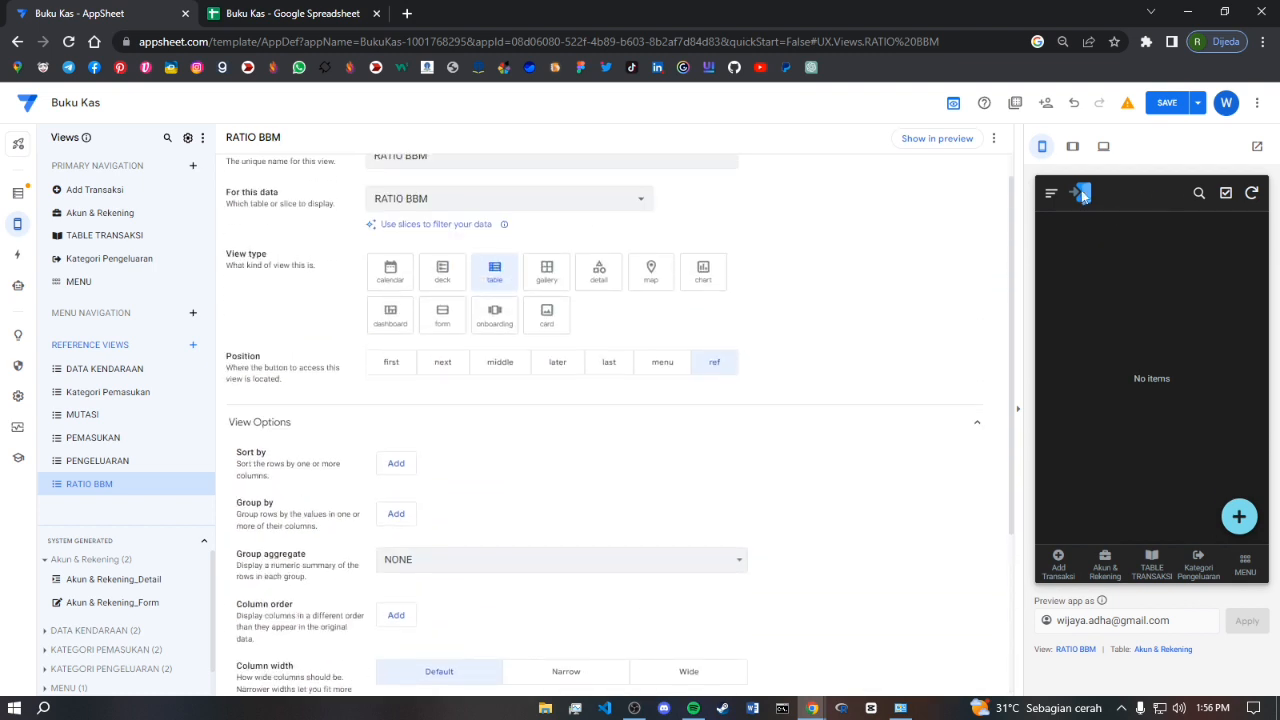
Save the app and test the DATA KENDARAAN entry of the MENU view in the preview
{"action": "left_click", "coordinate": [1167, 104]}
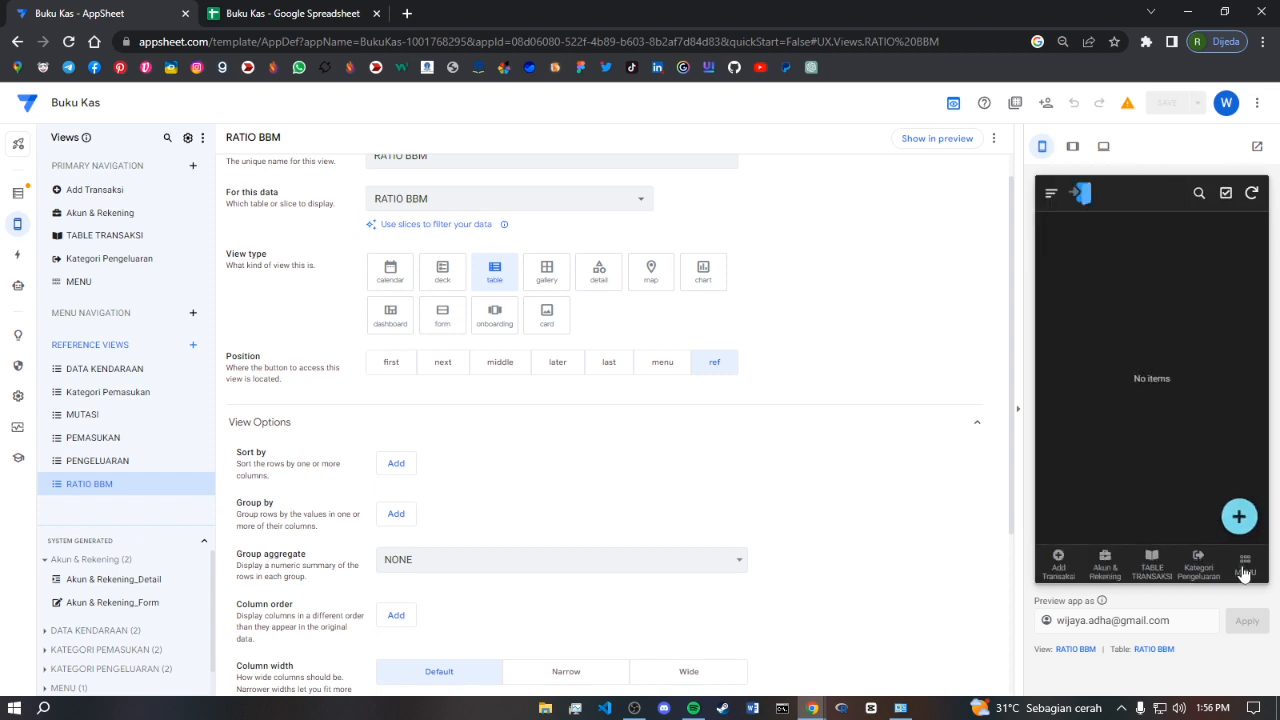
{"action": "left_click", "coordinate": [1244, 563]}
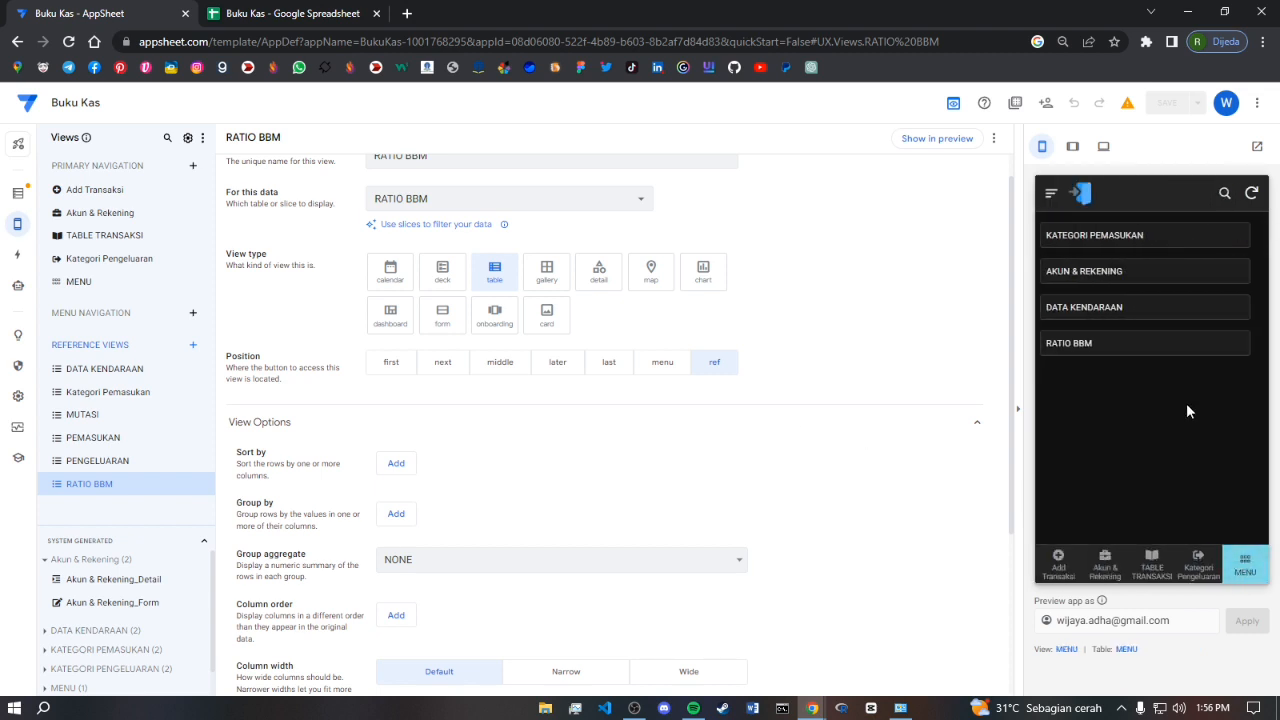
{"action": "left_click", "coordinate": [1120, 312]}
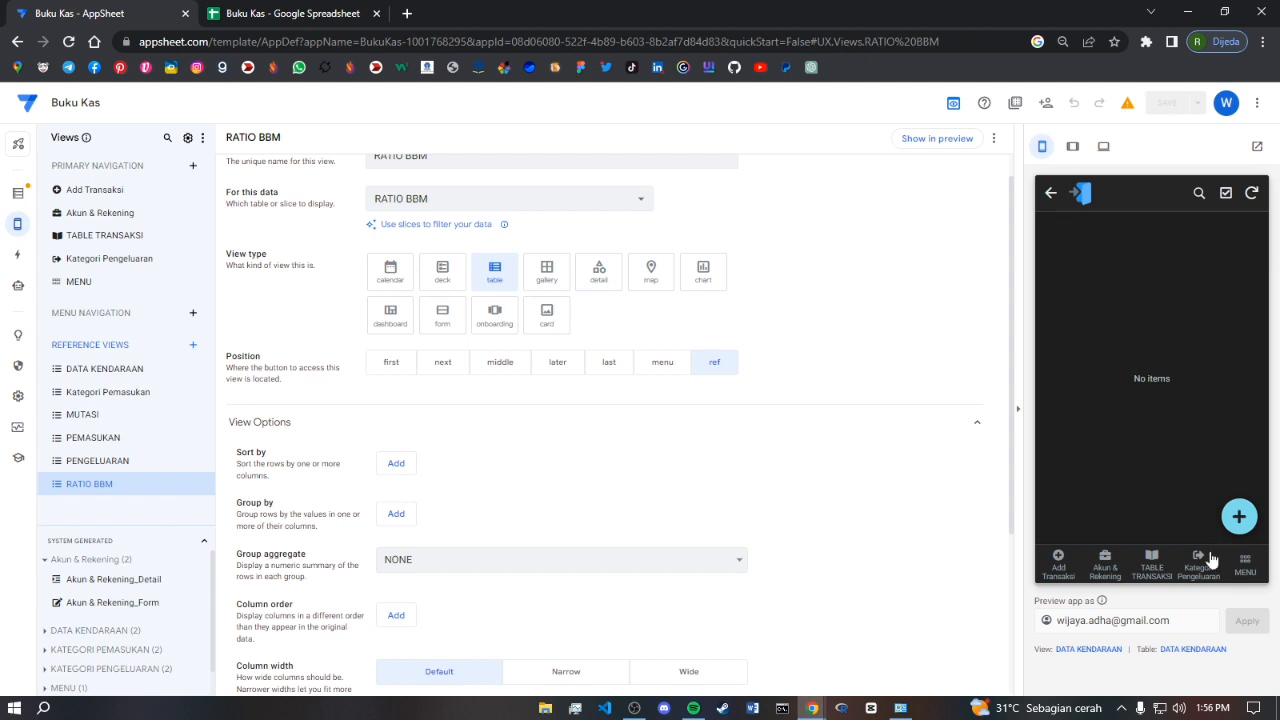
Test the RATIO BBM entry of the MENU view in the preview and return to the menu
{"action": "left_click", "coordinate": [1050, 193]}
{"action": "left_click", "coordinate": [1093, 345]}
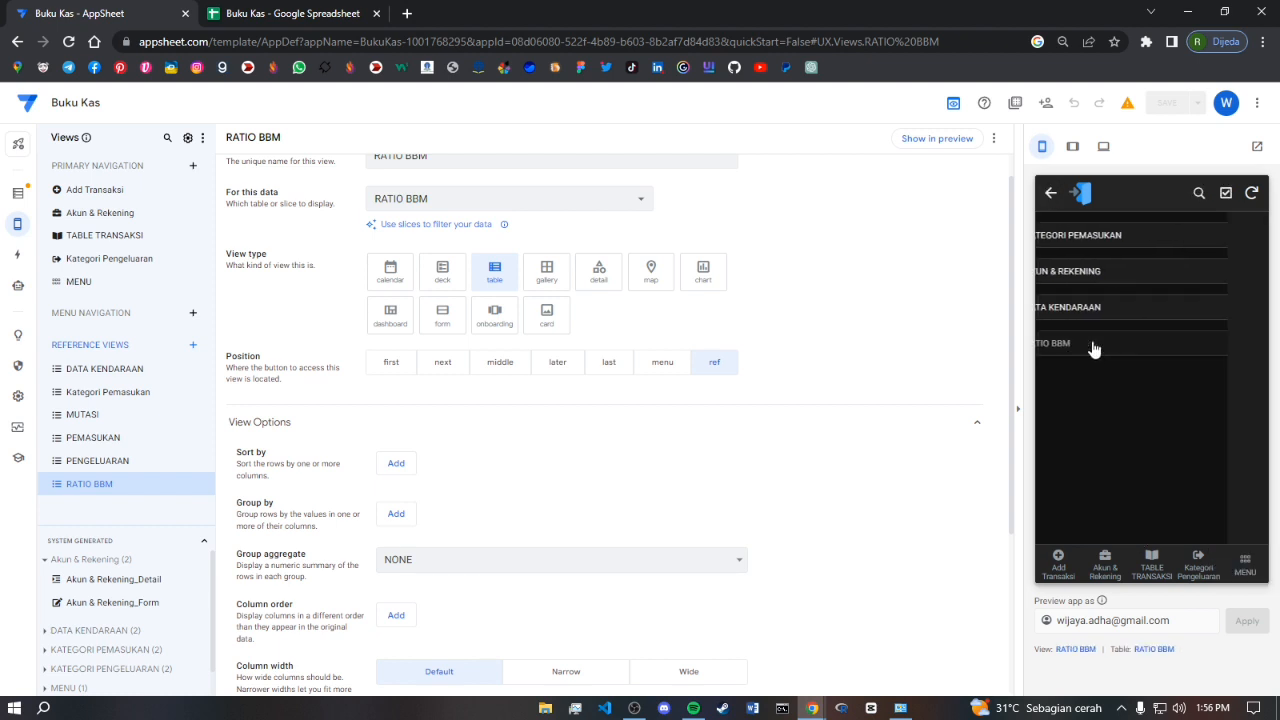
{"action": "left_click", "coordinate": [1050, 195]}
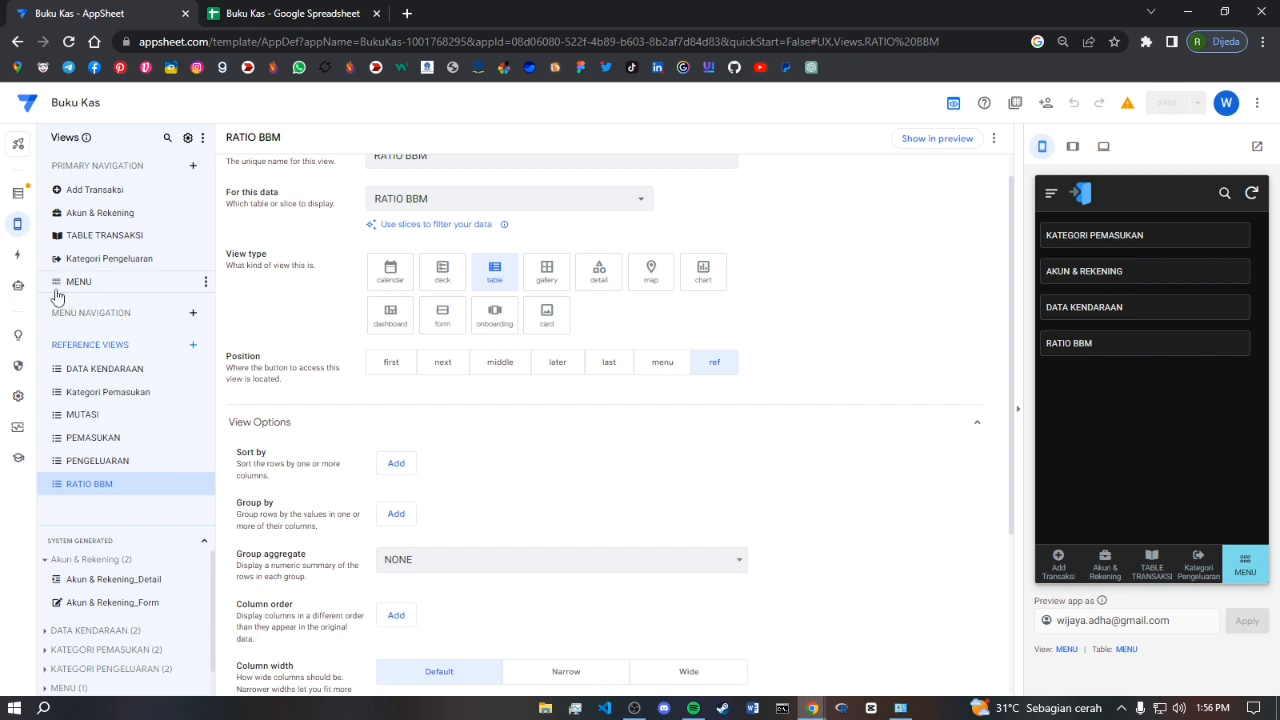
Add a DATA KENDARAAN record in the preview with NAMA KENDARAAN SUZUKI, KM AWAL 227367 and LITER AWAL 39.34
{"action": "left_click", "coordinate": [1104, 316]}
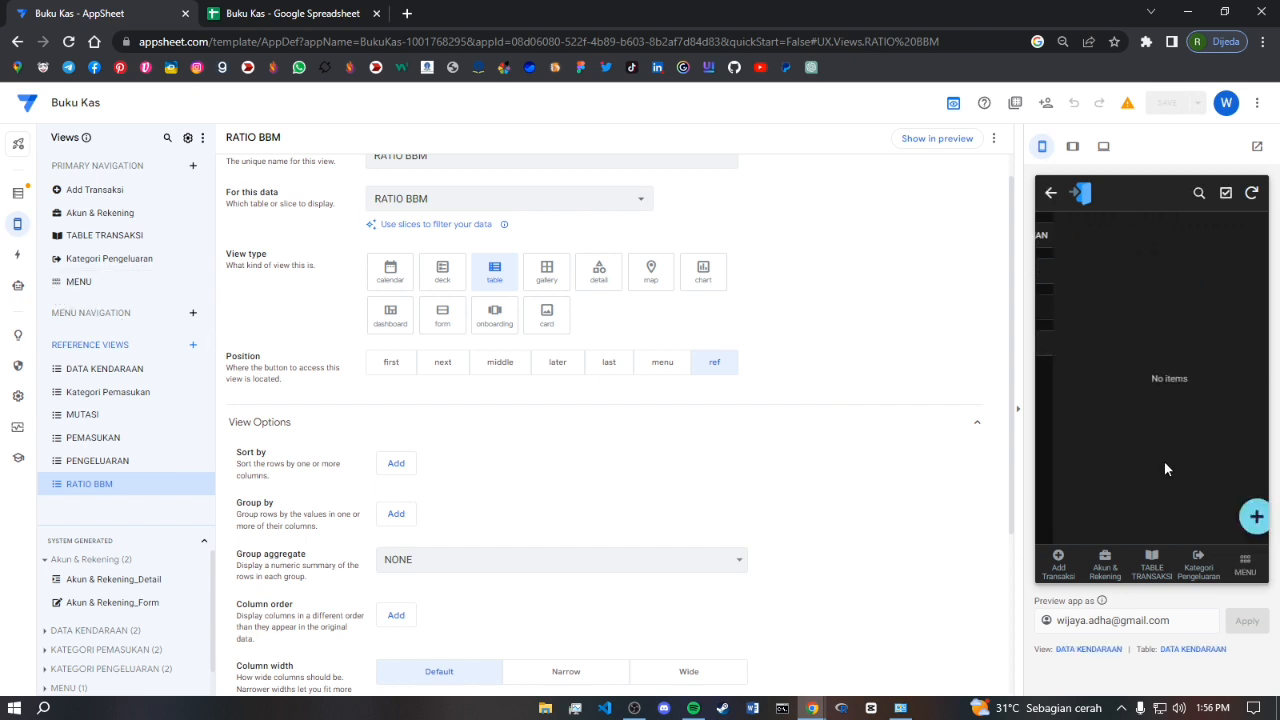
{"action": "left_click", "coordinate": [1240, 517]}
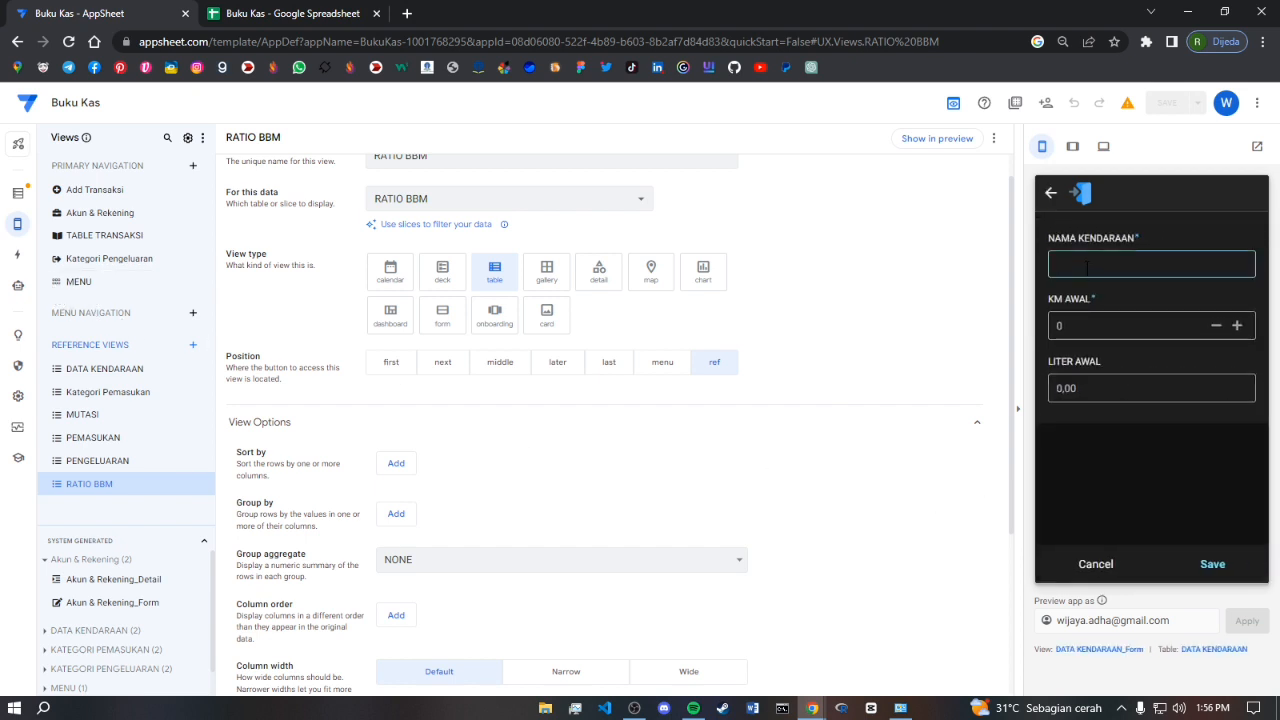
{"action": "type", "text": "SUZUKIU"}
{"action": "key", "text": "BackSpace"}
{"action": "left_click", "coordinate": [1046, 322]}
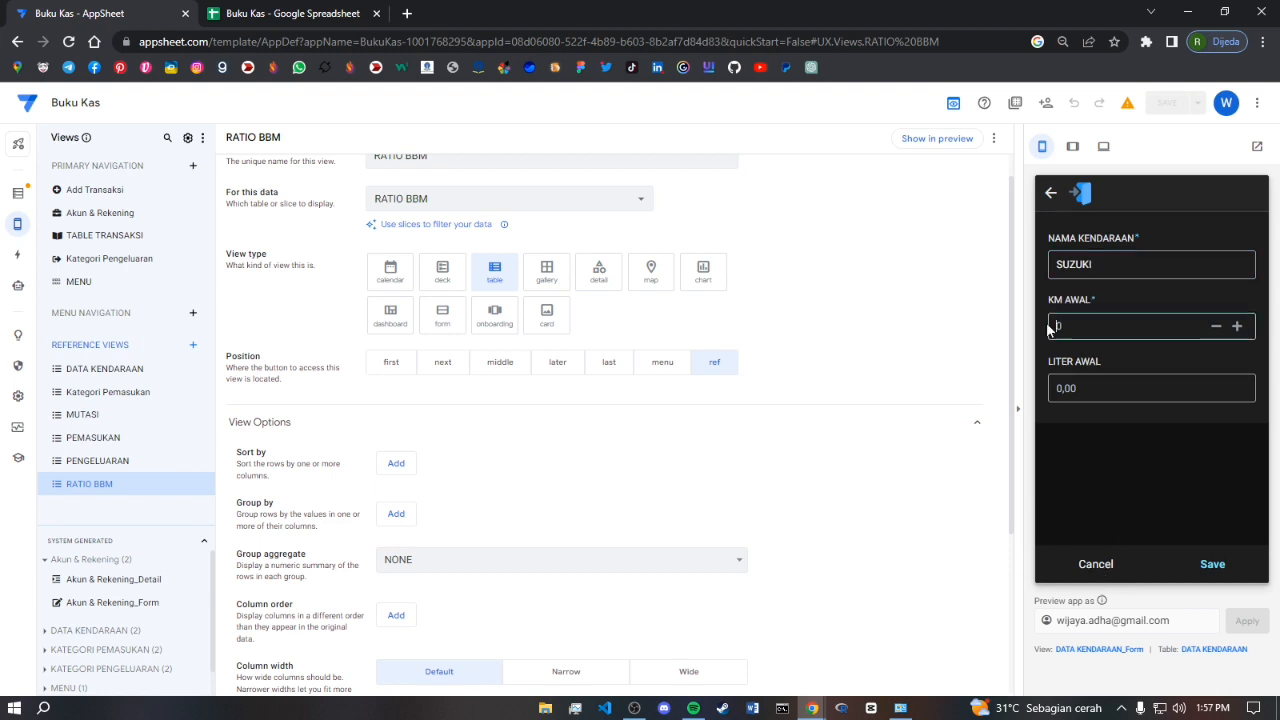
{"action": "type", "text": "227367"}
{"action": "left_click", "coordinate": [1081, 384]}
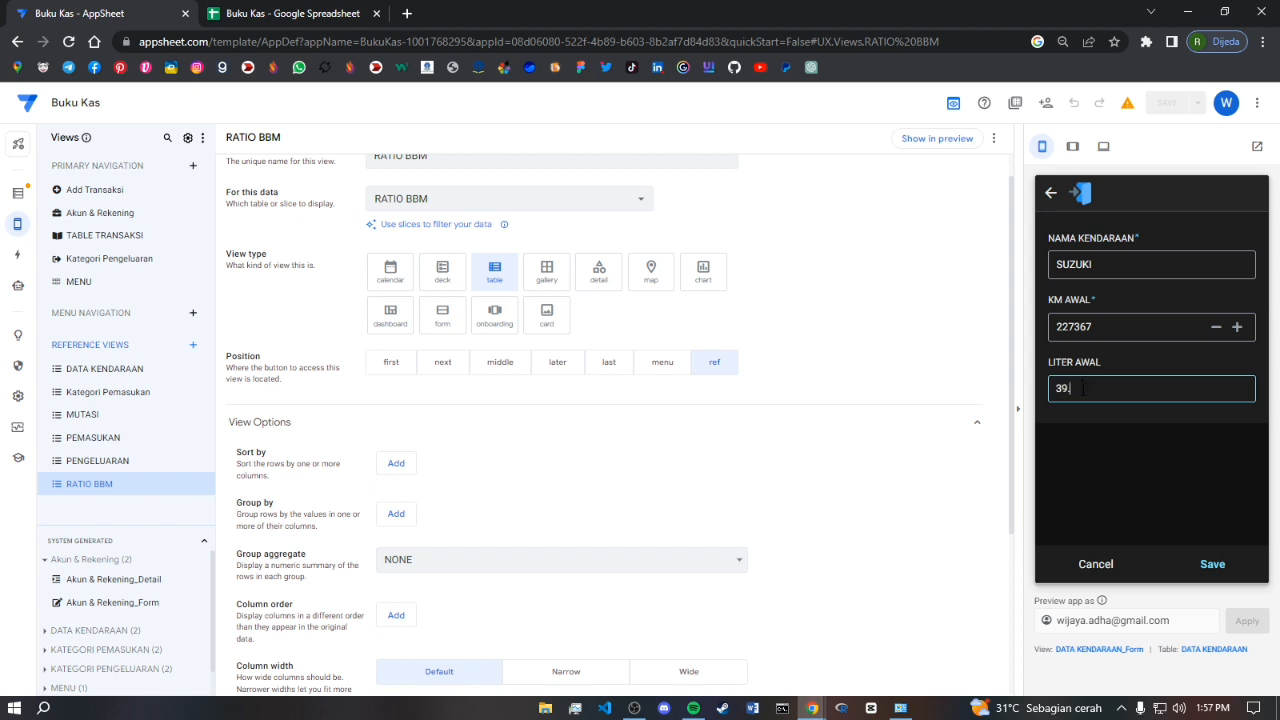
{"action": "type", "text": "39."}
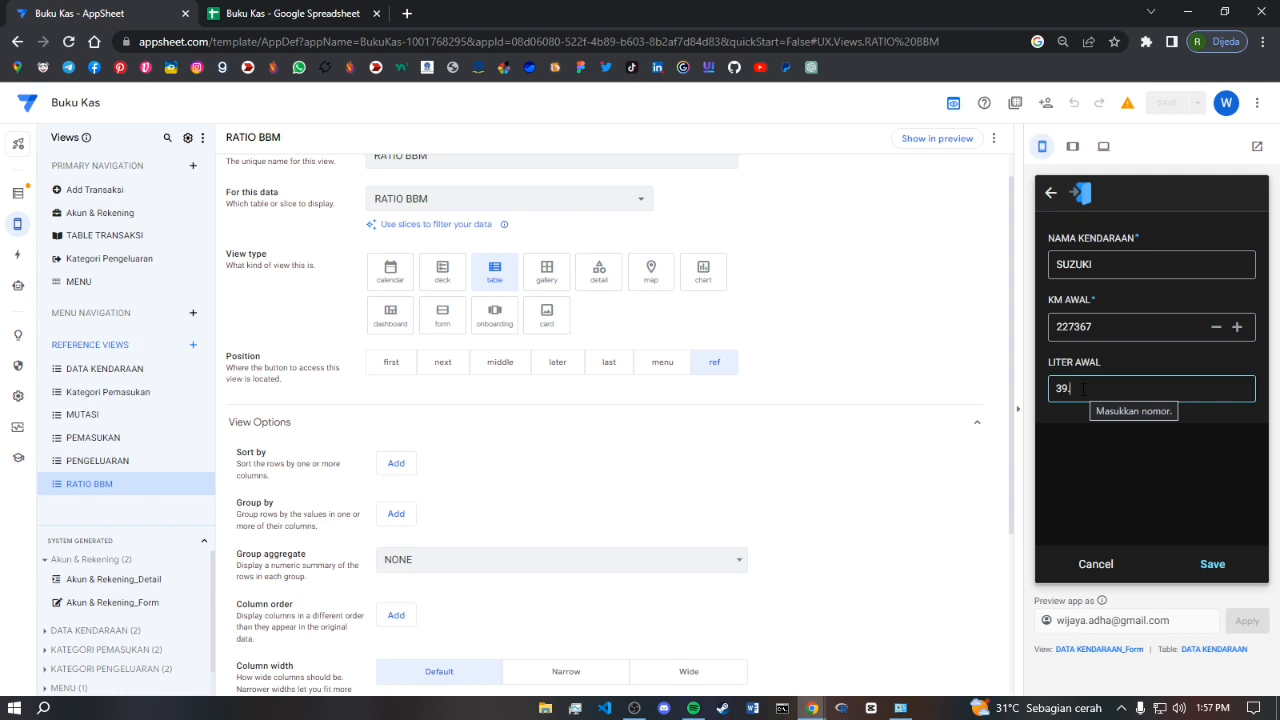
{"action": "type", "text": "34"}
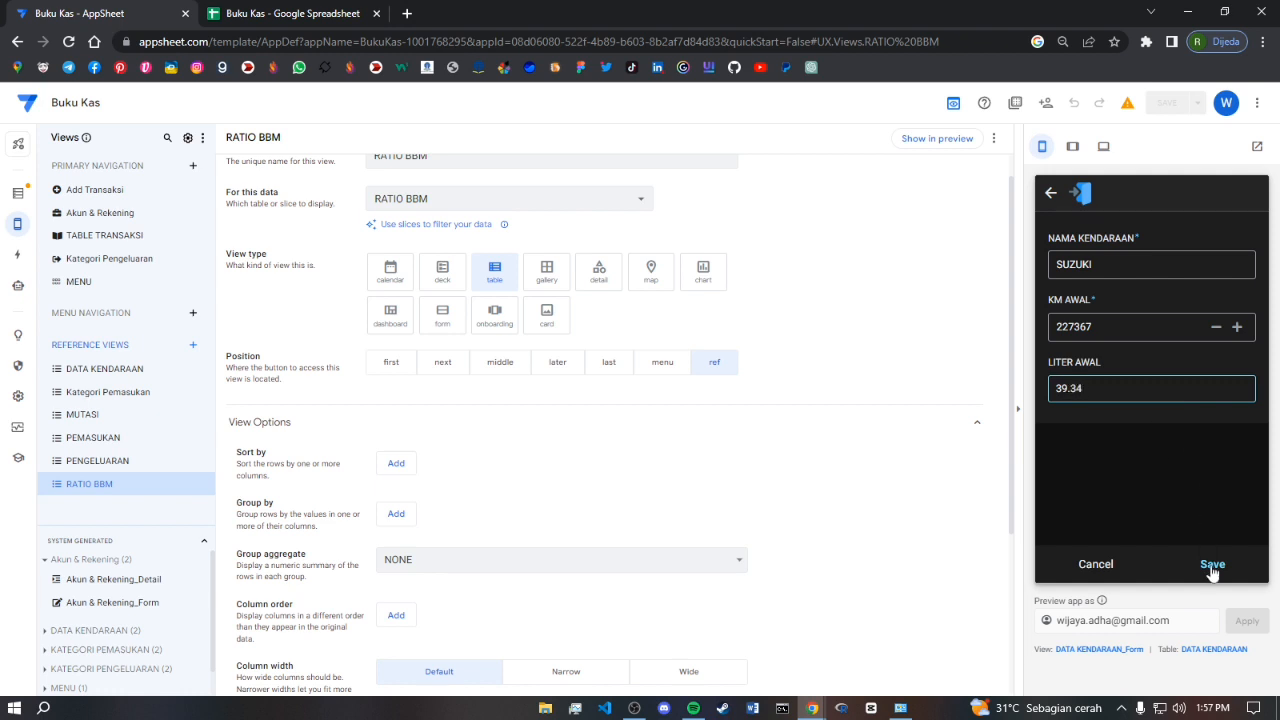
{"action": "left_click", "coordinate": [1212, 566]}
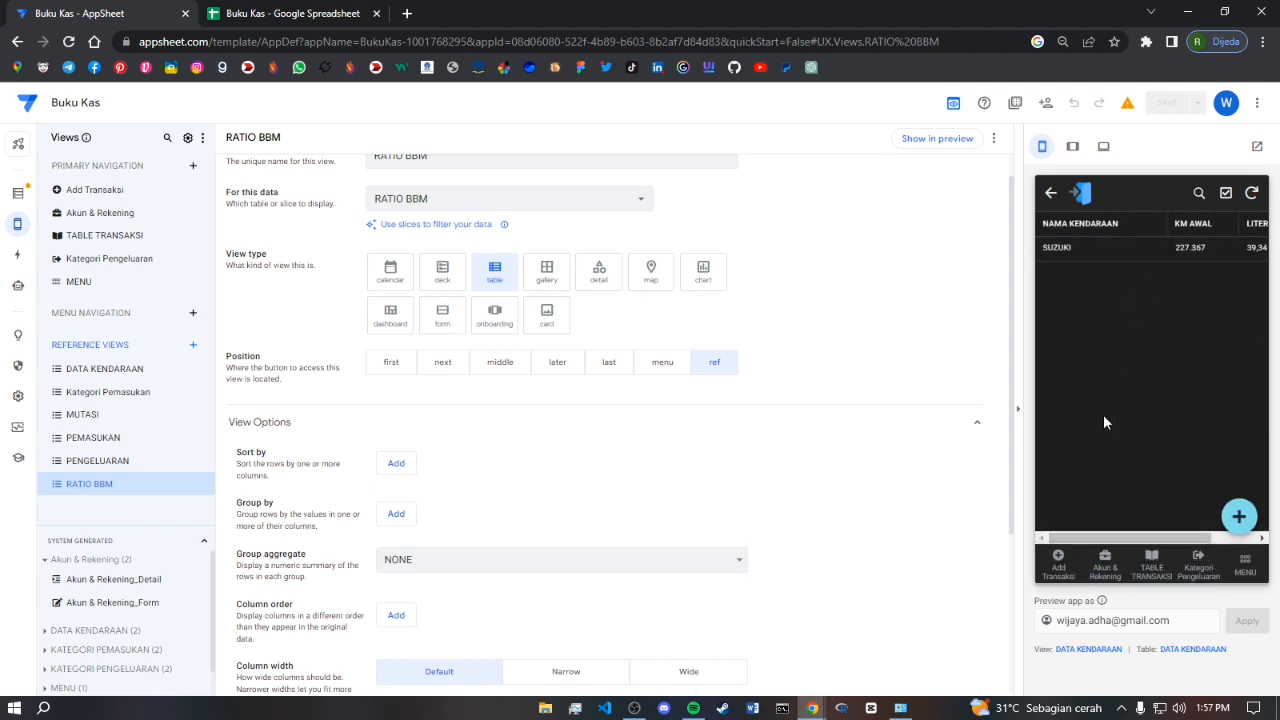
Set the display mode of the KM AWAL column in the DATA KENDARAAN table to Label
{"action": "left_click", "coordinate": [18, 196]}
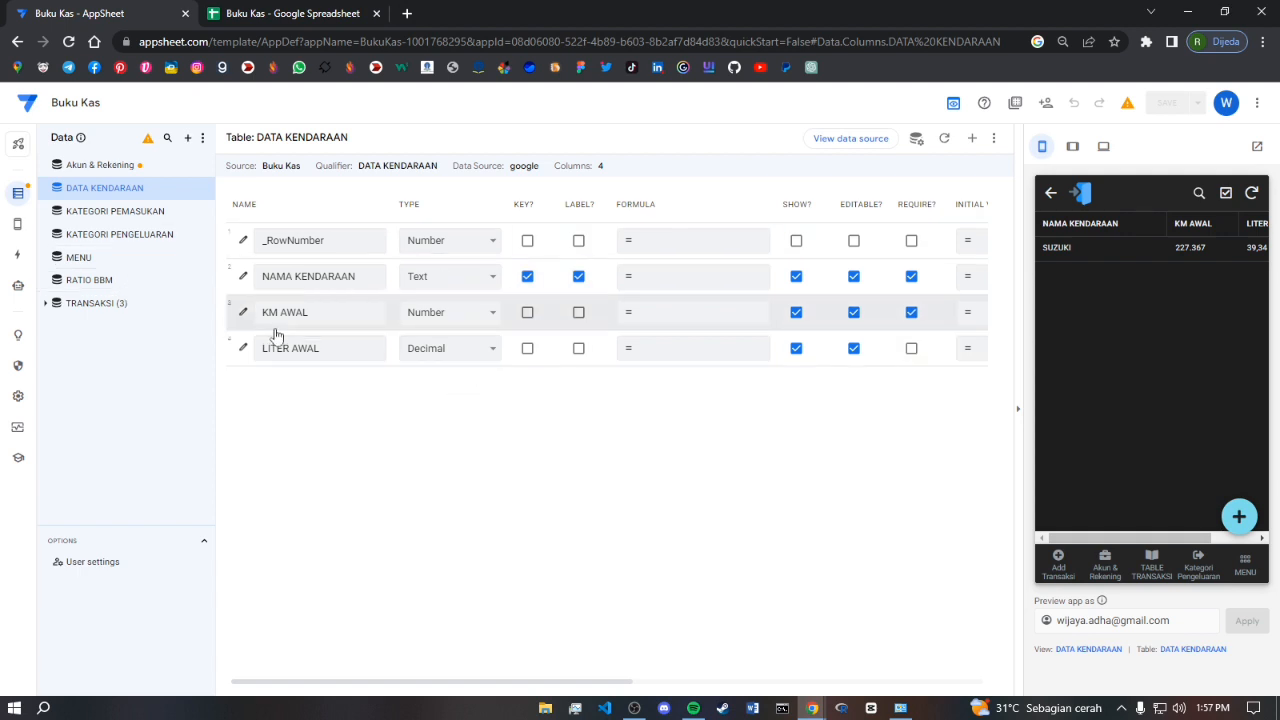
{"action": "left_click", "coordinate": [244, 314]}
{"action": "left_click", "coordinate": [836, 484]}
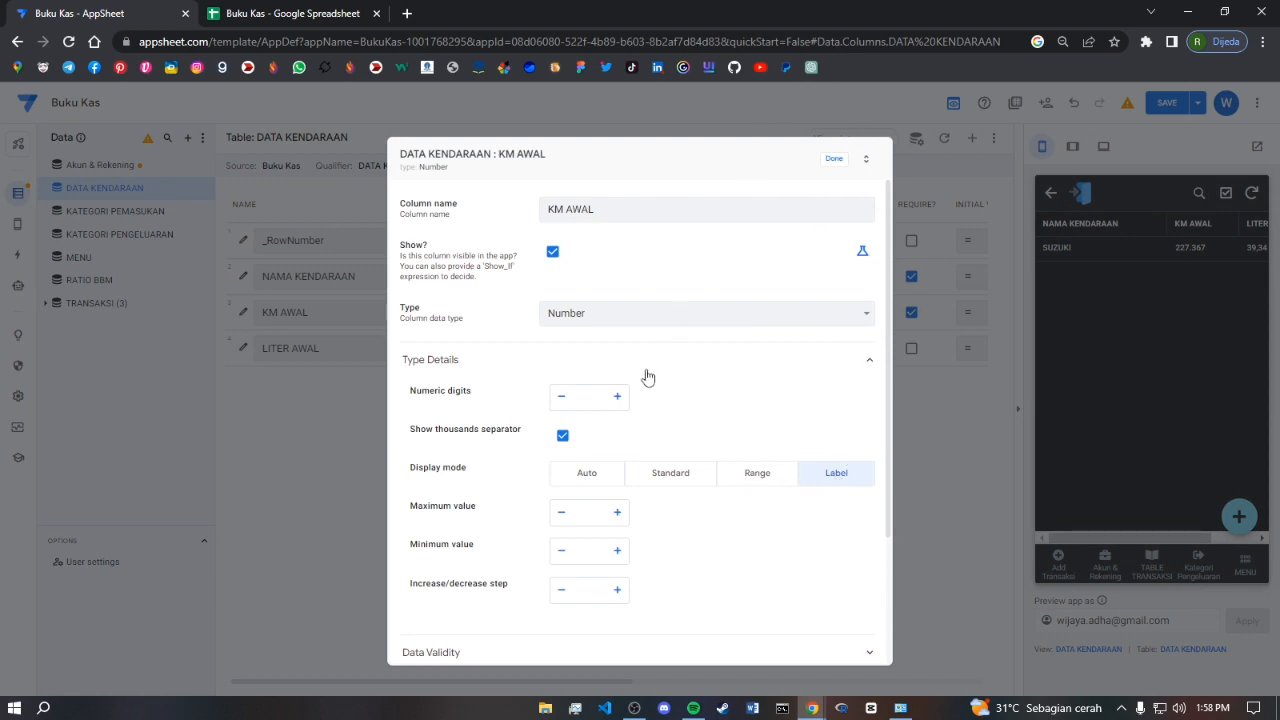
{"action": "left_click", "coordinate": [834, 162]}
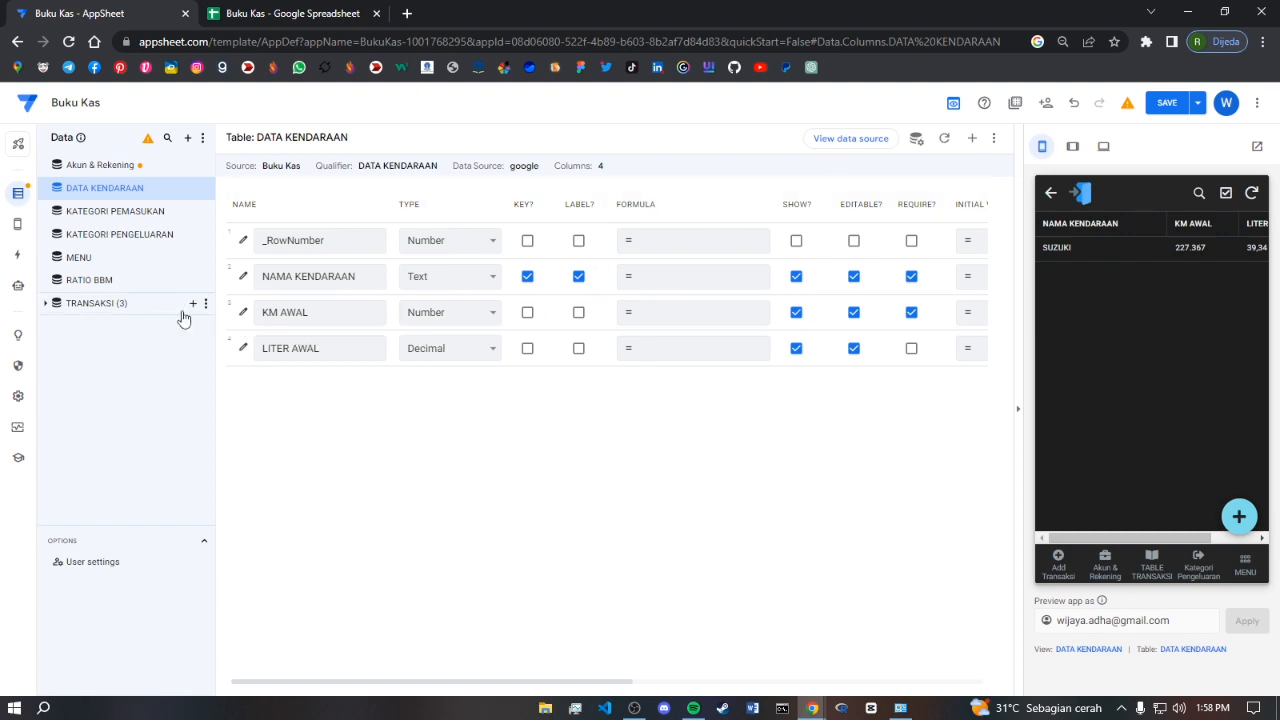
Compare the RATIO BBM table's columns with its entry form in the preview, closing the form without saving
{"action": "left_click", "coordinate": [115, 283]}
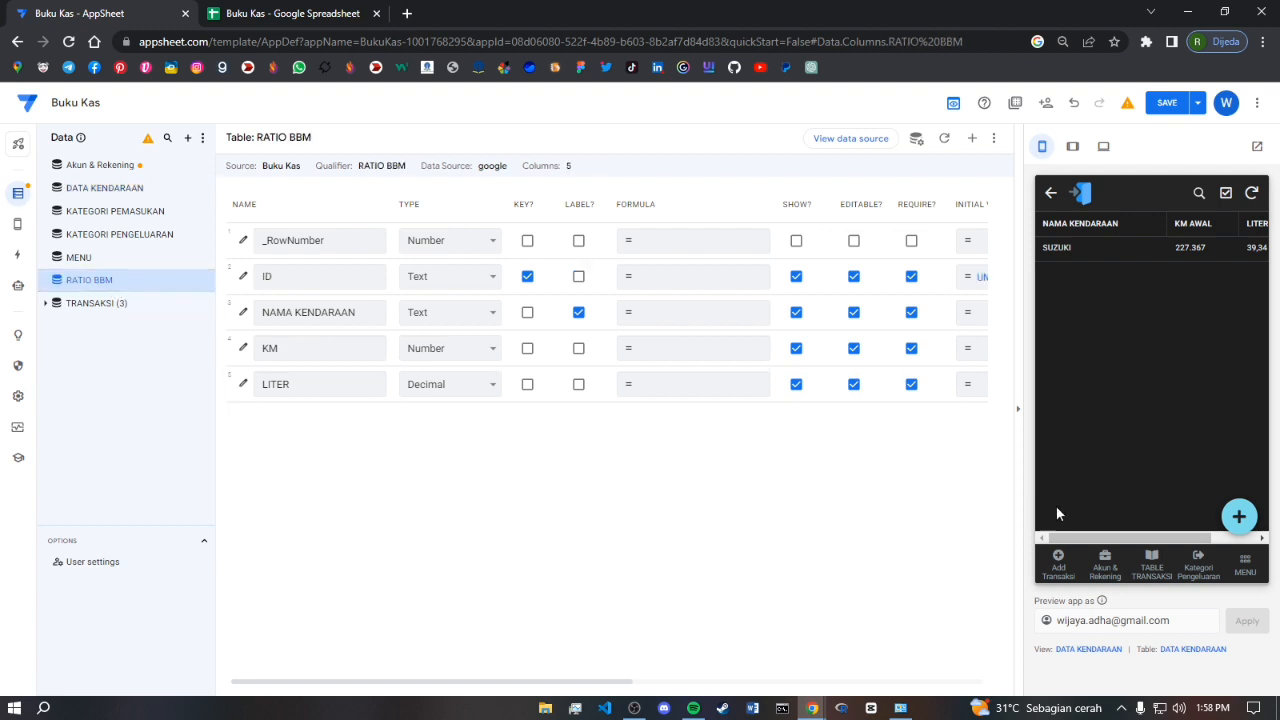
{"action": "left_click", "coordinate": [1051, 191]}
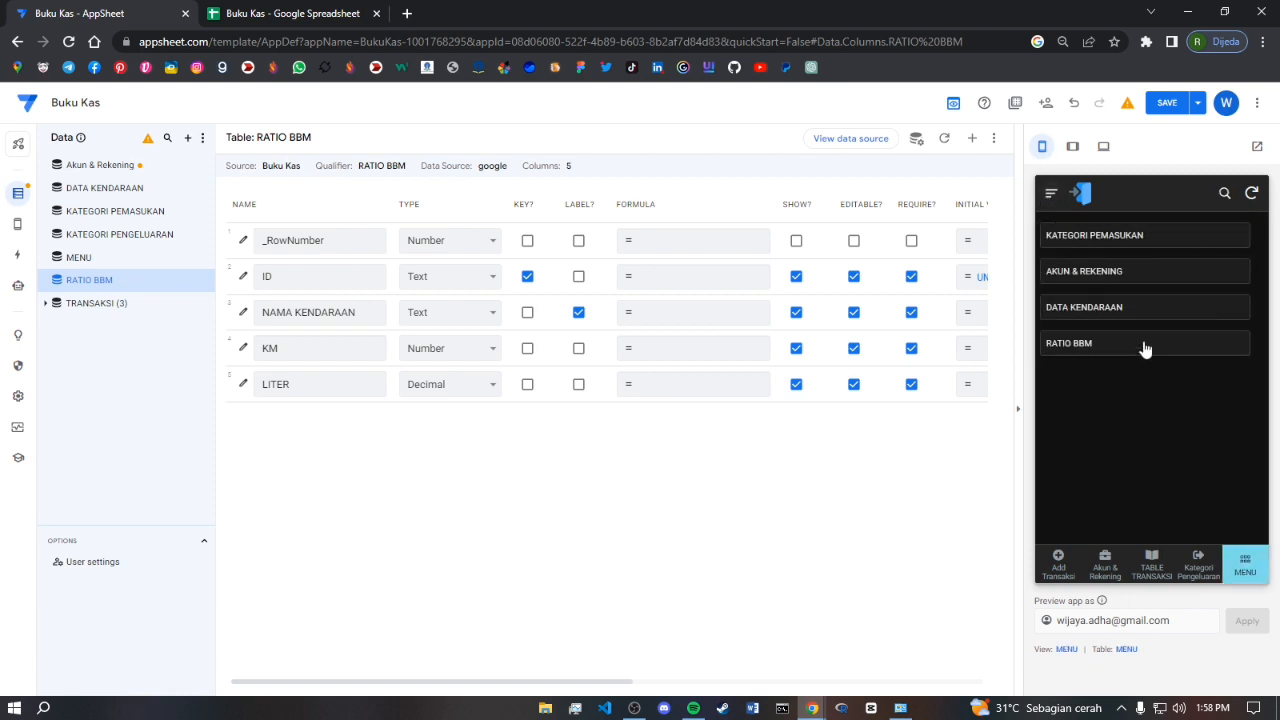
{"action": "left_click", "coordinate": [1117, 346]}
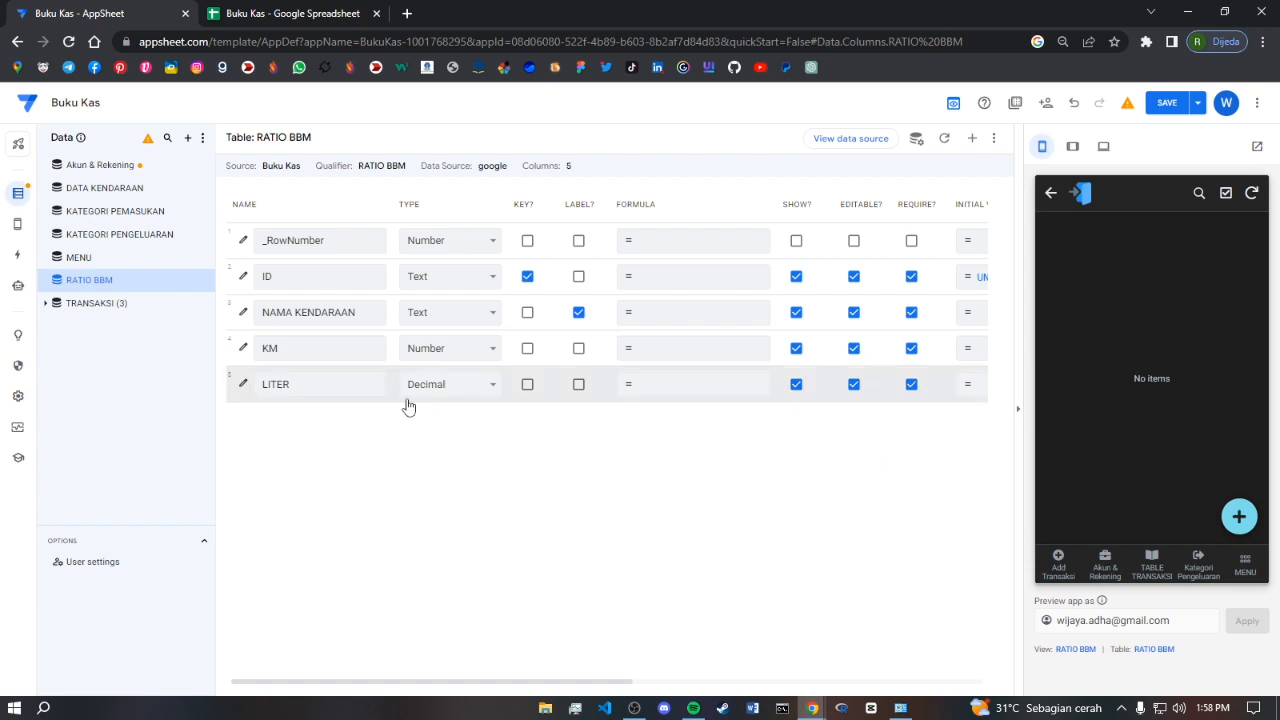
{"action": "left_click", "coordinate": [350, 348]}
{"action": "left_click", "coordinate": [1240, 516]}
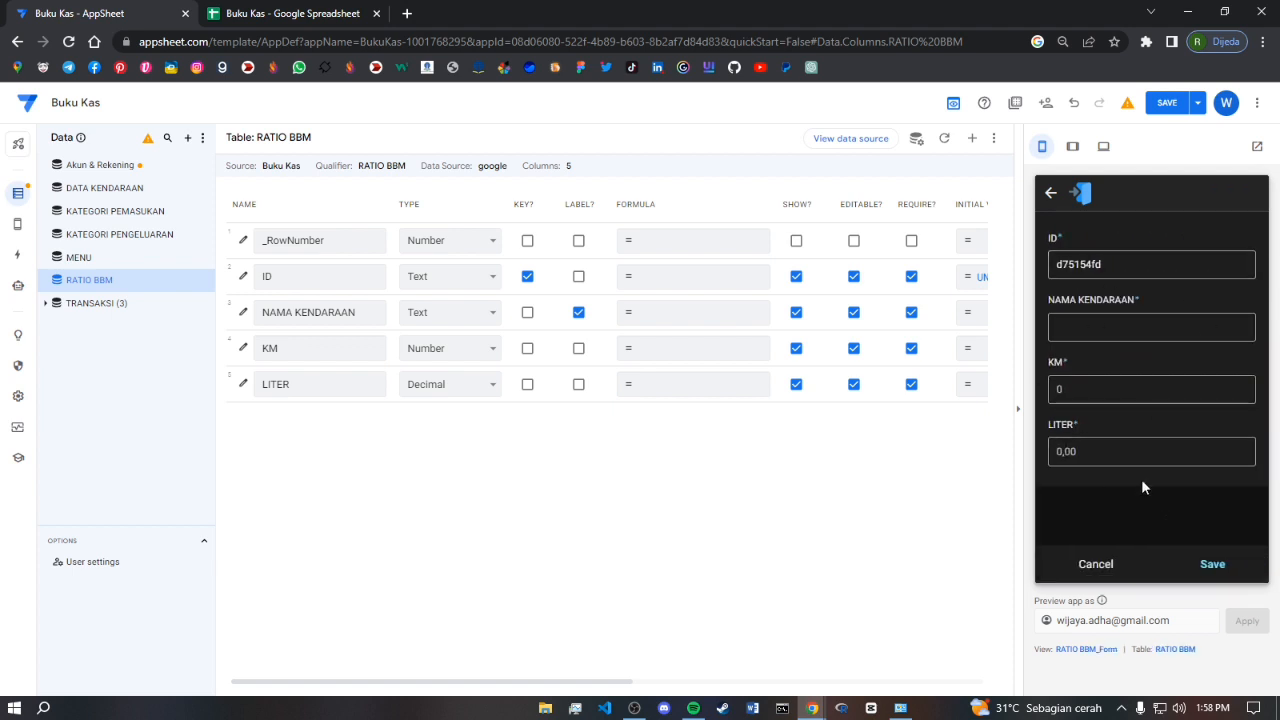
{"action": "left_click", "coordinate": [1096, 565]}
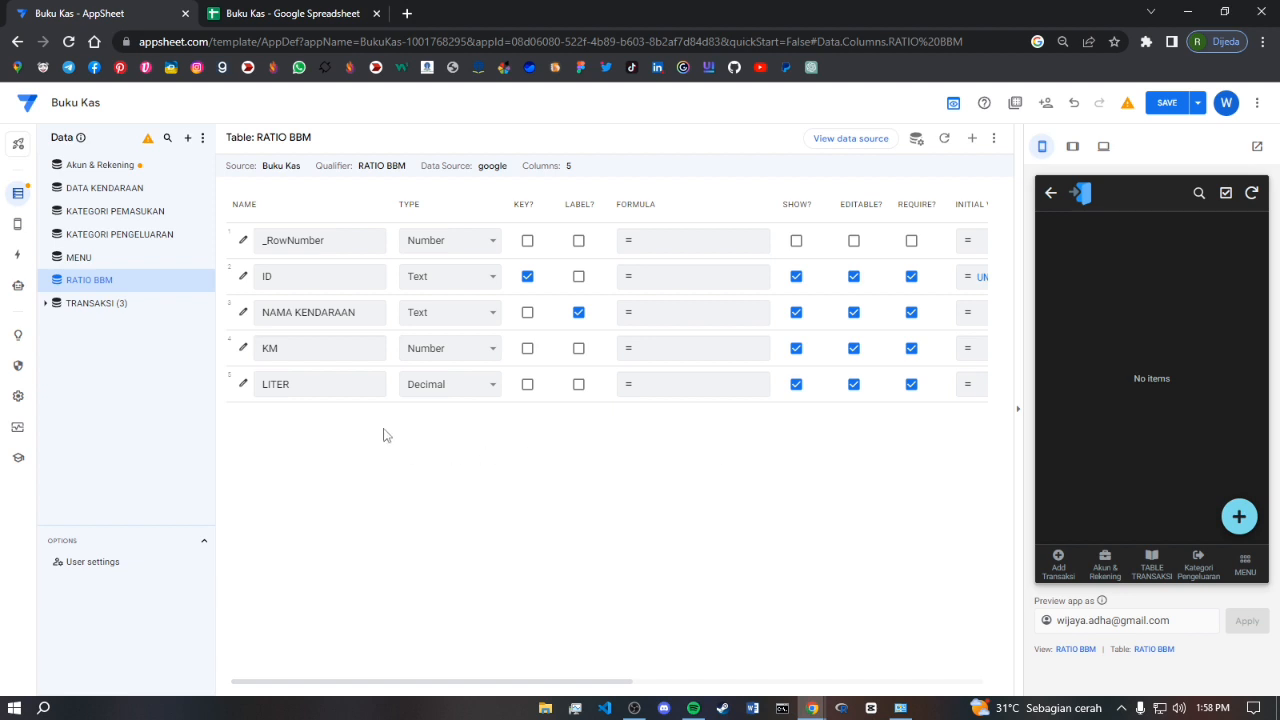
Make the ID column of the RATIO BBM table hidden and non-searchable, and save the app
{"action": "left_click", "coordinate": [796, 280]}
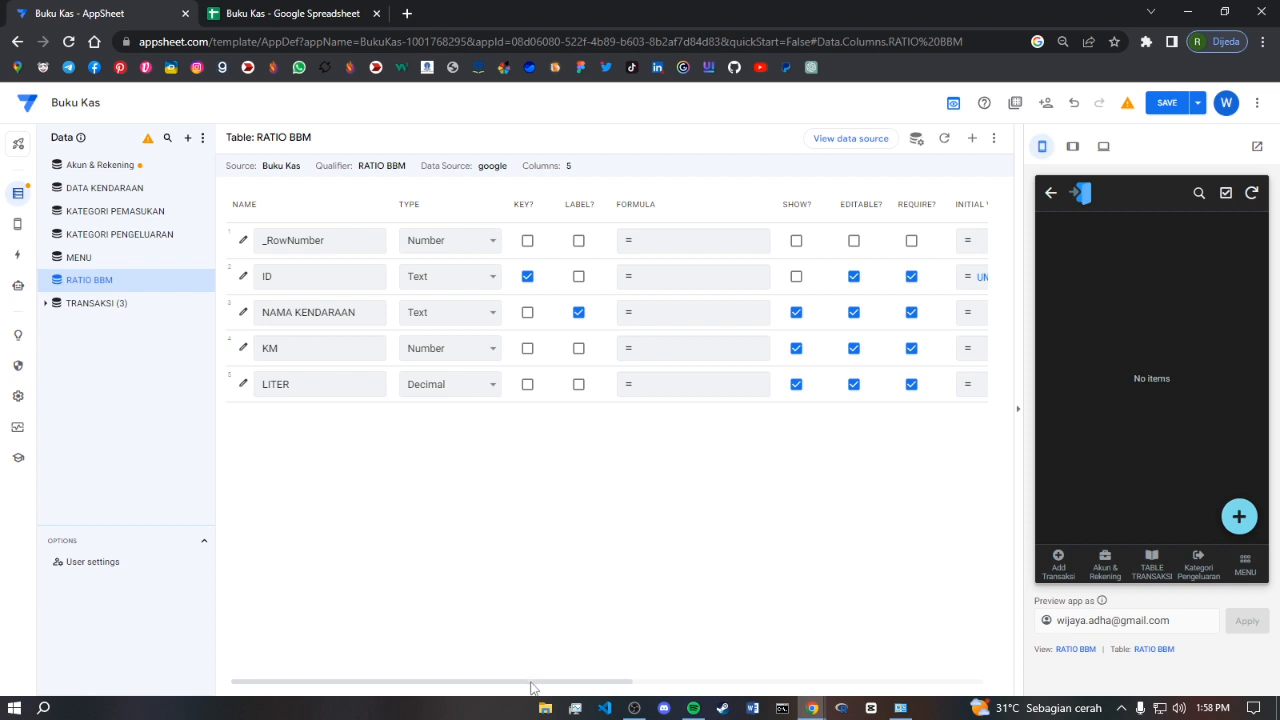
{"action": "left_click_drag", "start_coordinate": [533, 688], "coordinate": [883, 688]}
{"action": "left_click", "coordinate": [803, 276]}
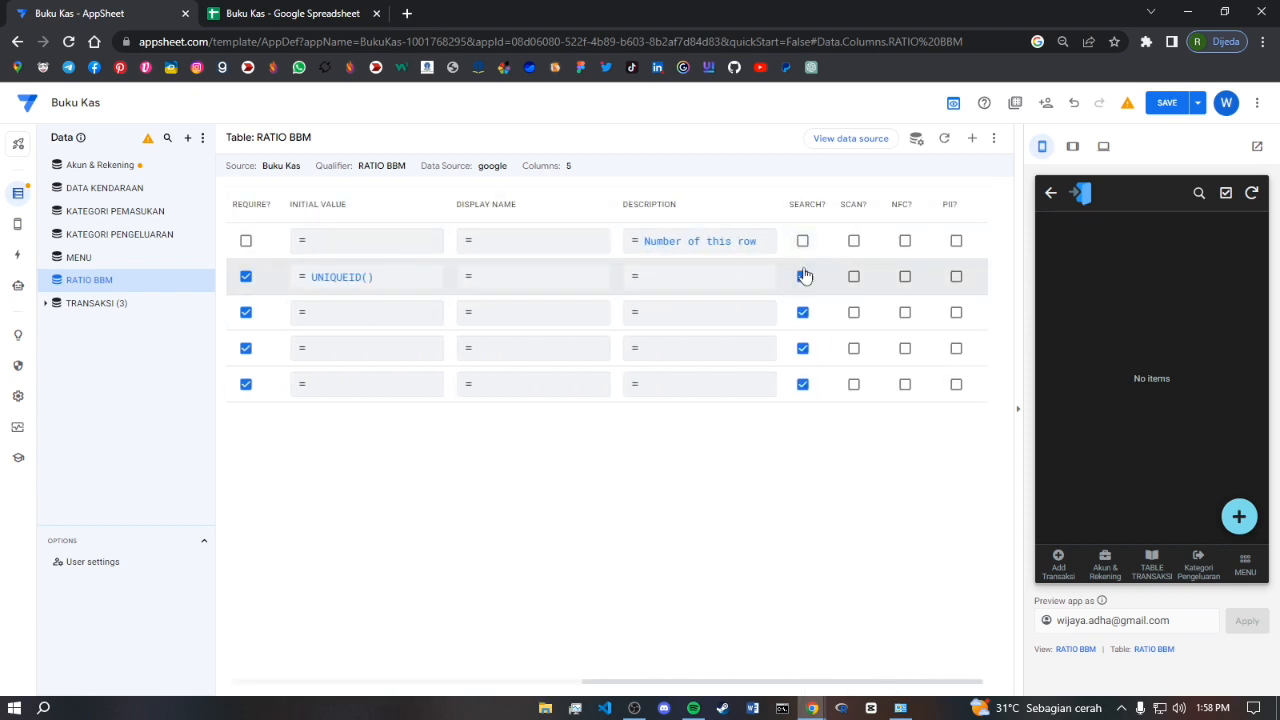
{"action": "left_click", "coordinate": [803, 276]}
{"action": "left_click_drag", "start_coordinate": [645, 686], "coordinate": [295, 682]}
{"action": "left_click", "coordinate": [1167, 104]}
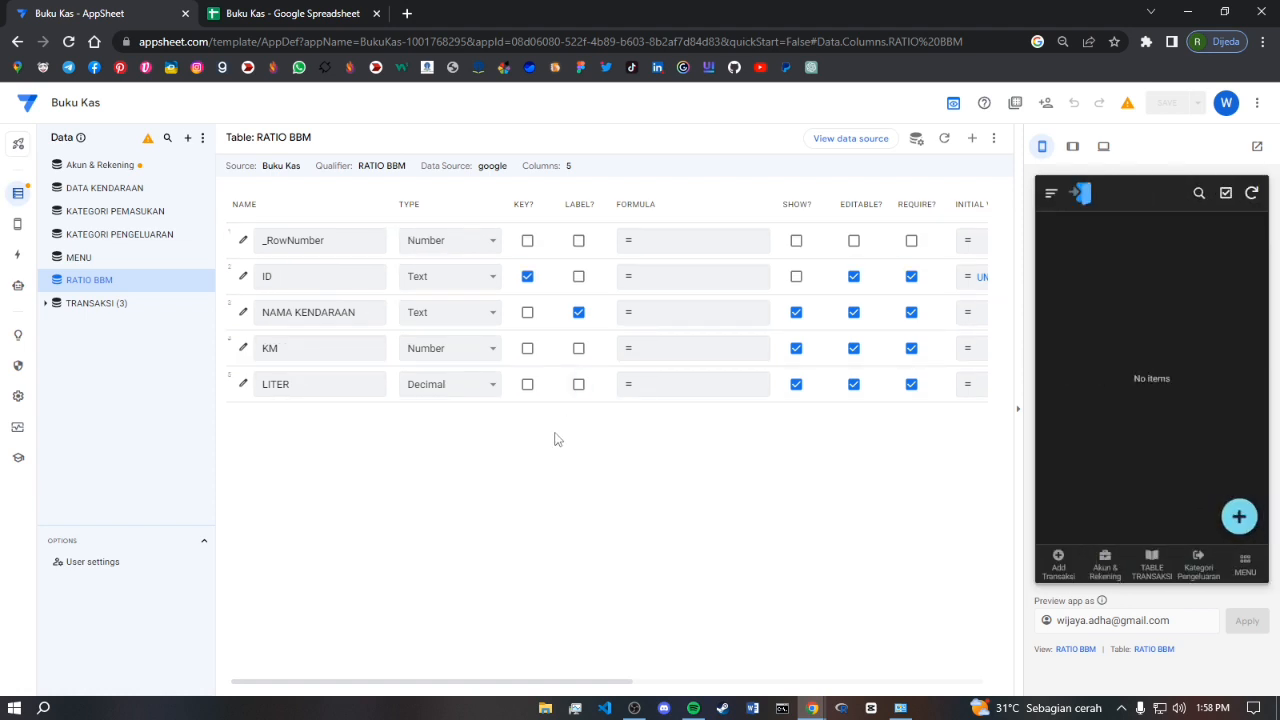
Check the RATIO BBM columns in the KAS FAMILY app and add a virtual column named SELISIH KM to RATIO BBM in Buku Kas
{"action": "key", "text": "alt+Tab"}
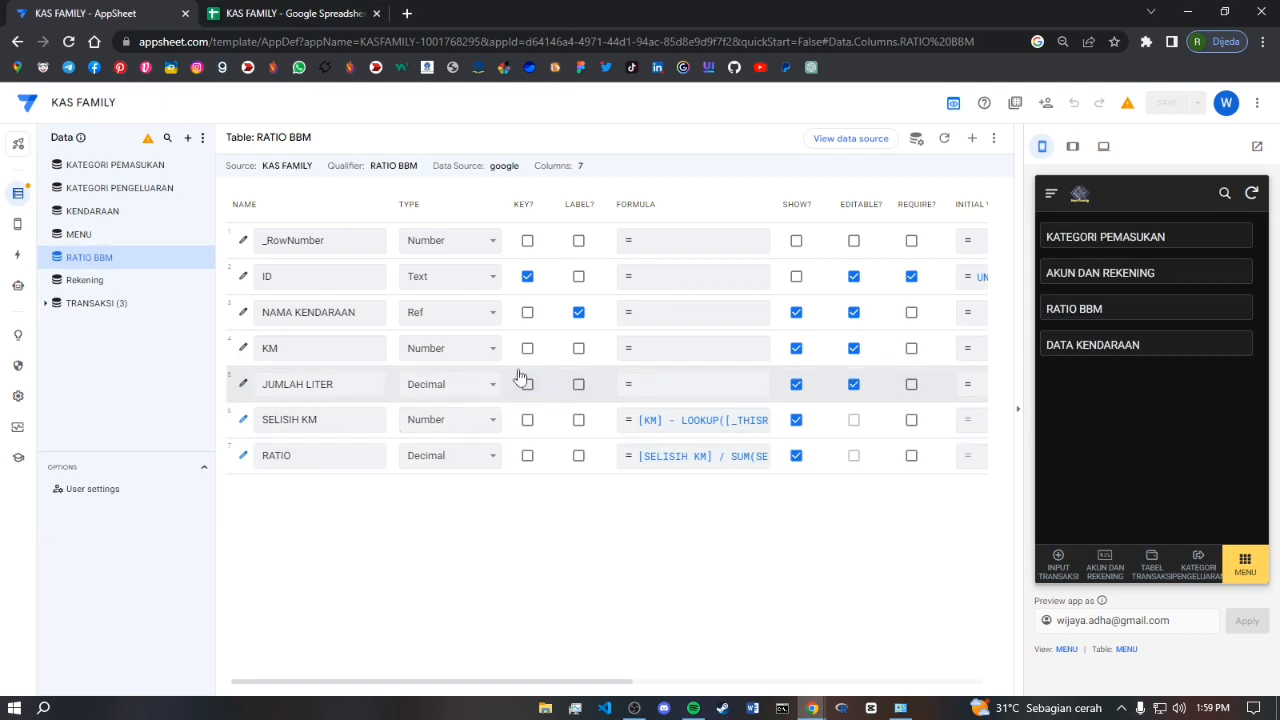
{"action": "key", "text": "alt+Tab"}
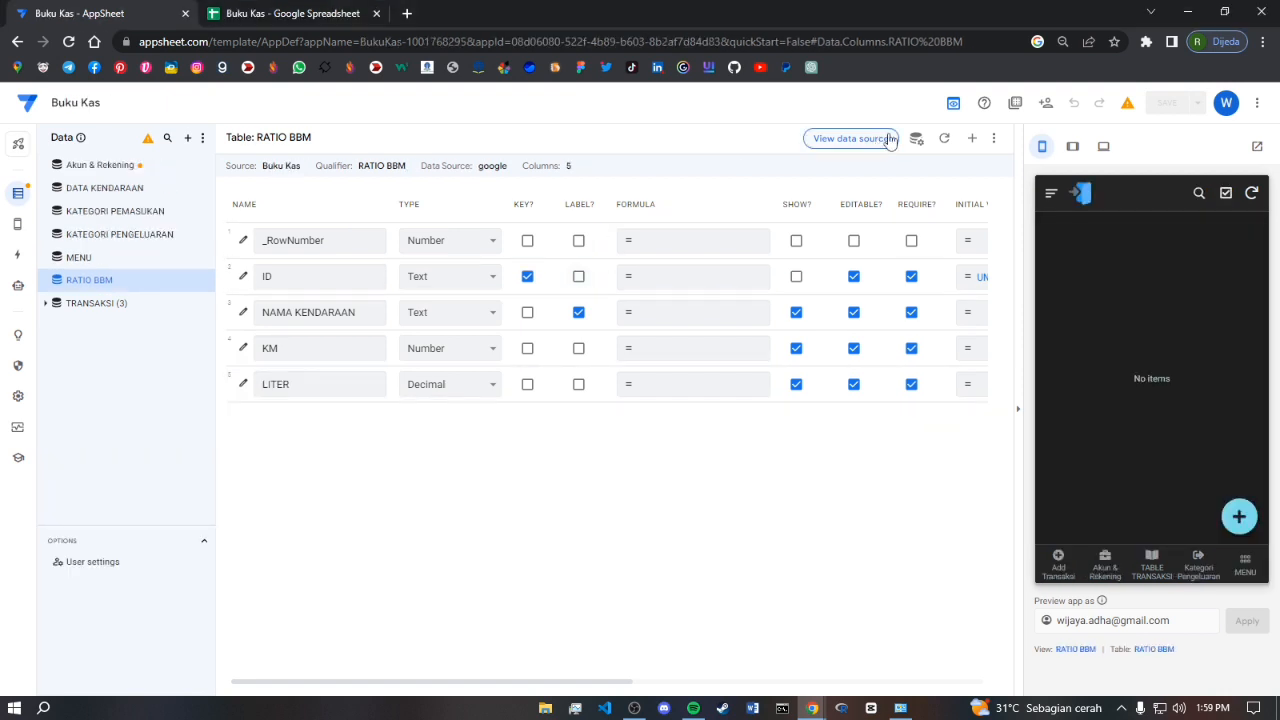
{"action": "left_click", "coordinate": [973, 140]}
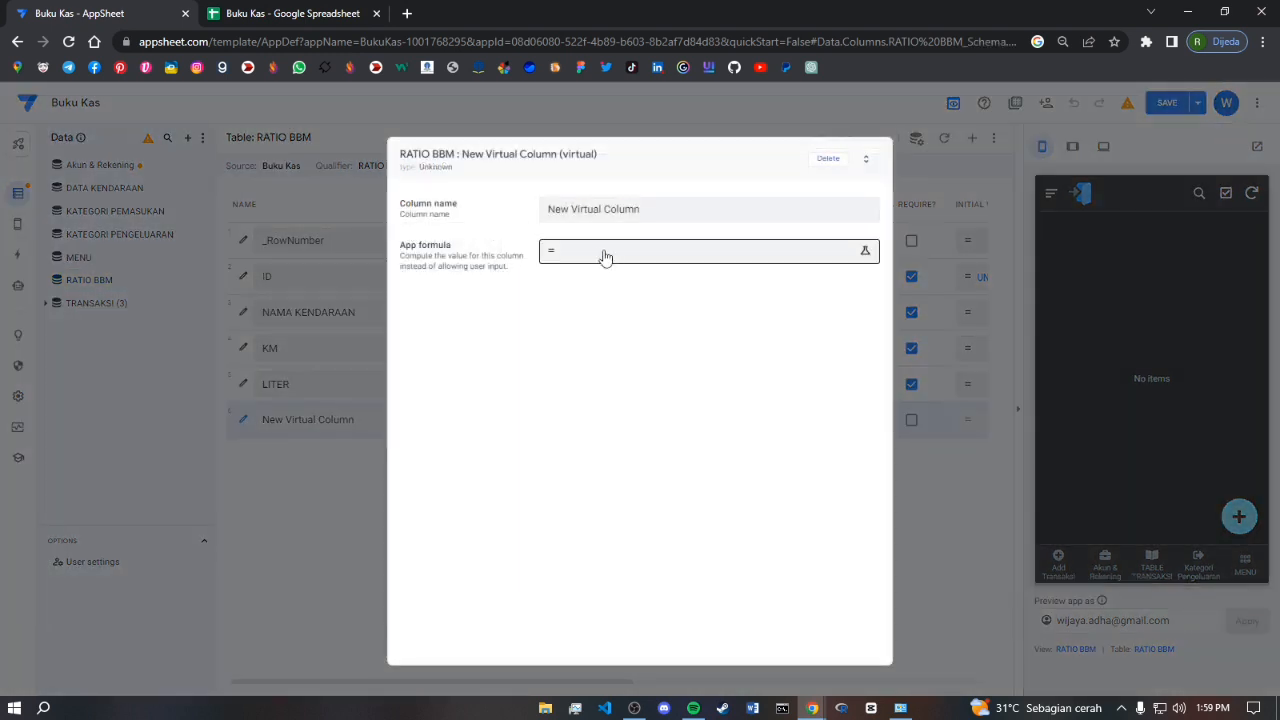
{"action": "left_click_drag", "start_coordinate": [674, 209], "coordinate": [510, 213]}
{"action": "type", "text": "SELISIH"}
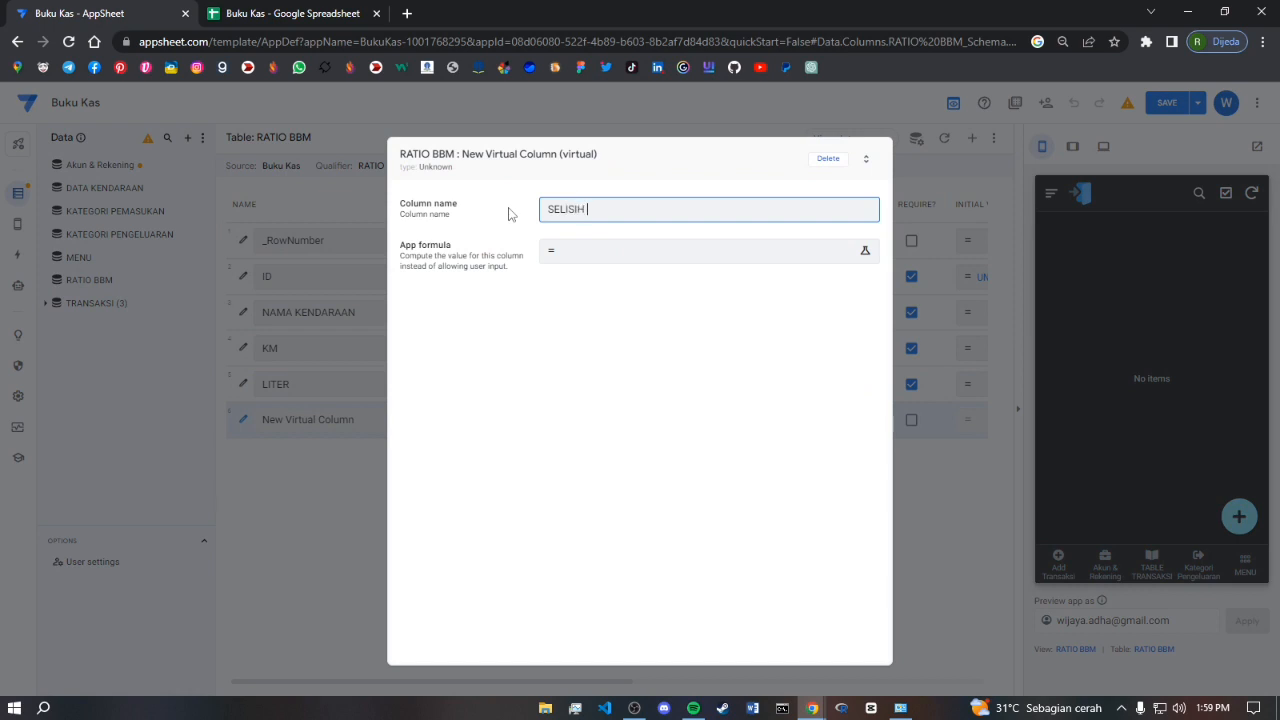
{"action": "type", "text": " KM"}
Open the new column's formula for editing and copy the SELISIH KM formula from the KAS FAMILY app's RATIO BBM table
{"action": "left_click", "coordinate": [548, 250]}
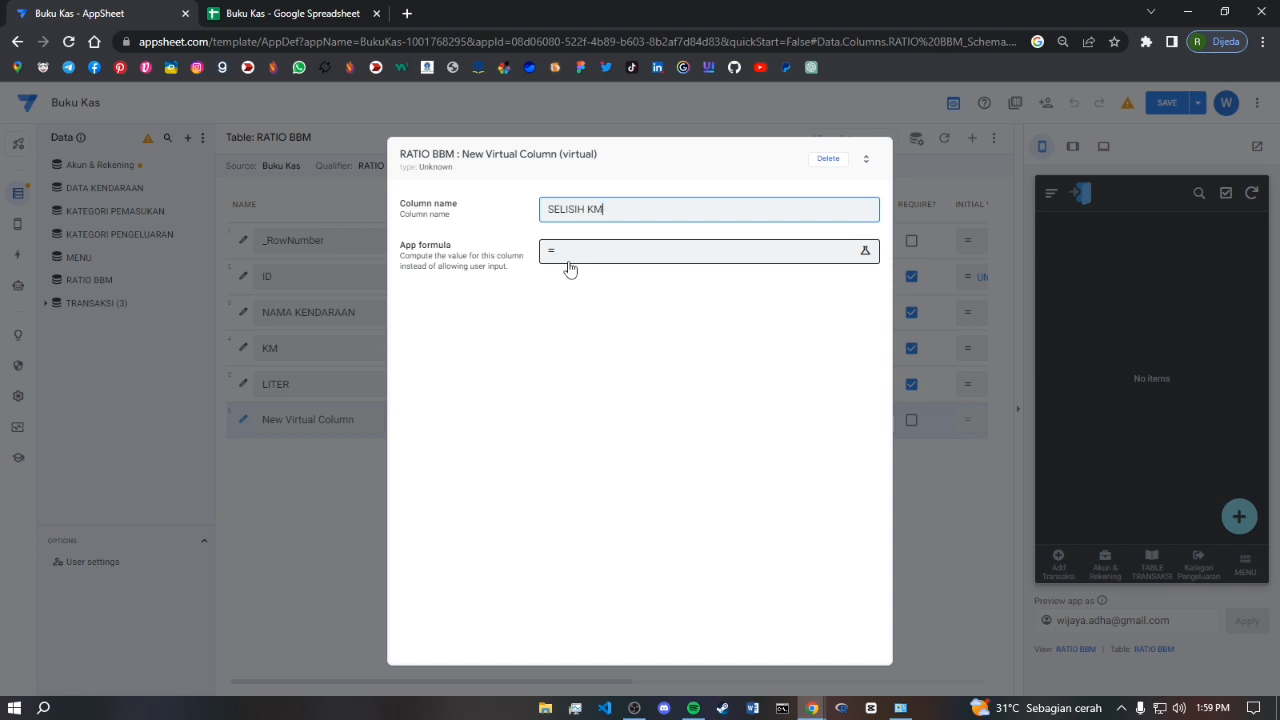
{"action": "left_click", "coordinate": [575, 262]}
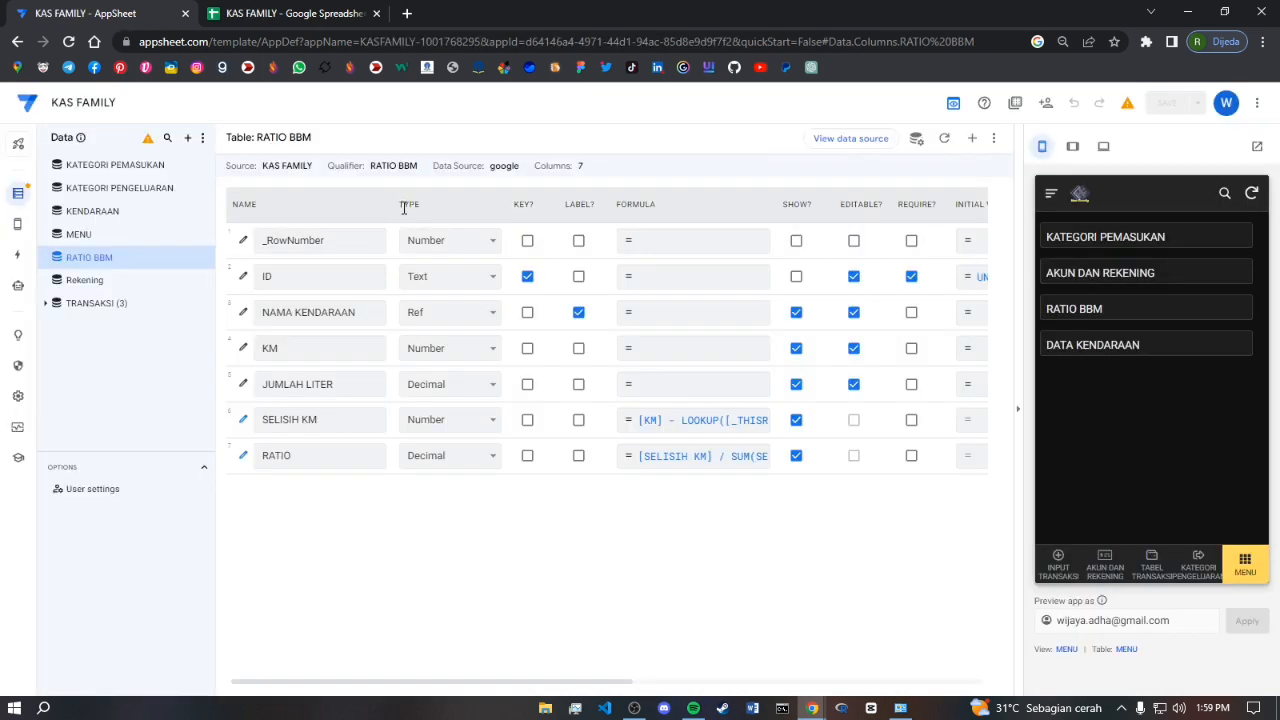
{"action": "left_click", "coordinate": [677, 420]}
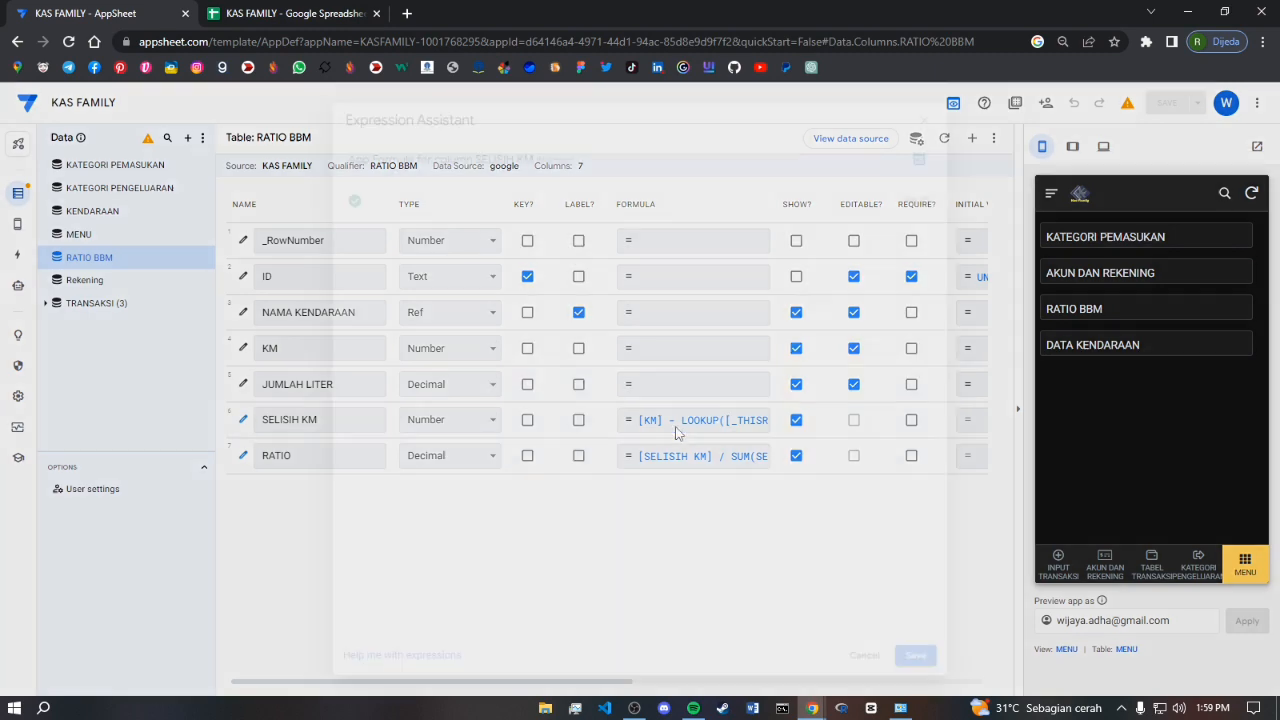
{"action": "left_click_drag", "start_coordinate": [810, 202], "coordinate": [360, 228]}
{"action": "key", "text": "ctrl+c"}
{"action": "key", "text": "alt+Tab"}
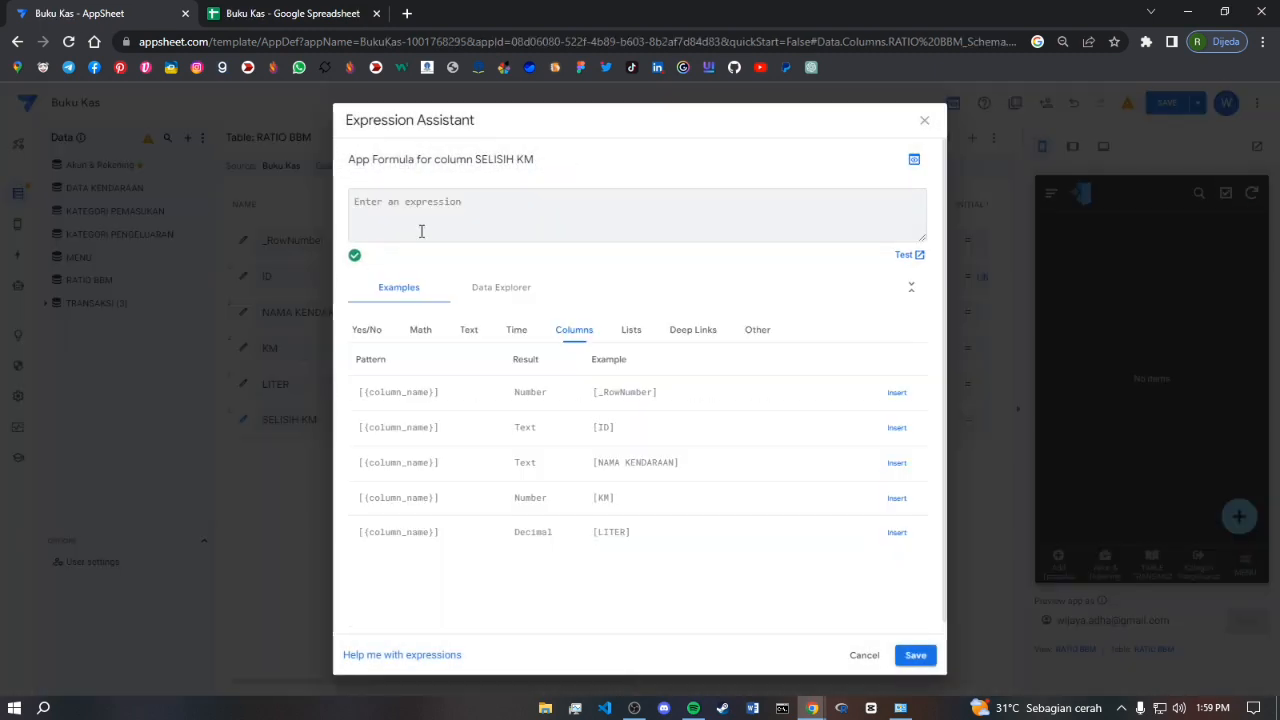
Paste the copied formula into SELISIH KM, change its lookup table to "DATA KENDARAAN", and save the column
{"action": "left_click", "coordinate": [426, 229]}
{"action": "key", "text": "ctrl+v"}
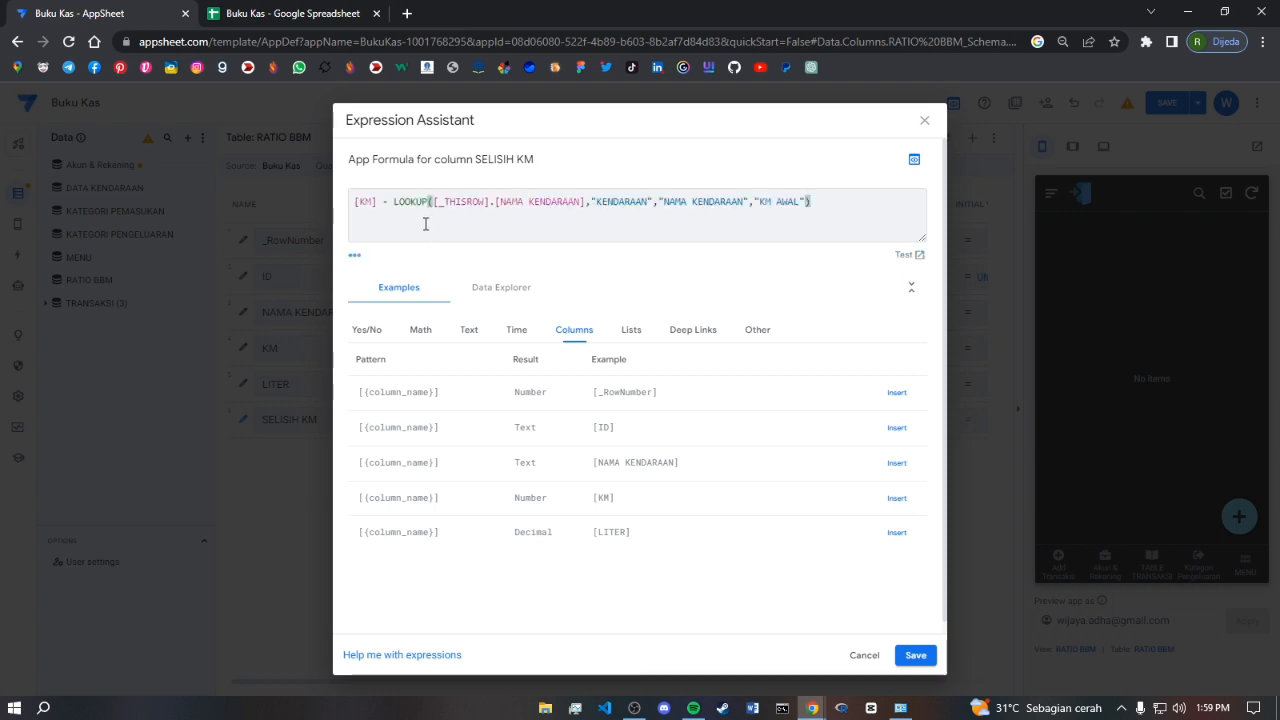
{"action": "left_click", "coordinate": [598, 203]}
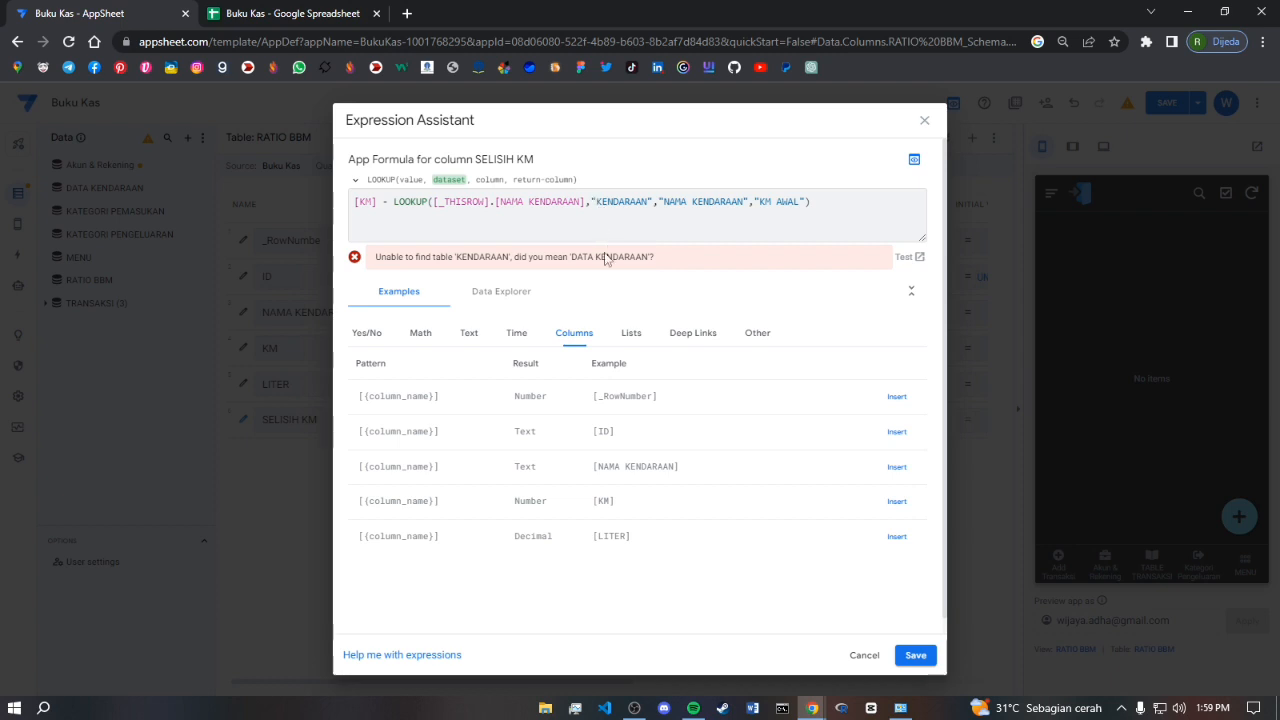
{"action": "type", "text": "DATA"}
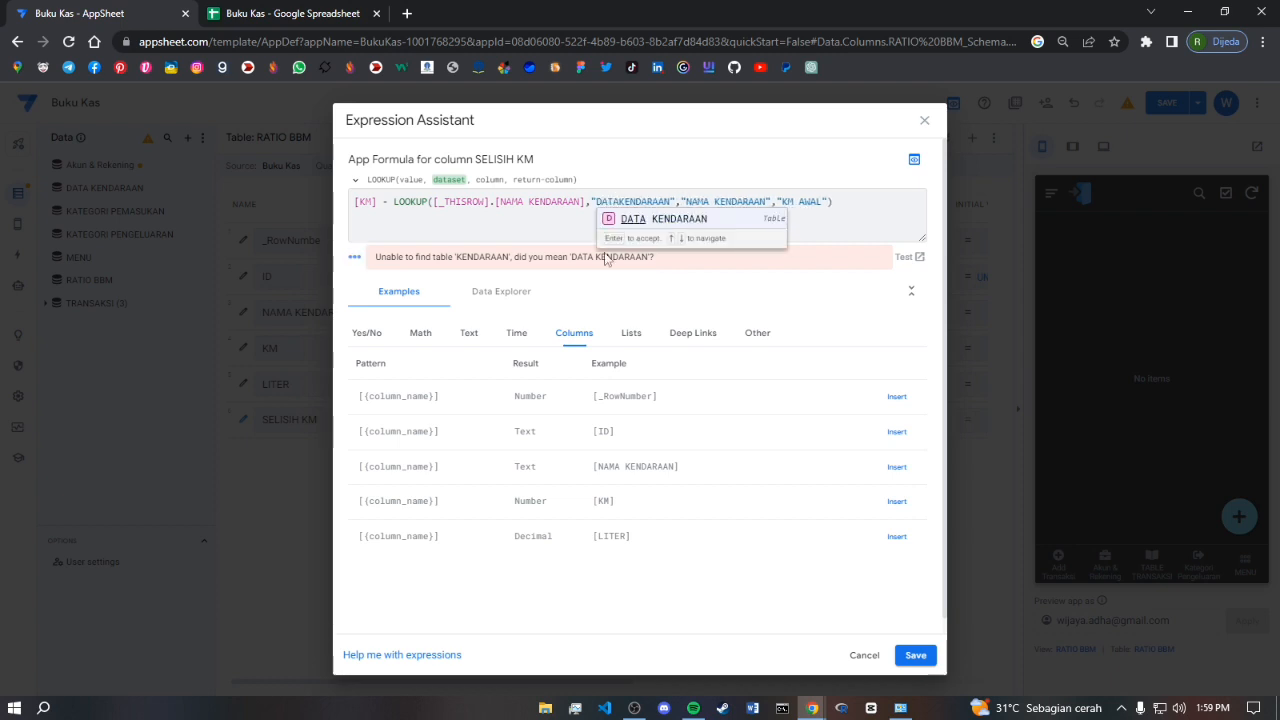
{"action": "key", "text": "Return"}
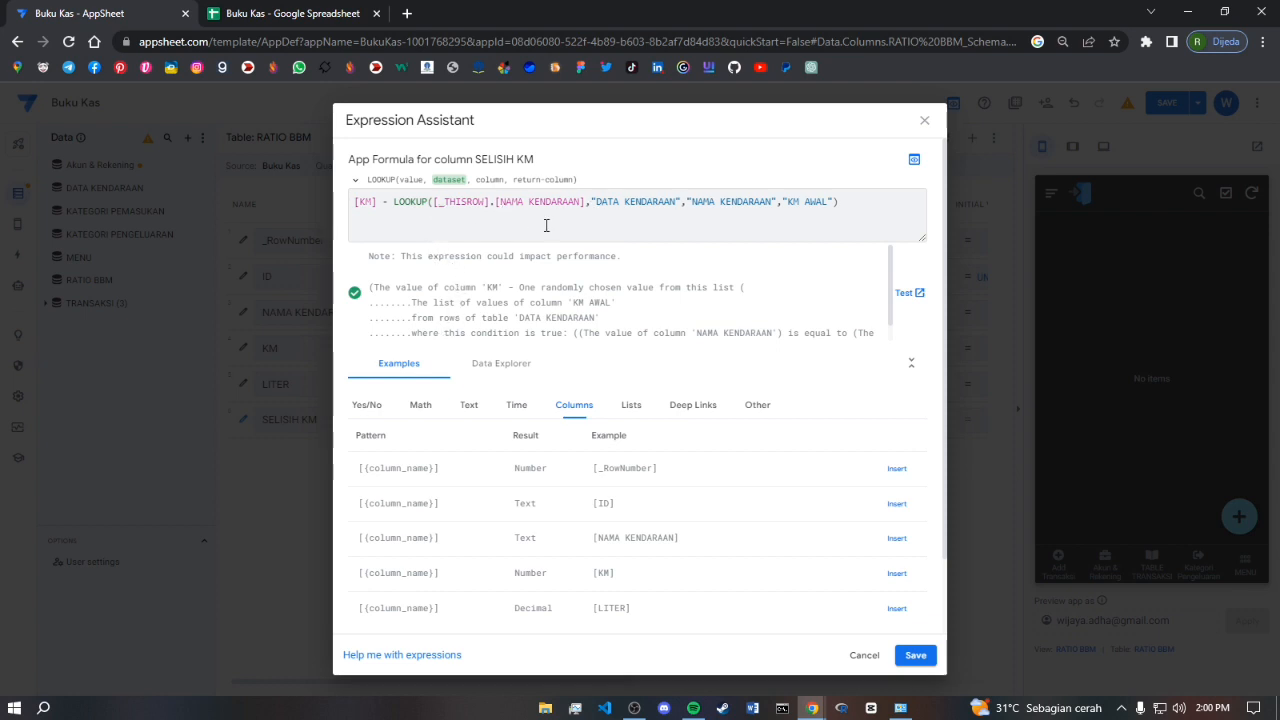
{"action": "left_click", "coordinate": [913, 658]}
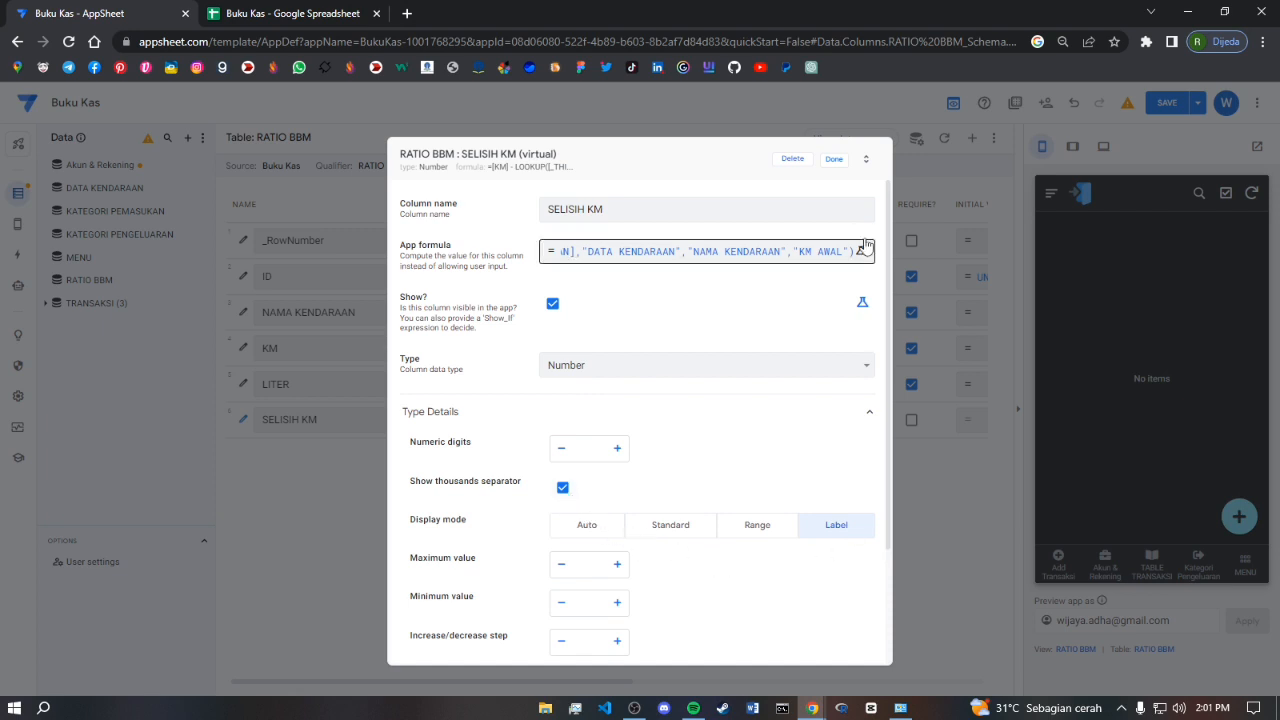
{"action": "left_click", "coordinate": [838, 162]}
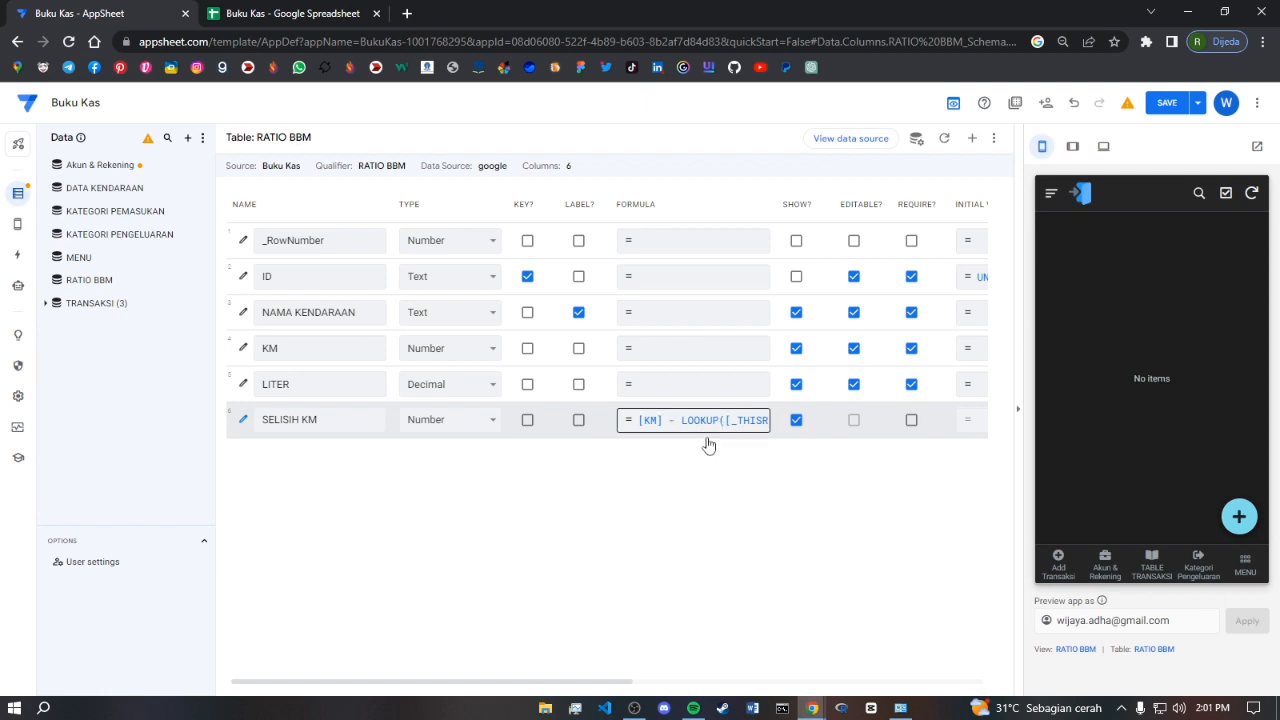
Change the NAMA KENDARAAN column of the RATIO BBM table to type Ref with DATA KENDARAAN as its source table
{"action": "left_click", "coordinate": [243, 312]}
{"action": "left_click", "coordinate": [574, 316]}
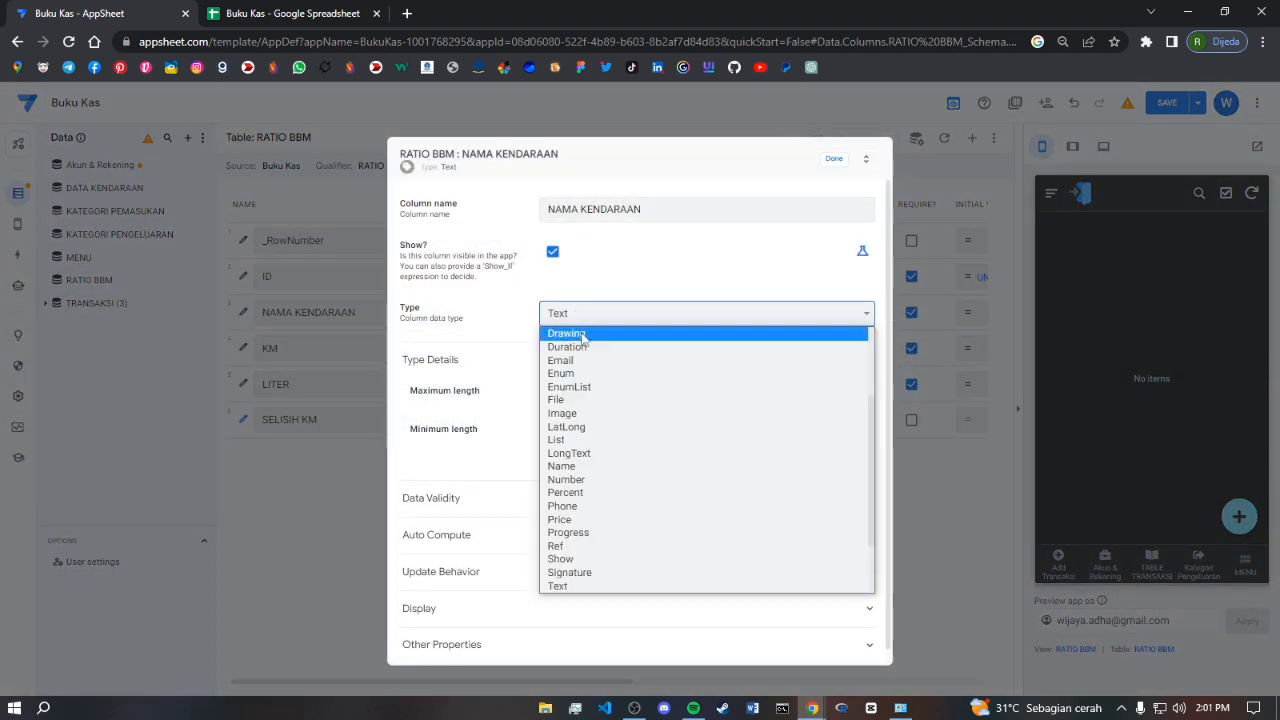
{"action": "key", "text": "r"}
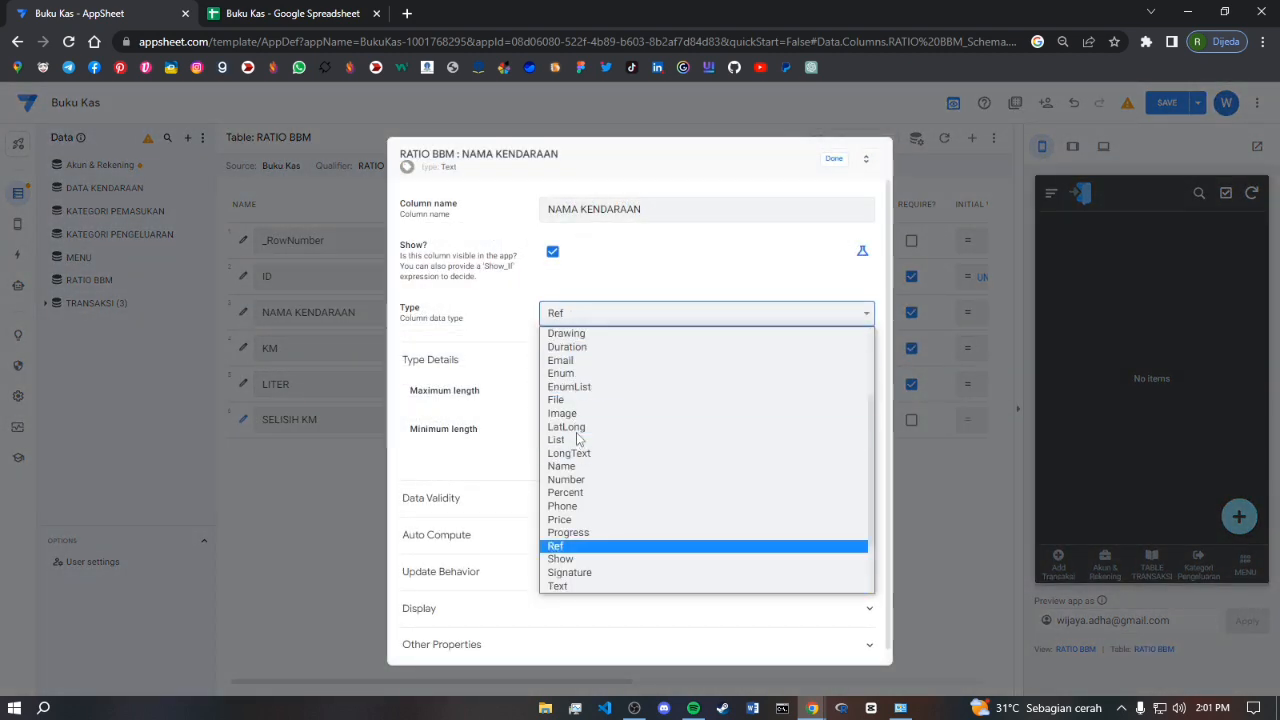
{"action": "key", "text": "Up"}
{"action": "key", "text": "Down"}
{"action": "key", "text": "Return"}
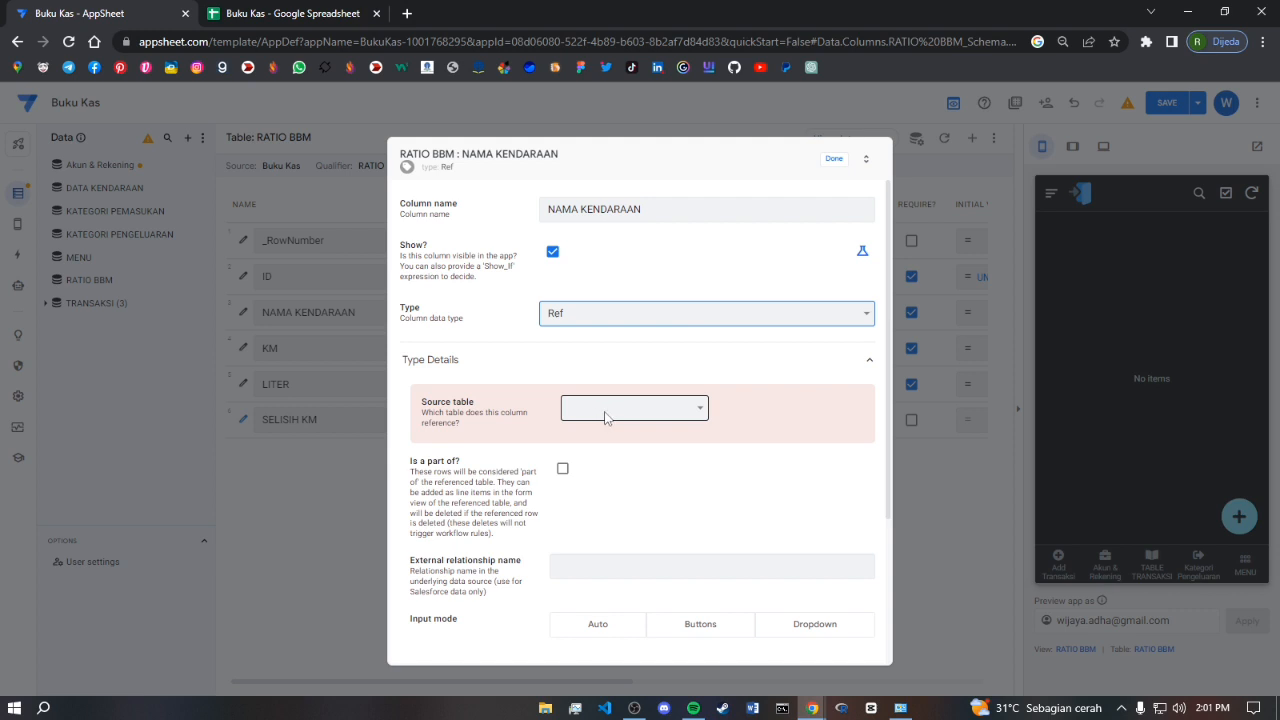
{"action": "left_click", "coordinate": [605, 412]}
{"action": "left_click", "coordinate": [605, 455]}
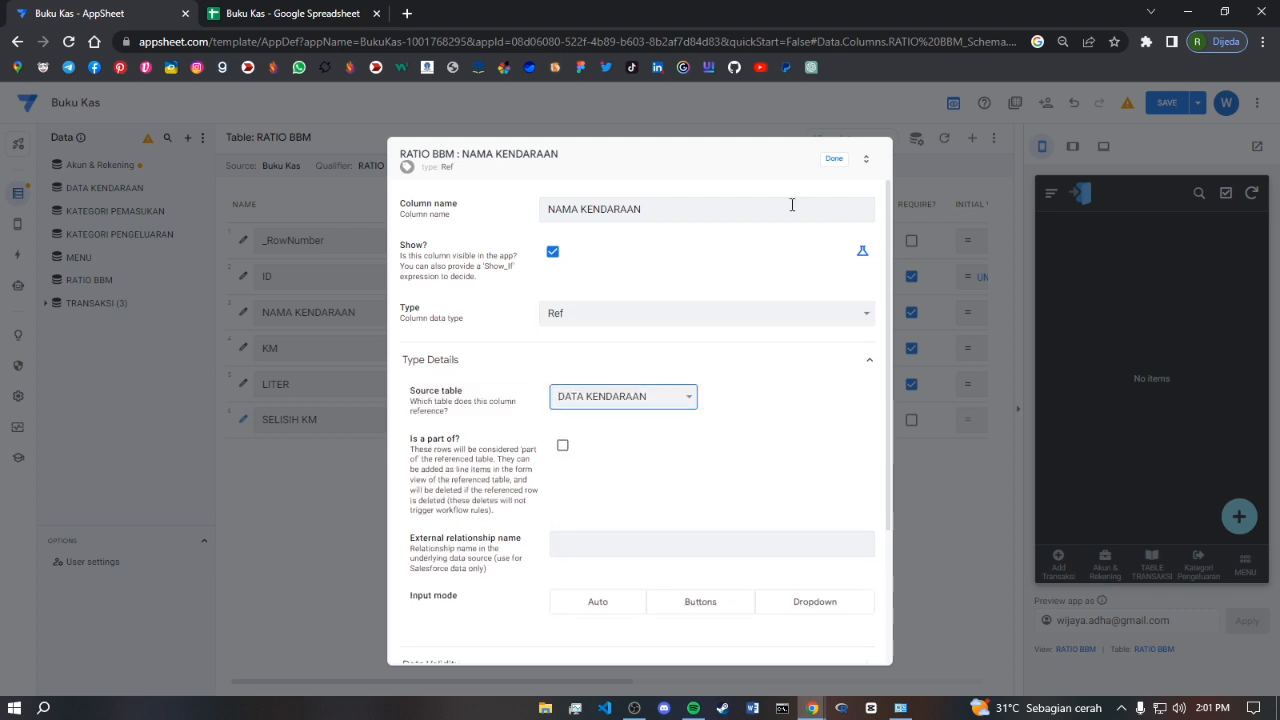
{"action": "left_click", "coordinate": [833, 160]}
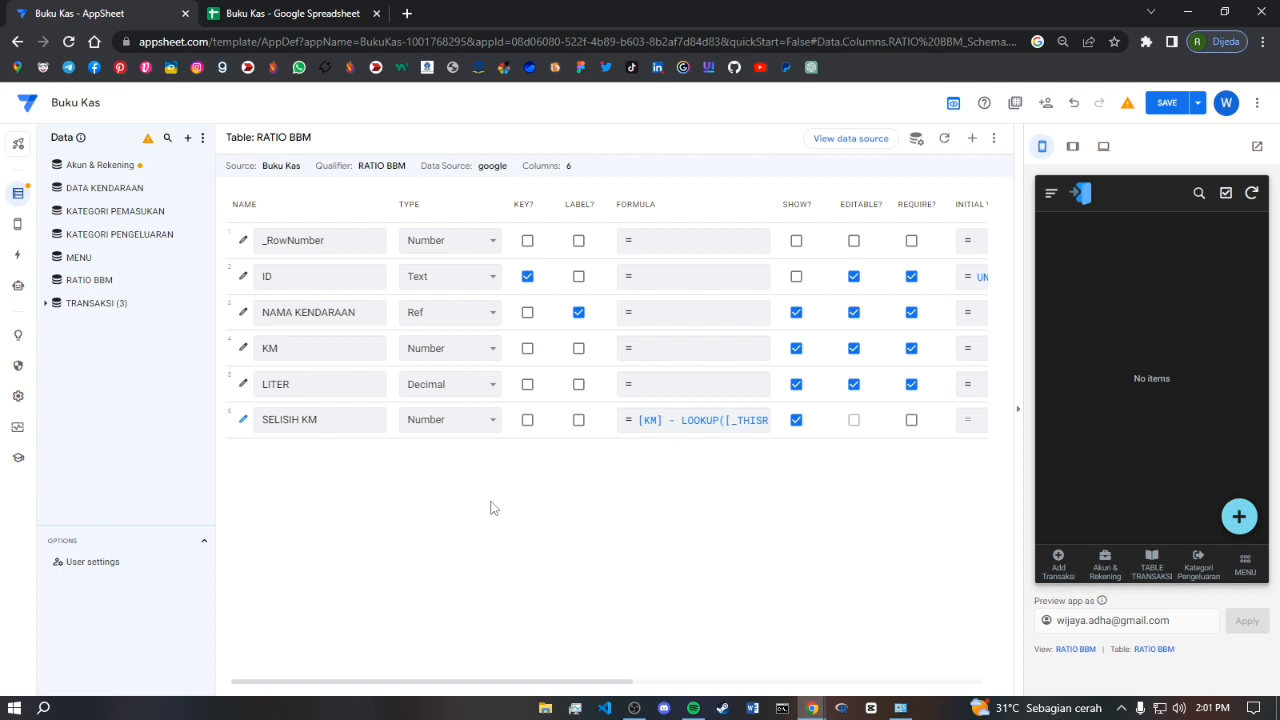
Add a virtual column named RATIO BBM to the RATIO BBM table
{"action": "left_click", "coordinate": [971, 140]}
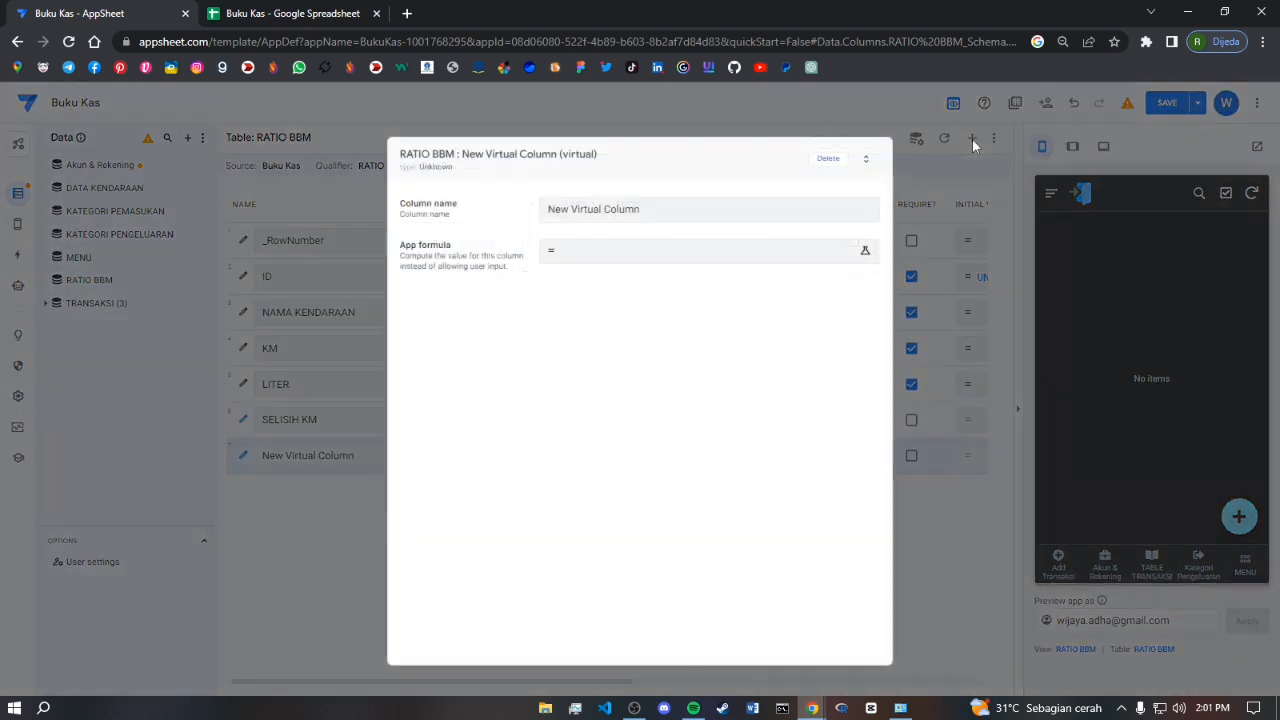
{"action": "left_click_drag", "start_coordinate": [669, 209], "coordinate": [523, 196]}
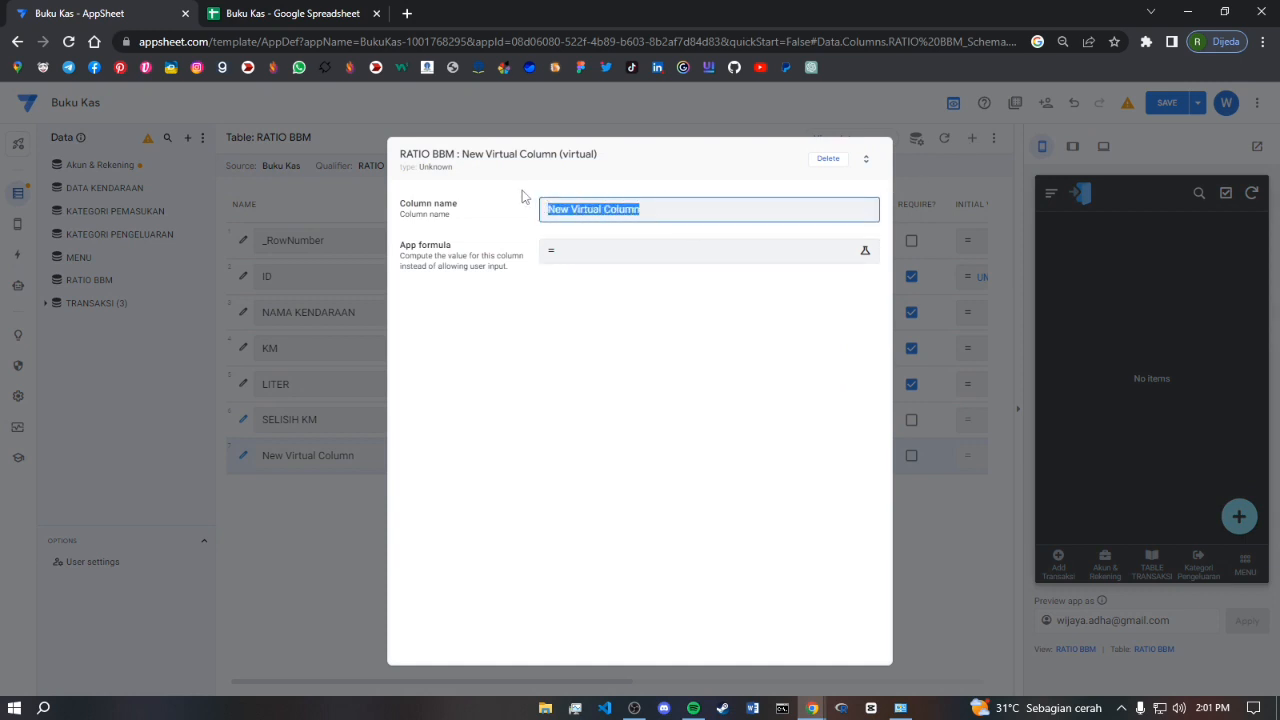
{"action": "type", "text": "RATIO BBM"}
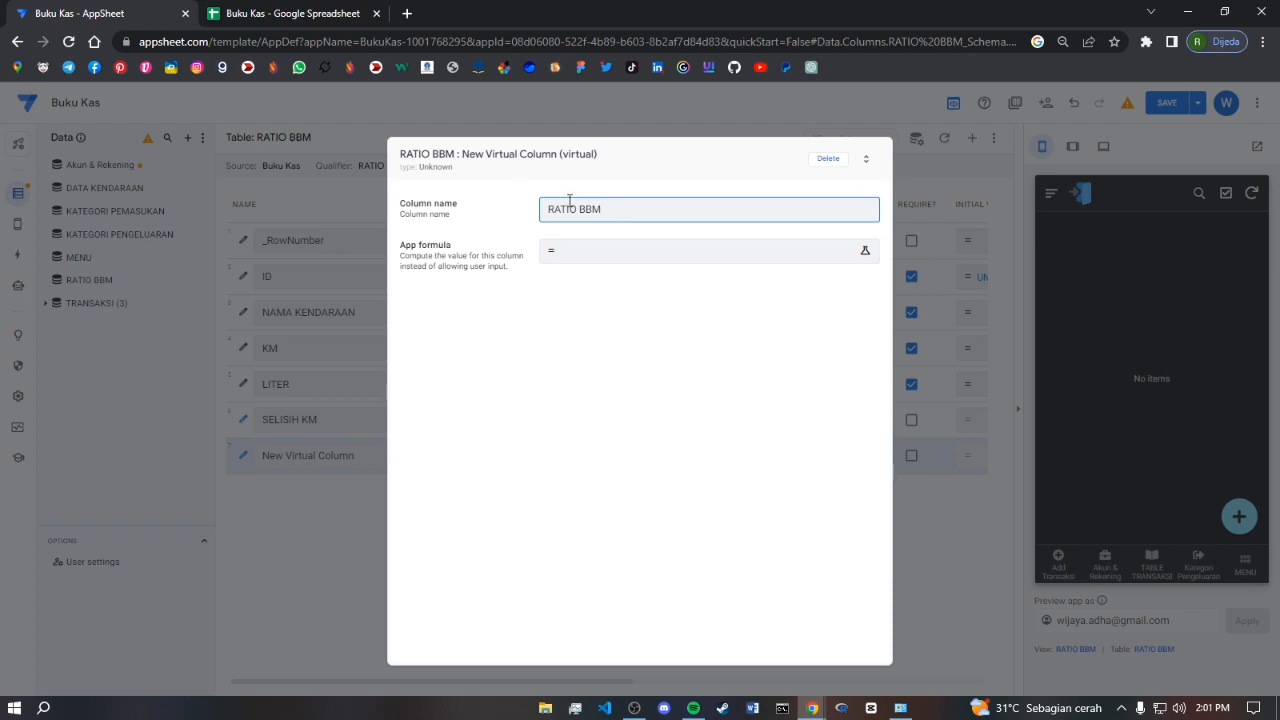
Open the new column's formula for editing and copy the RATIO formula from the KAS FAMILY app's RATIO BBM table
{"action": "left_click", "coordinate": [637, 258]}
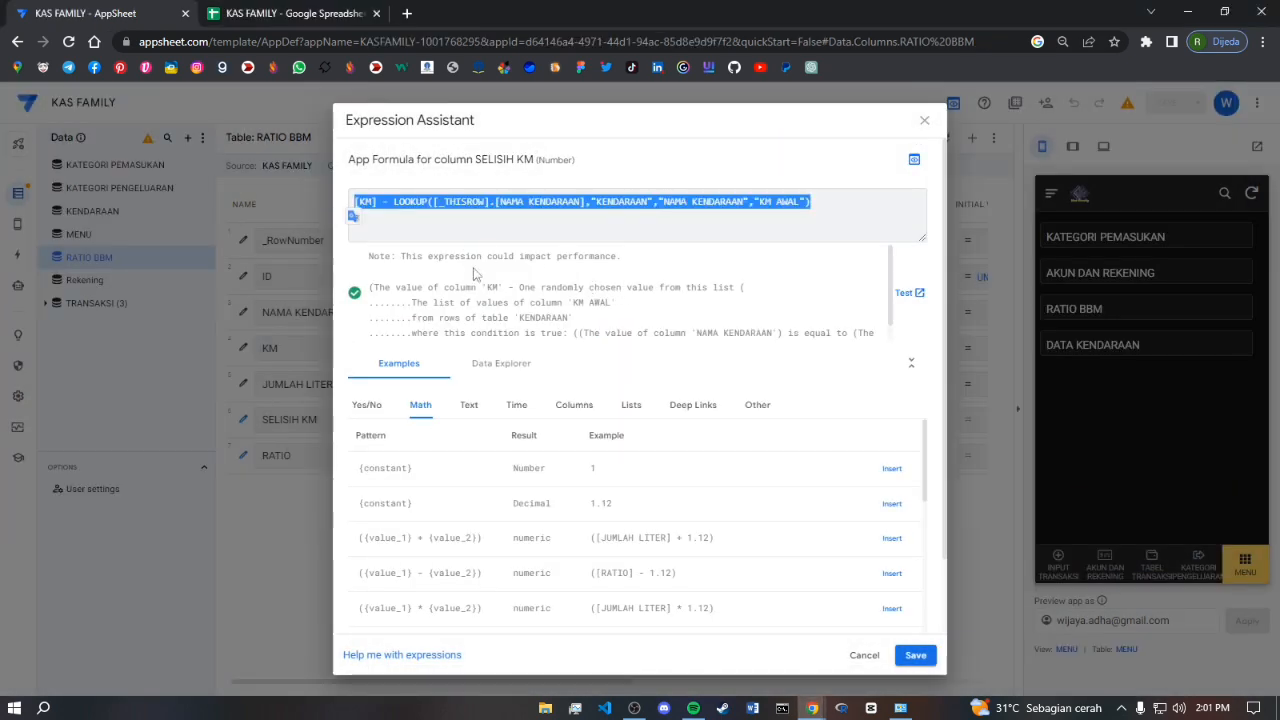
{"action": "left_click", "coordinate": [922, 121]}
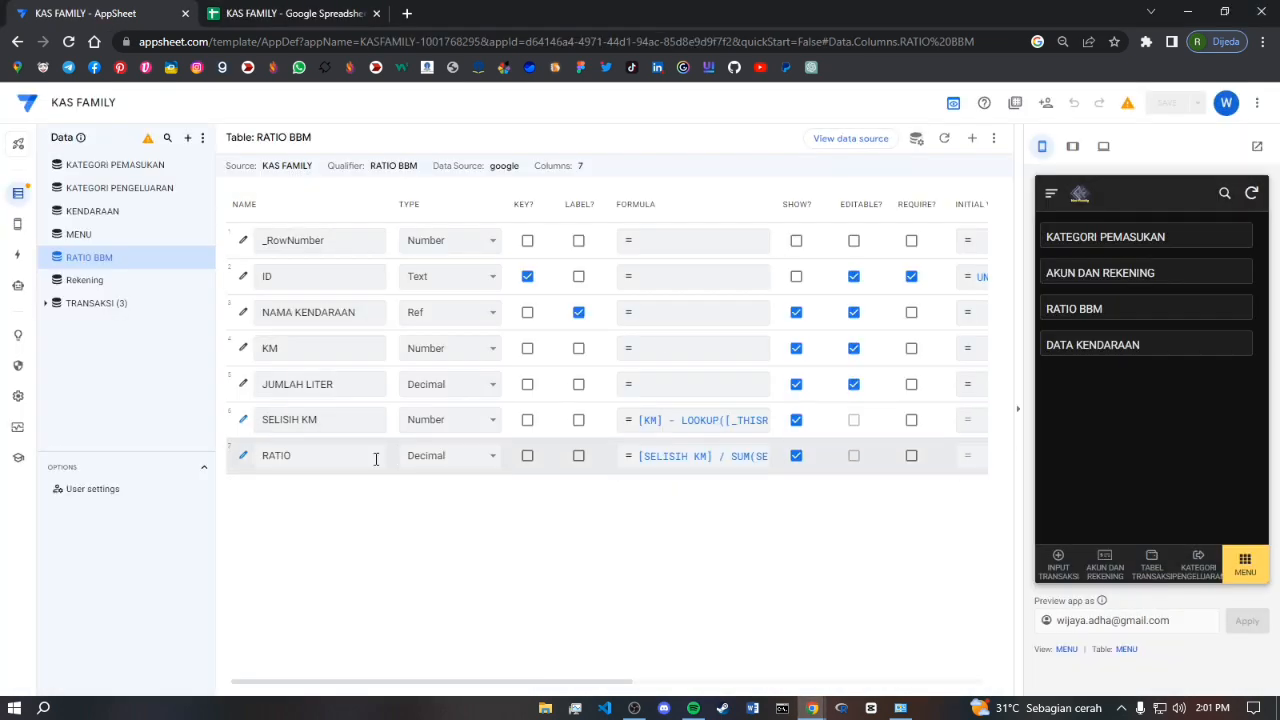
{"action": "left_click", "coordinate": [643, 452]}
{"action": "triple_click", "coordinate": [460, 200]}
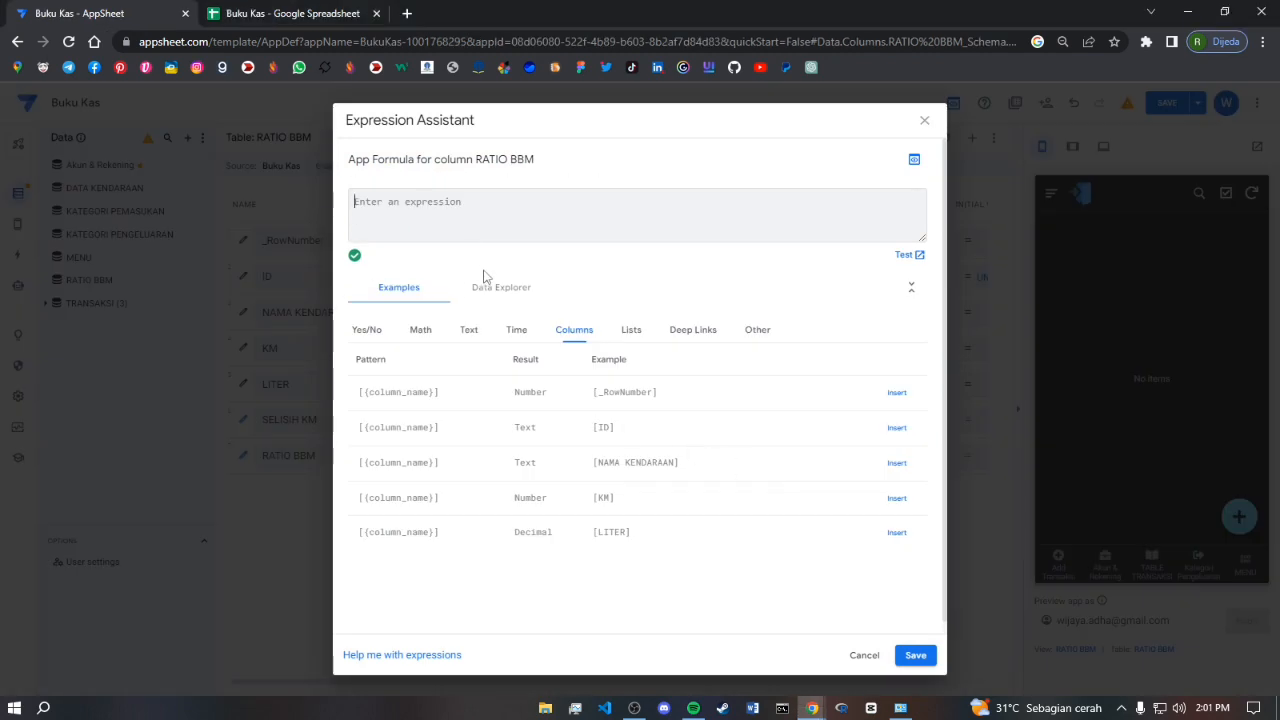
Paste the copied ratio formula into the RATIO BBM virtual column in Buku Kas, and save the column and the app
{"action": "type", "text": "[SELISIH KM] / SUM(SELECT(RATIO BBM[JUMLAH LITER],and([NAMA KENDARAAN]=[_THISROW].[NAMA KENDARAAN],[_rownumber]<=[_thisrow].[_rownumber])))"}
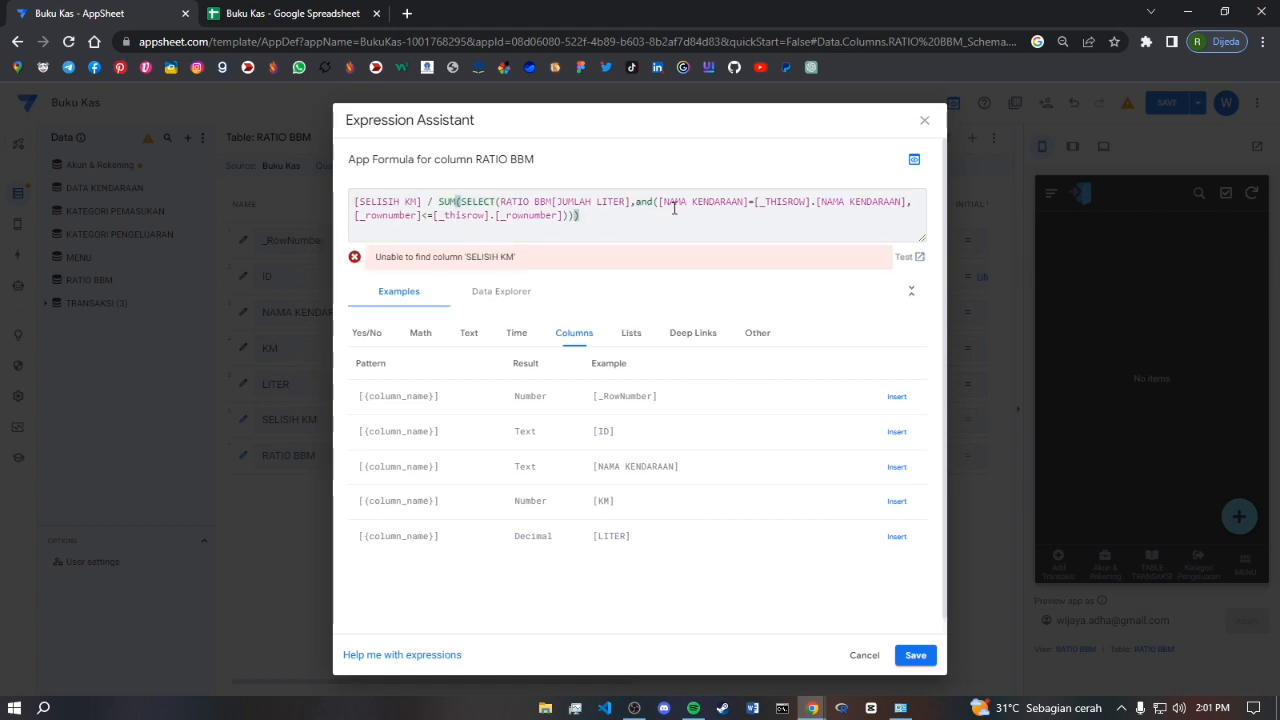
{"action": "left_click", "coordinate": [916, 655]}
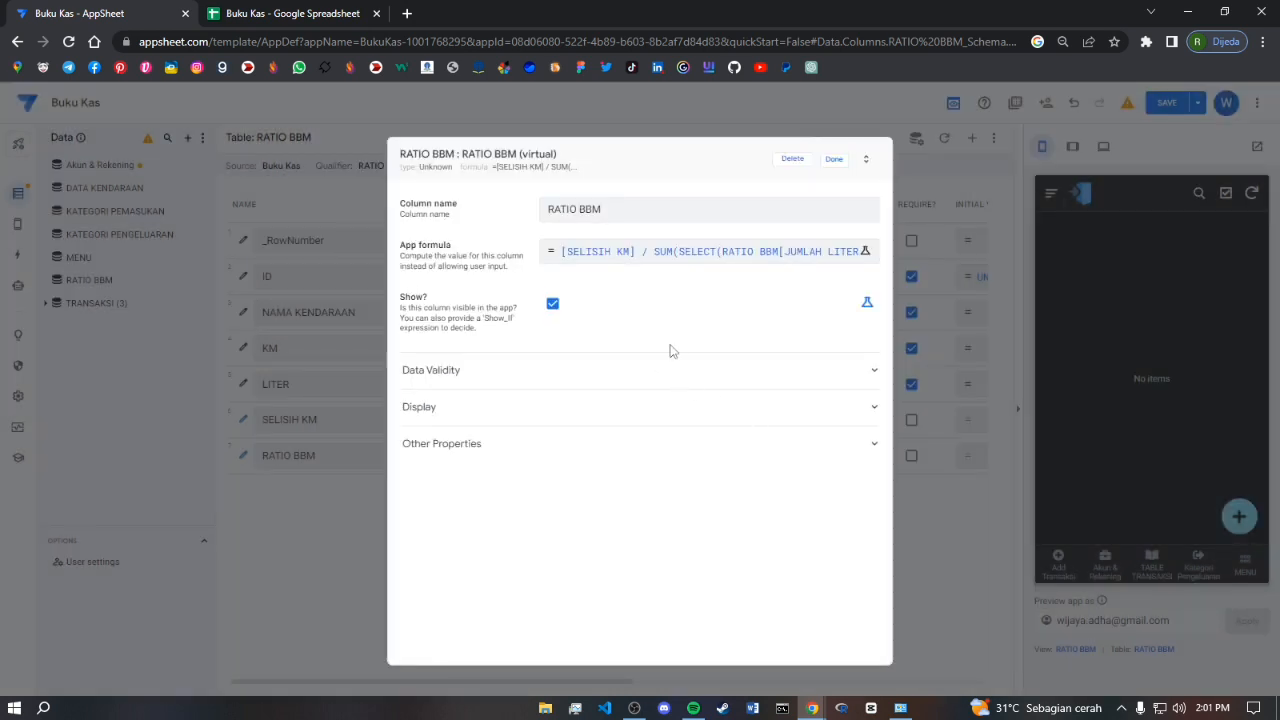
{"action": "left_click", "coordinate": [834, 160]}
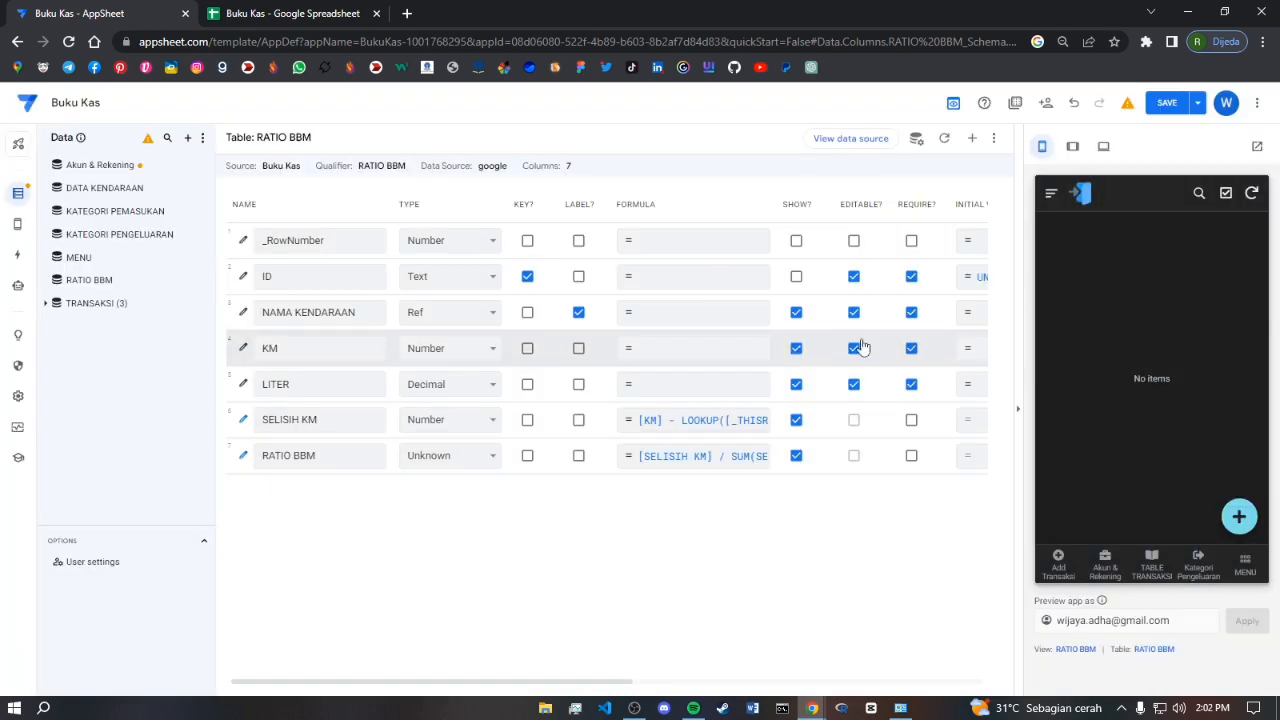
{"action": "left_click", "coordinate": [1160, 103]}
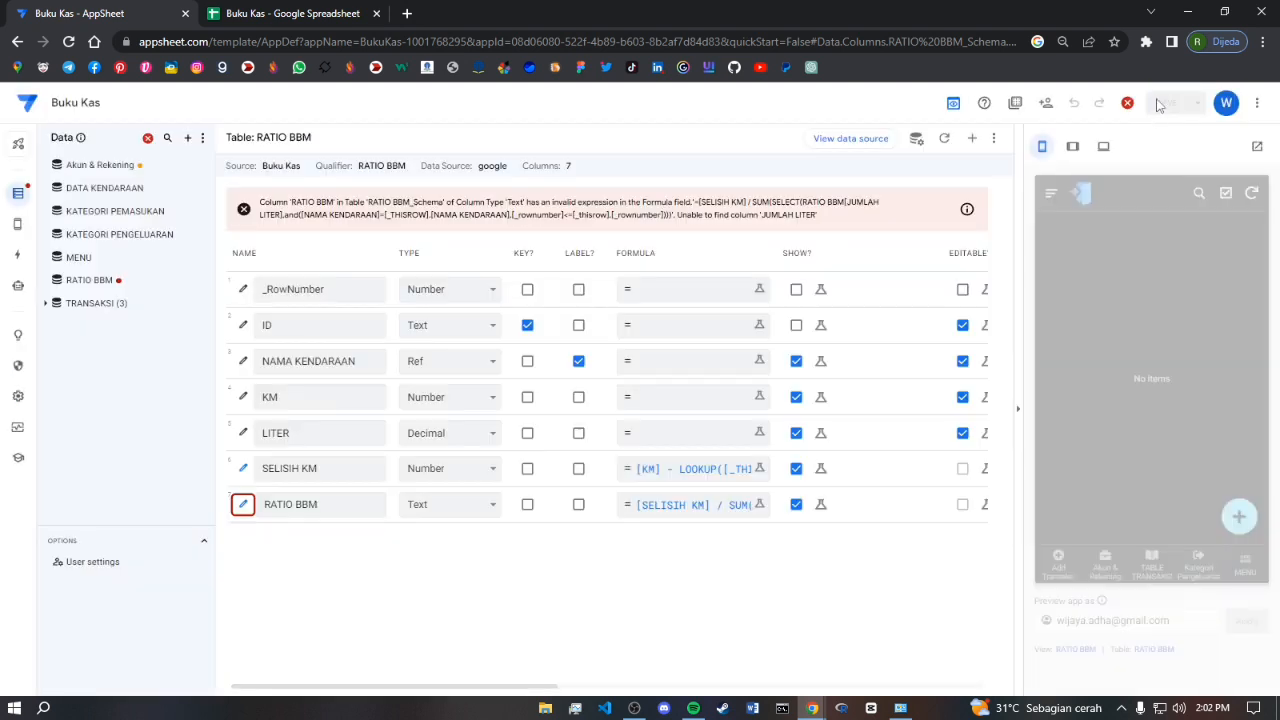
Change the JUMLAH LITER reference in the RATIO BBM column's formula to LITER, and save the formula and the app
{"action": "left_click", "coordinate": [679, 508]}
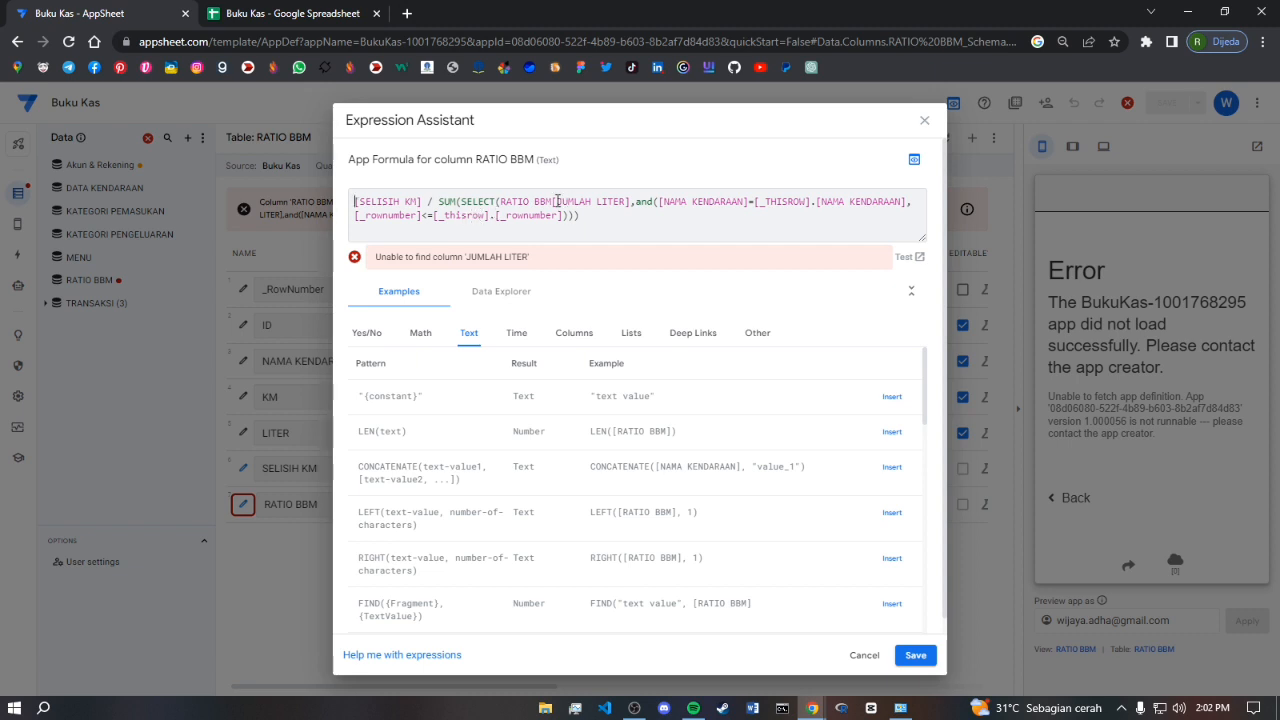
{"action": "left_click_drag", "start_coordinate": [557, 201], "coordinate": [589, 201]}
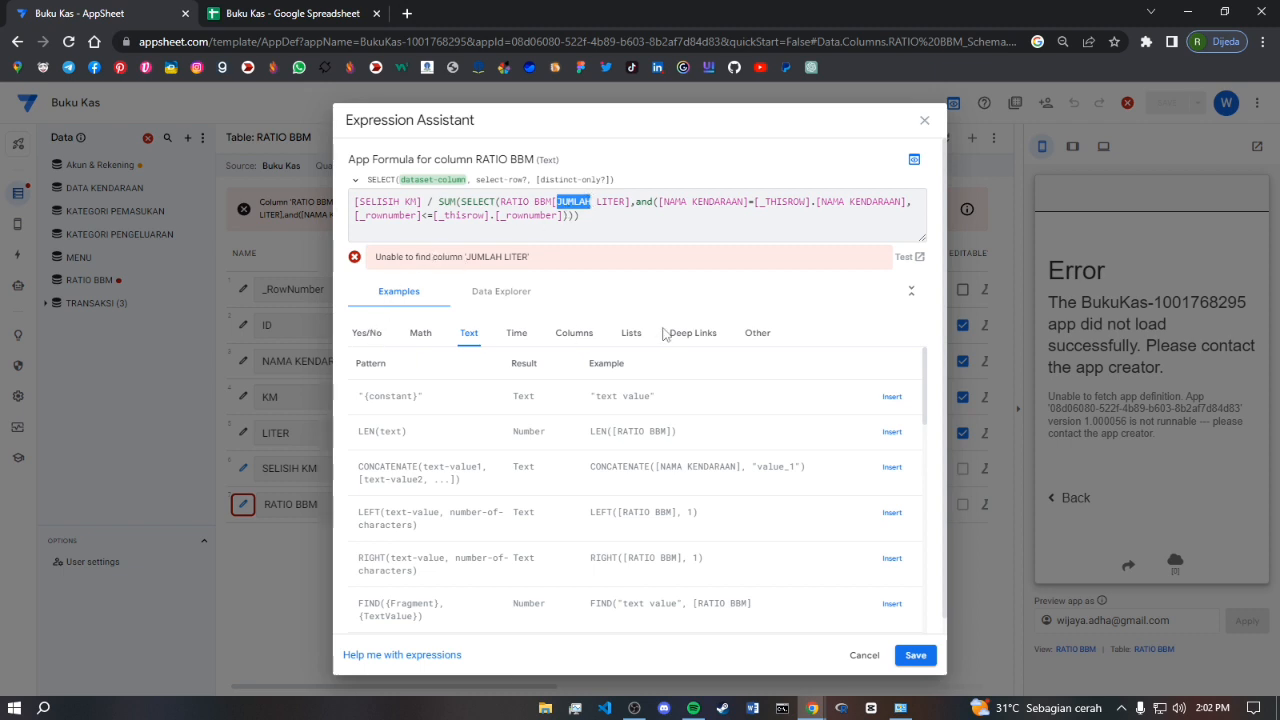
{"action": "key", "text": "BackSpace"}
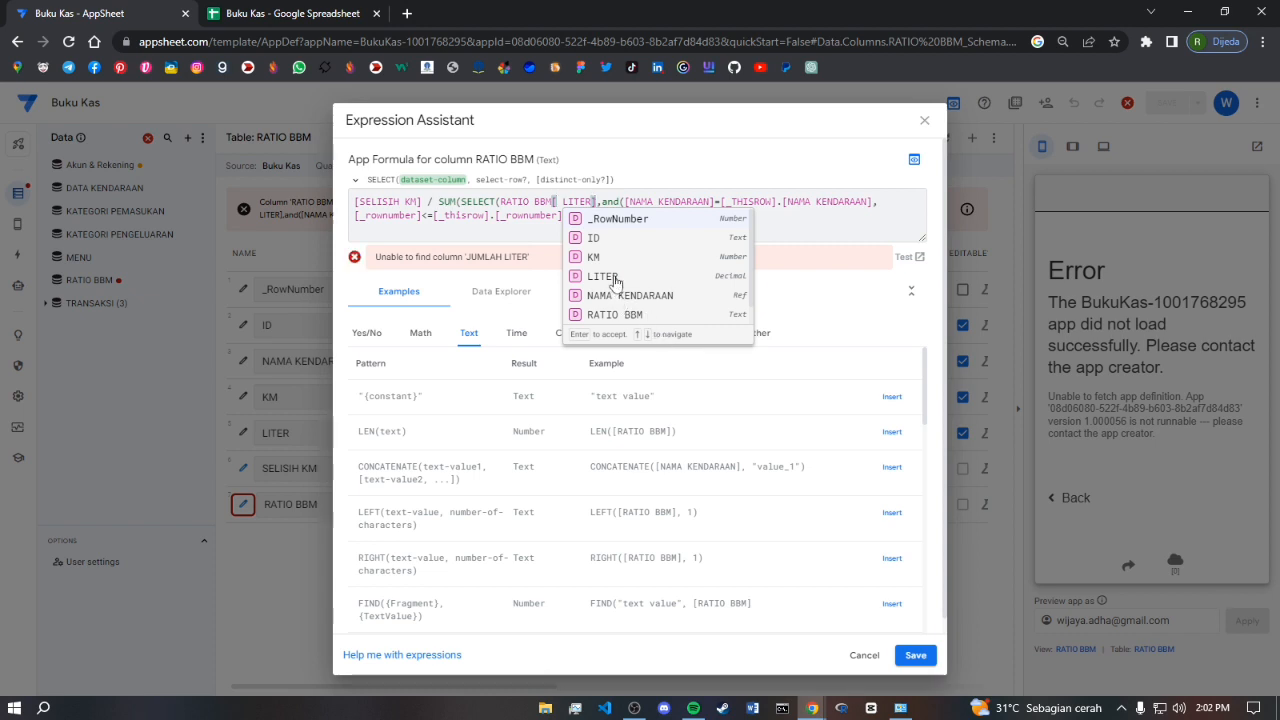
{"action": "left_click", "coordinate": [563, 201]}
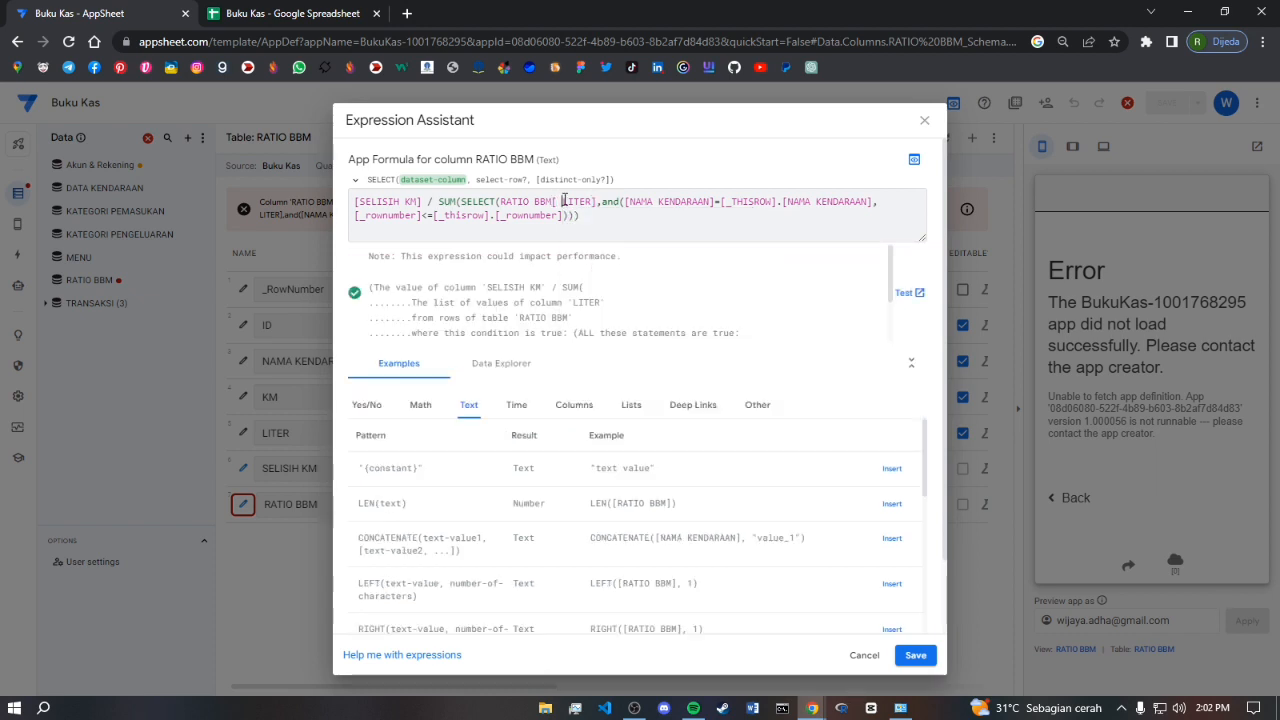
{"action": "key", "text": "BackSpace"}
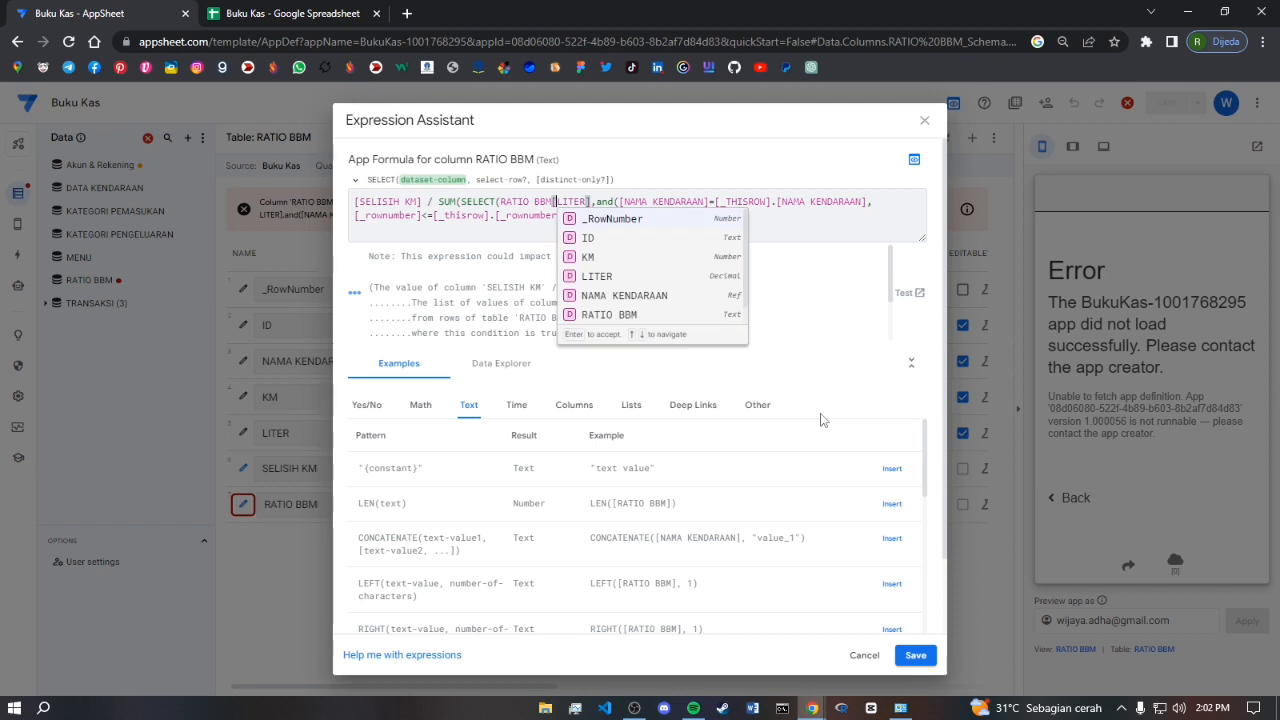
{"action": "left_click", "coordinate": [836, 236]}
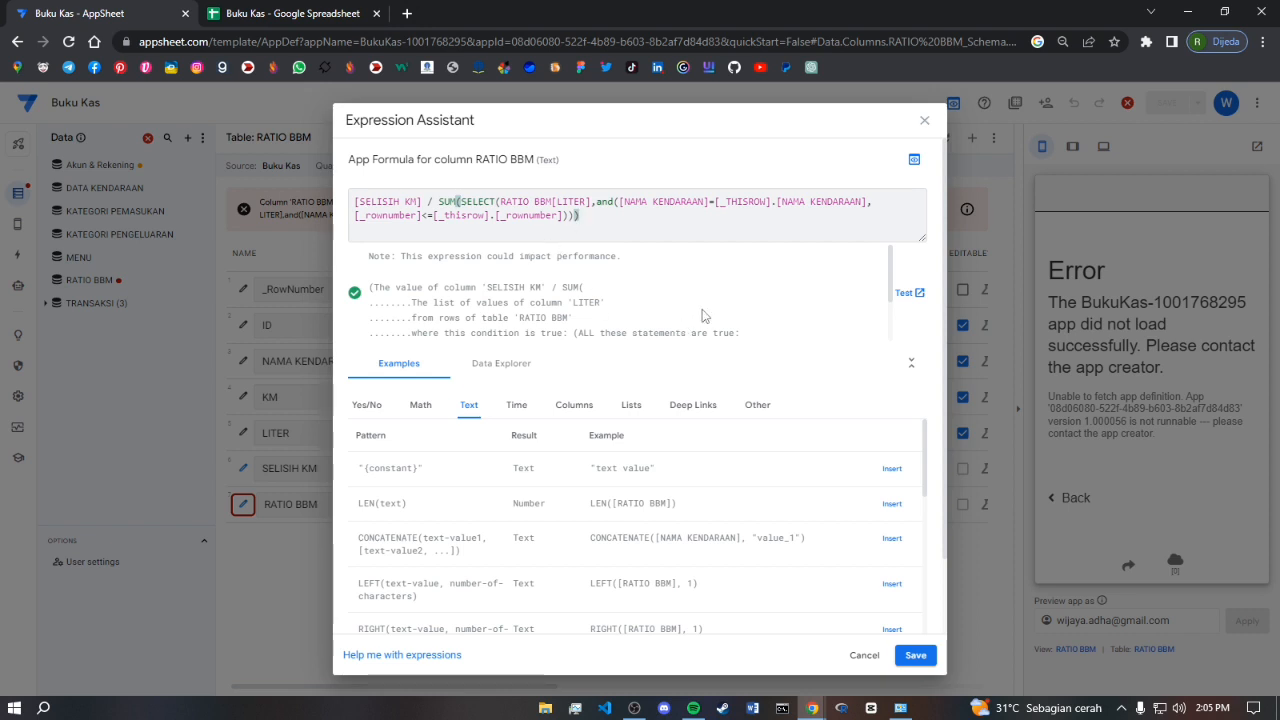
{"action": "left_click", "coordinate": [915, 655]}
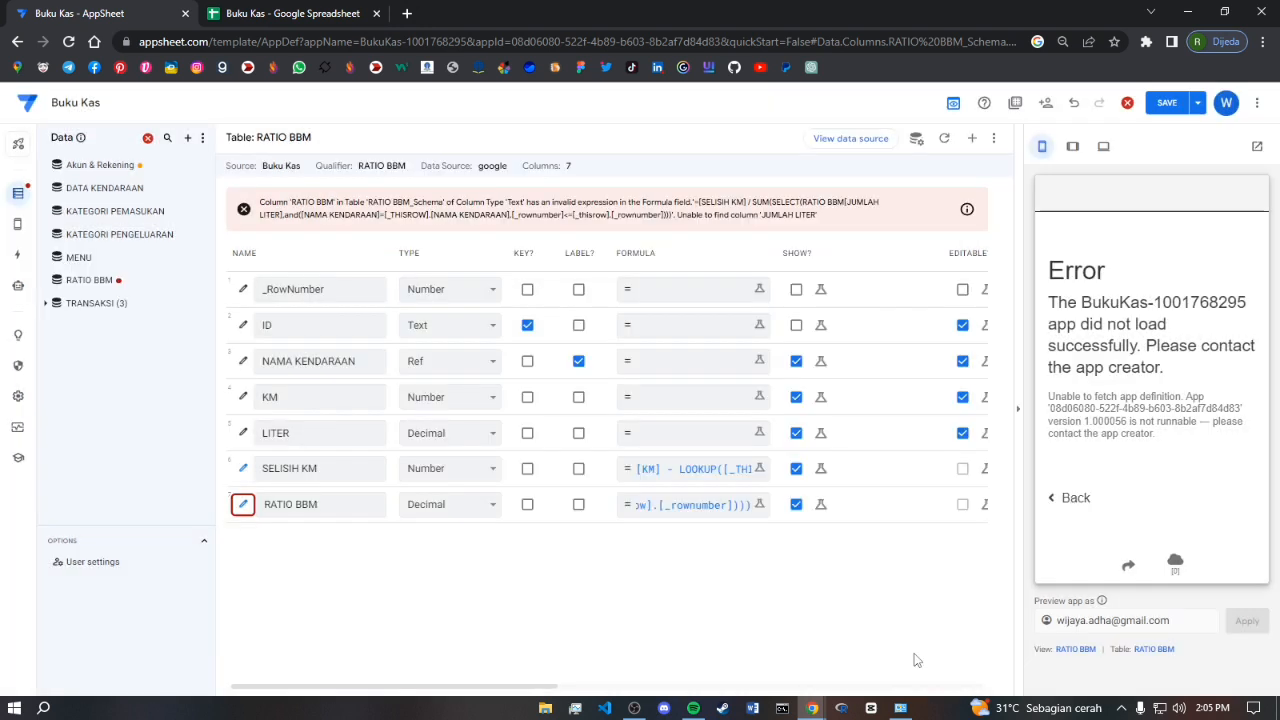
{"action": "left_click", "coordinate": [1166, 102]}
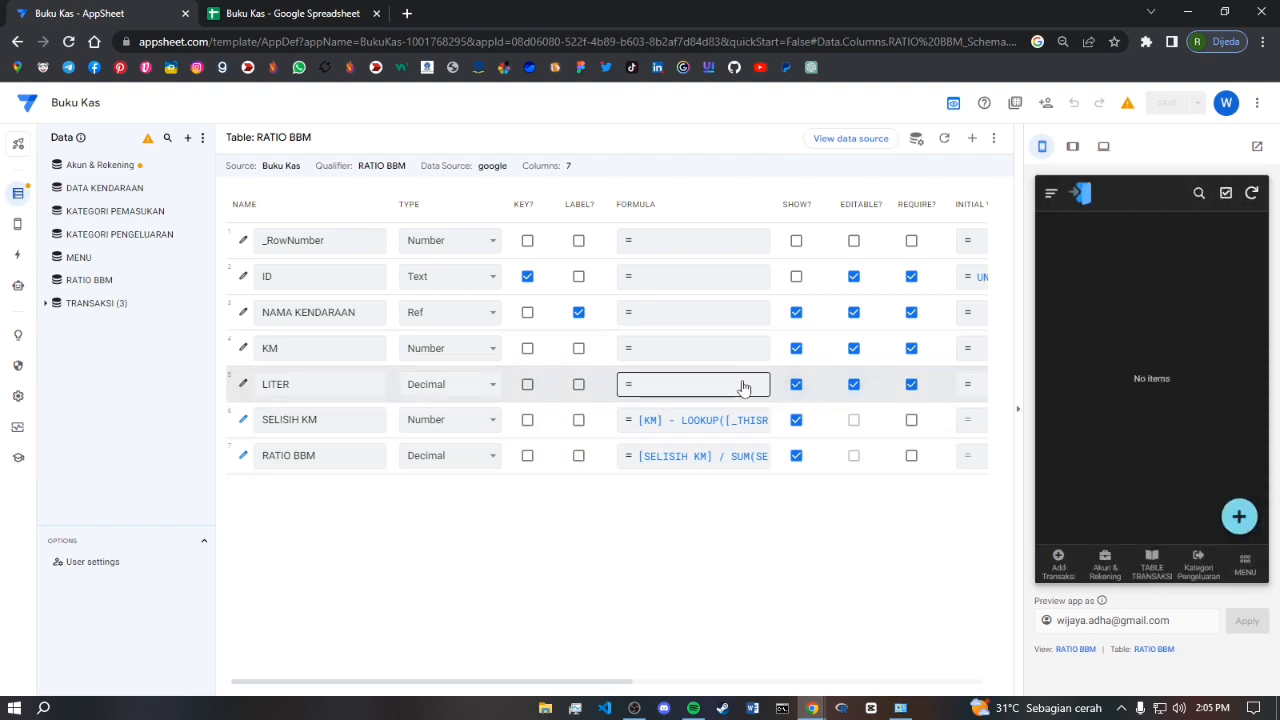
Add a RATIO BBM record in the app preview with vehicle SUZUKI, KM 227845 and LITER 50, and check its calculated columns
{"action": "left_click", "coordinate": [1240, 517]}
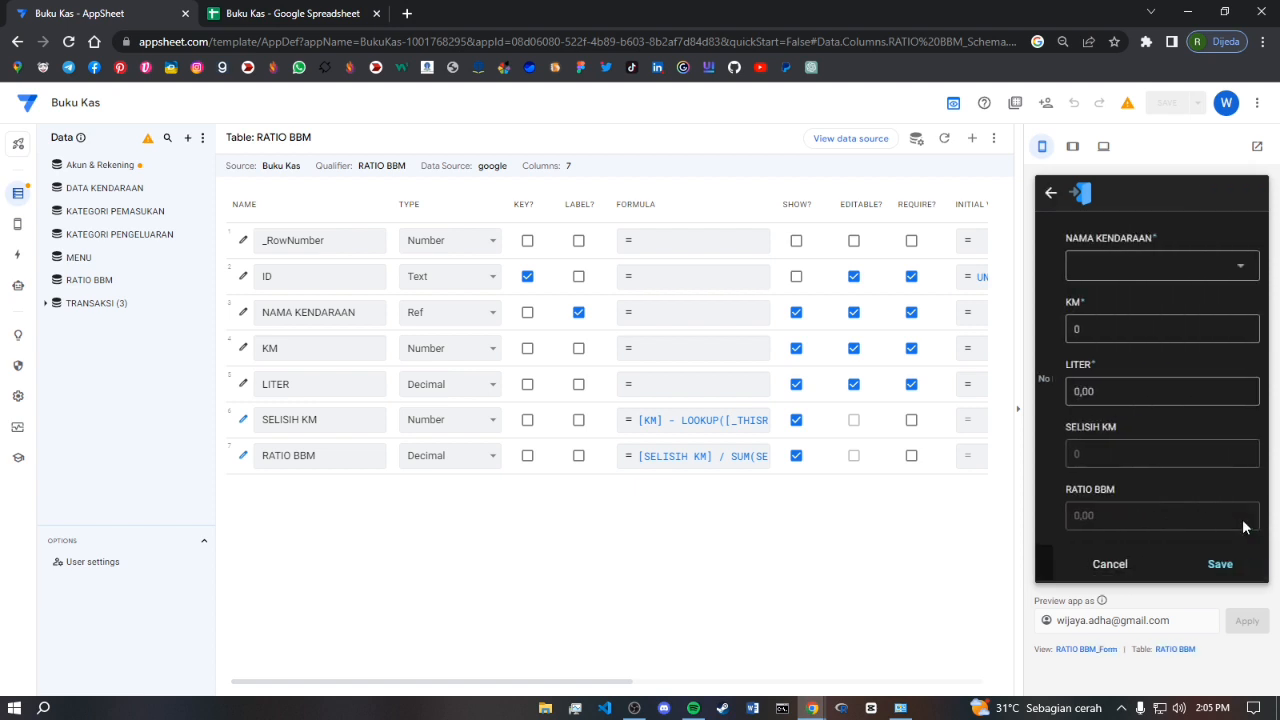
{"action": "left_click", "coordinate": [1227, 273]}
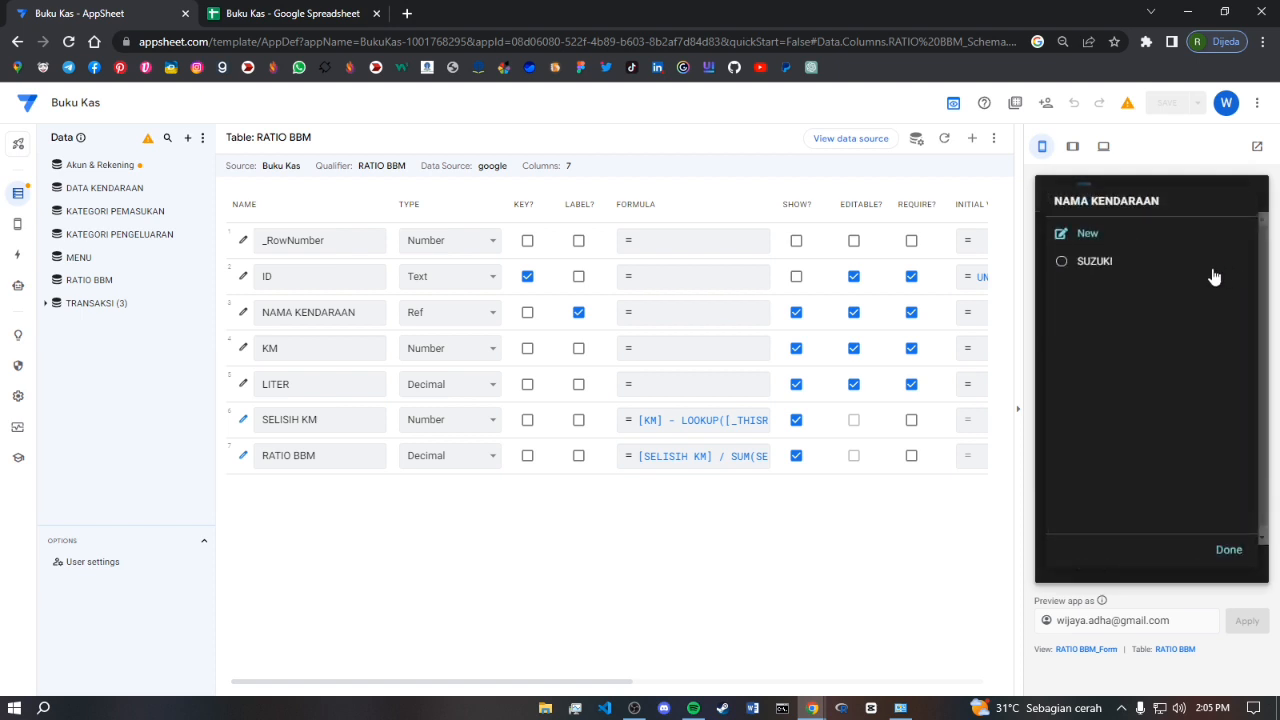
{"action": "left_click", "coordinate": [1089, 264]}
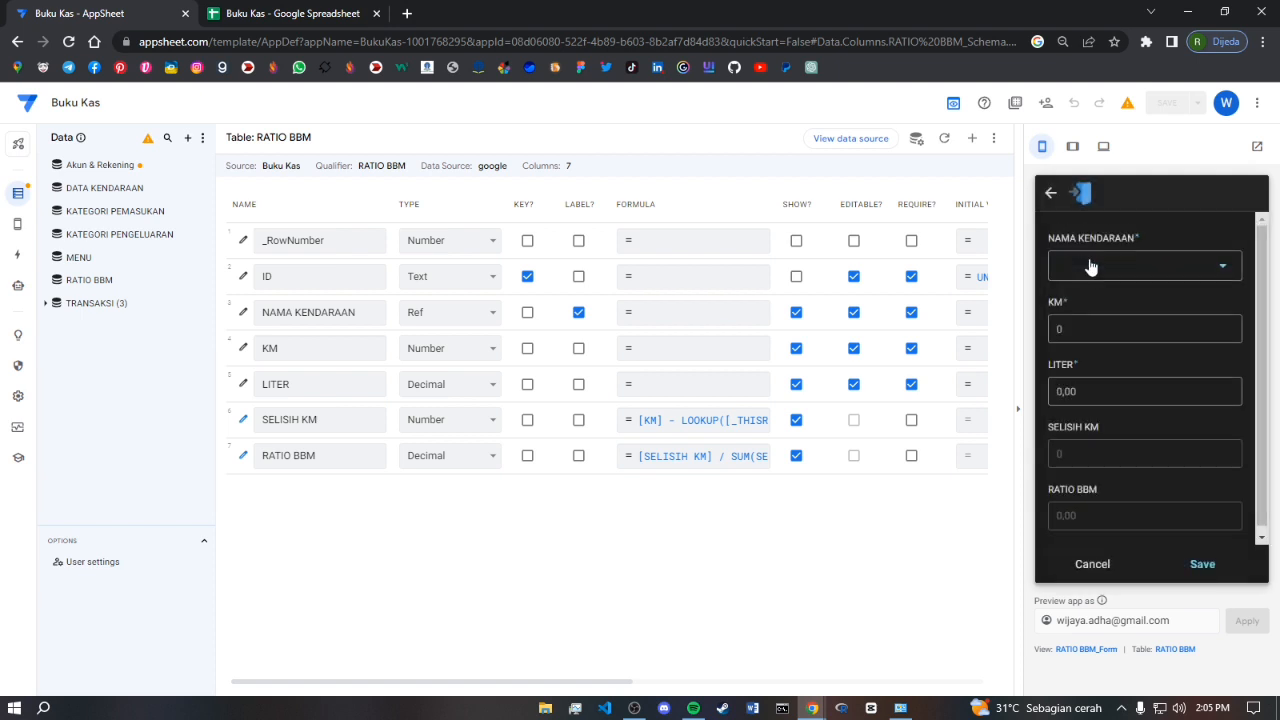
{"action": "left_click", "coordinate": [1107, 329]}
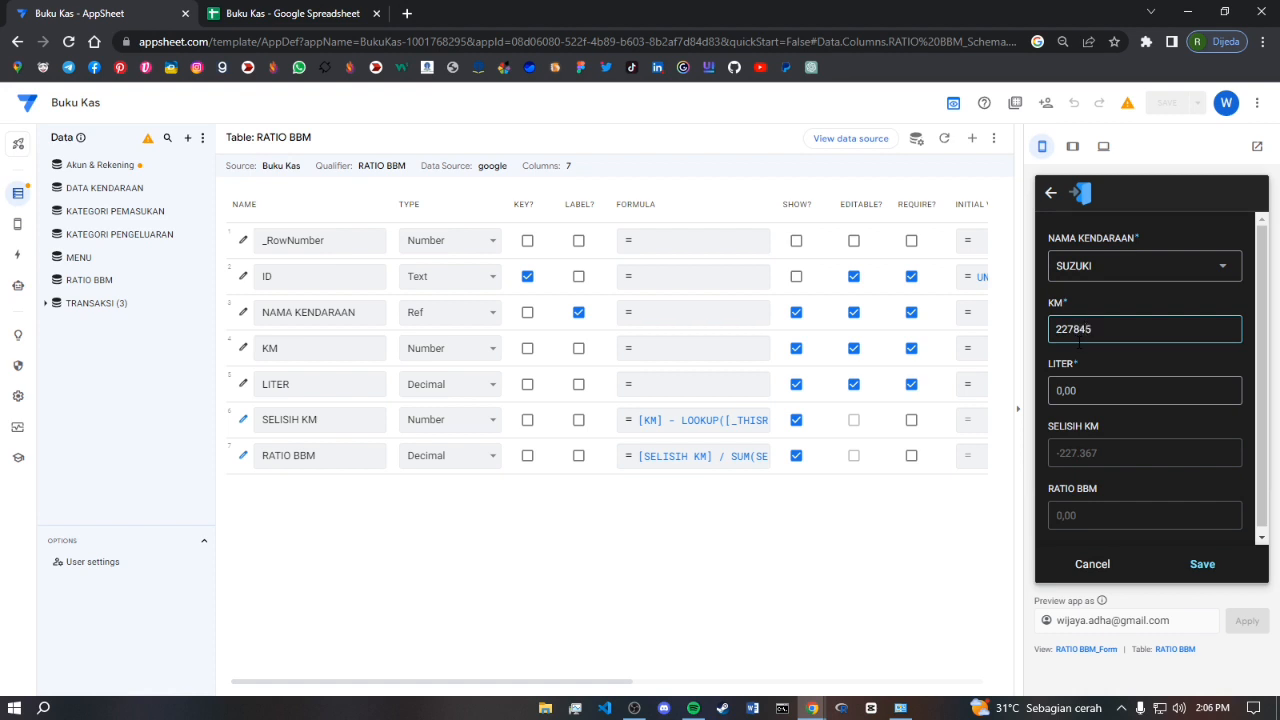
{"action": "left_click", "coordinate": [1096, 391]}
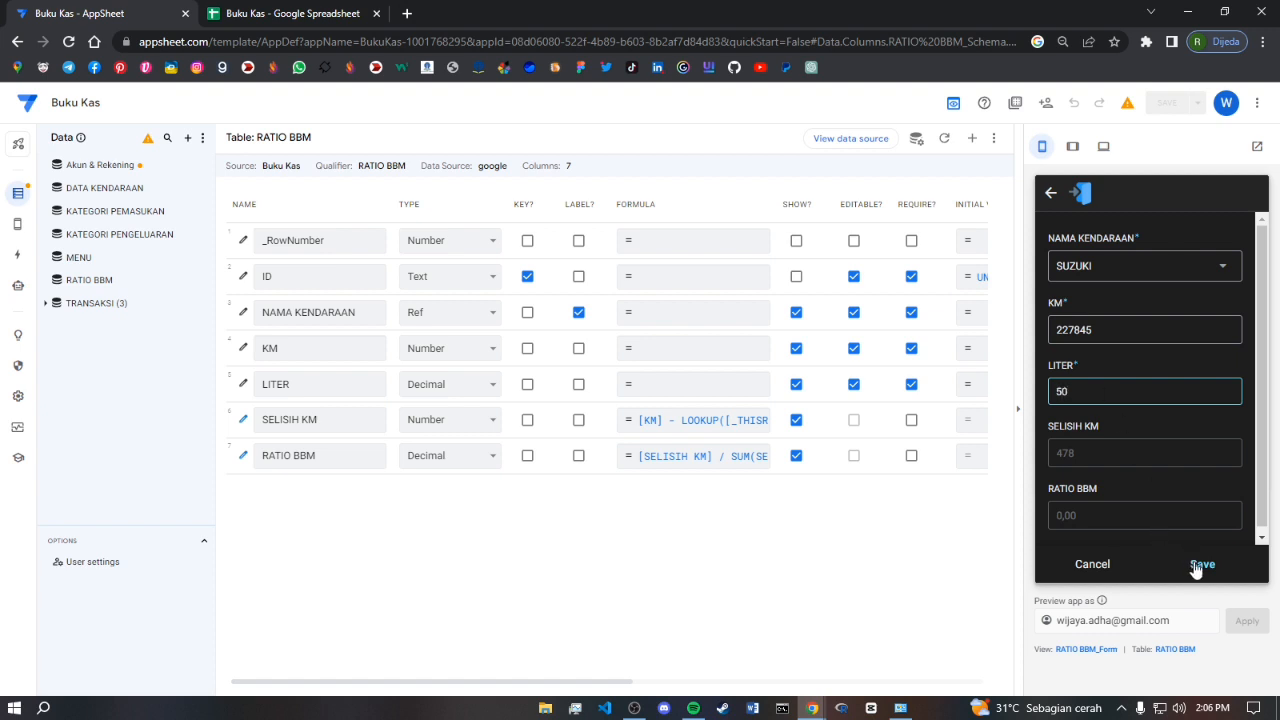
{"action": "left_click", "coordinate": [1199, 565]}
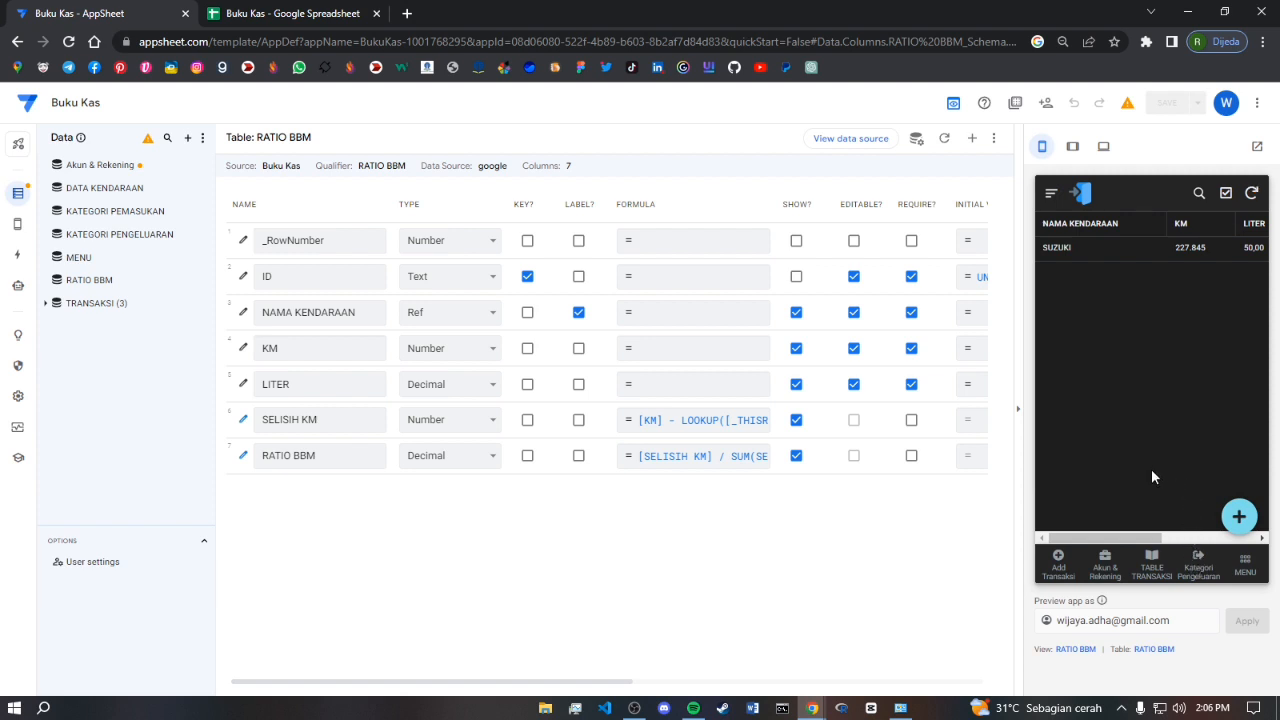
{"action": "left_click_drag", "start_coordinate": [1126, 536], "coordinate": [1217, 540]}
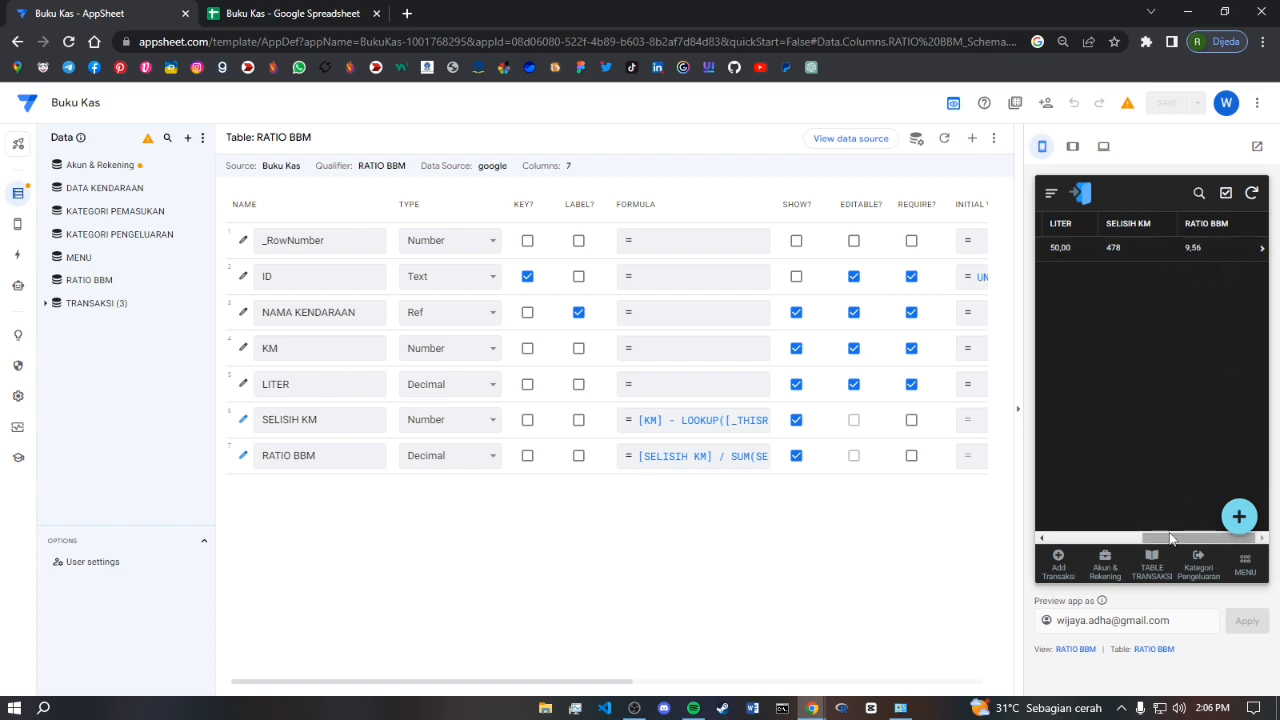
{"action": "left_click_drag", "start_coordinate": [1178, 537], "coordinate": [1078, 537]}
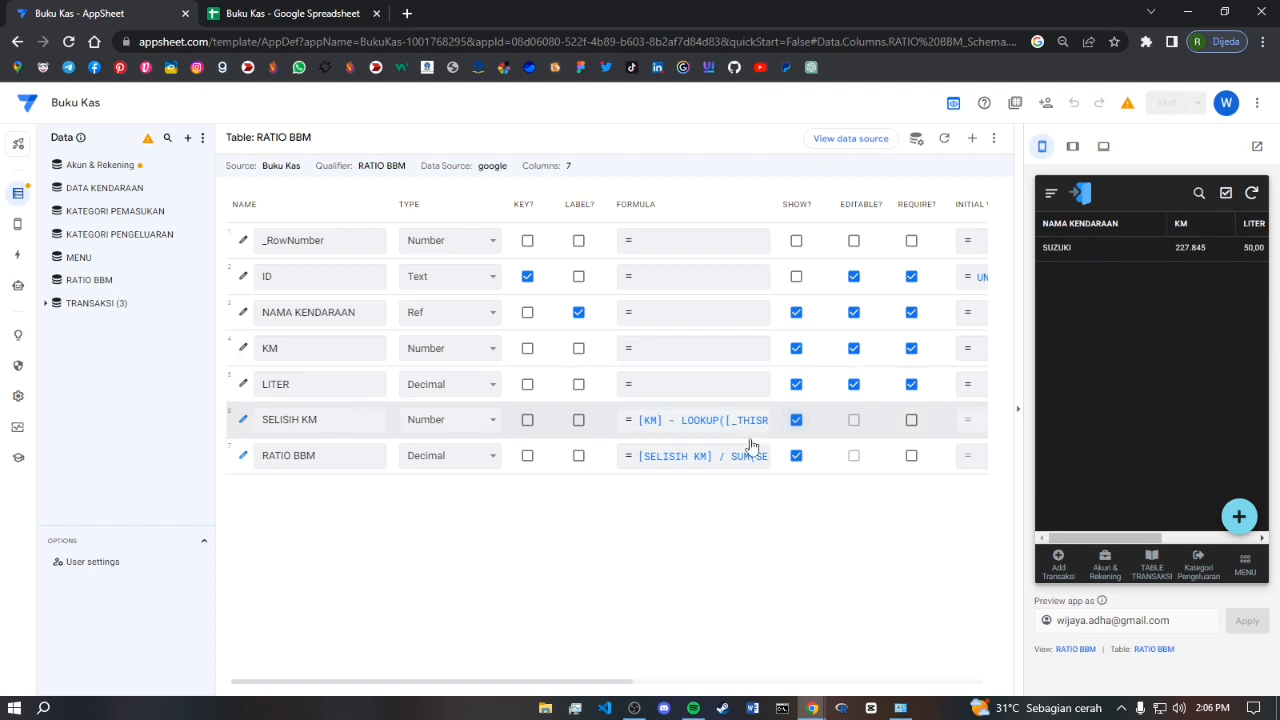
Open a new RATIO BBM entry form in the app preview and the settings of the system-generated RATIO BBM_Form view
{"action": "left_click", "coordinate": [18, 226]}
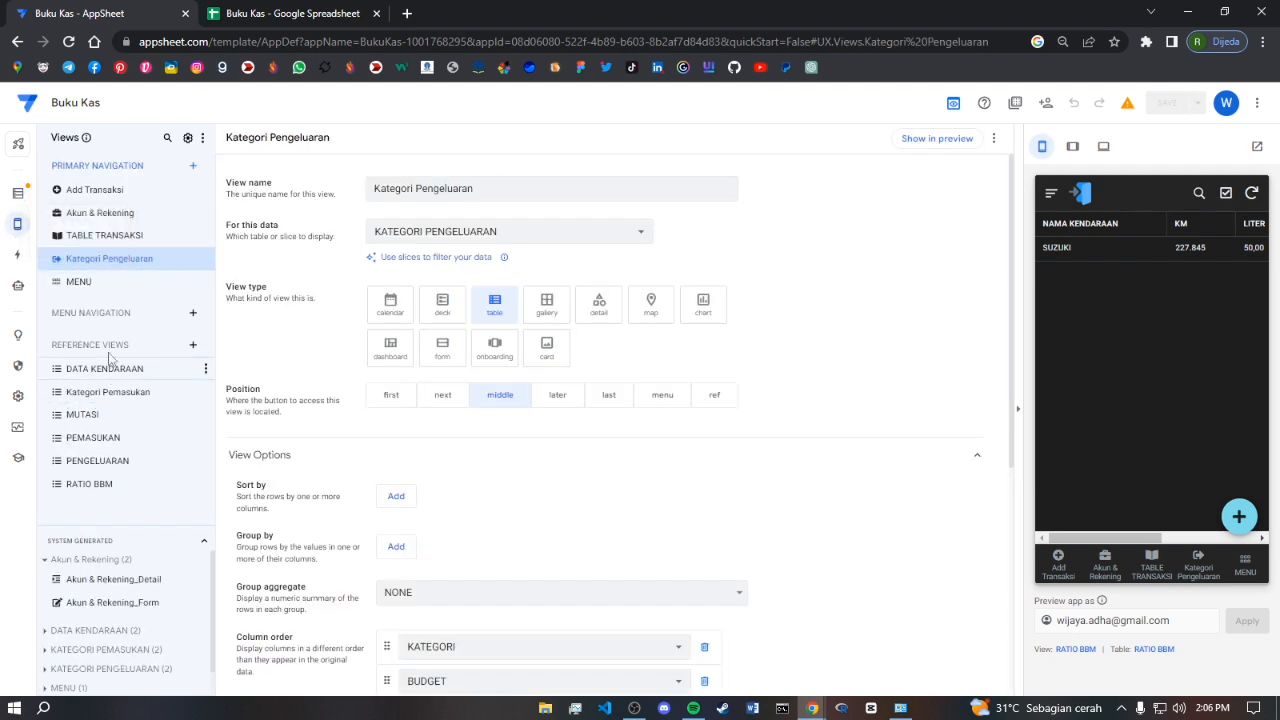
{"action": "left_click", "coordinate": [1238, 518]}
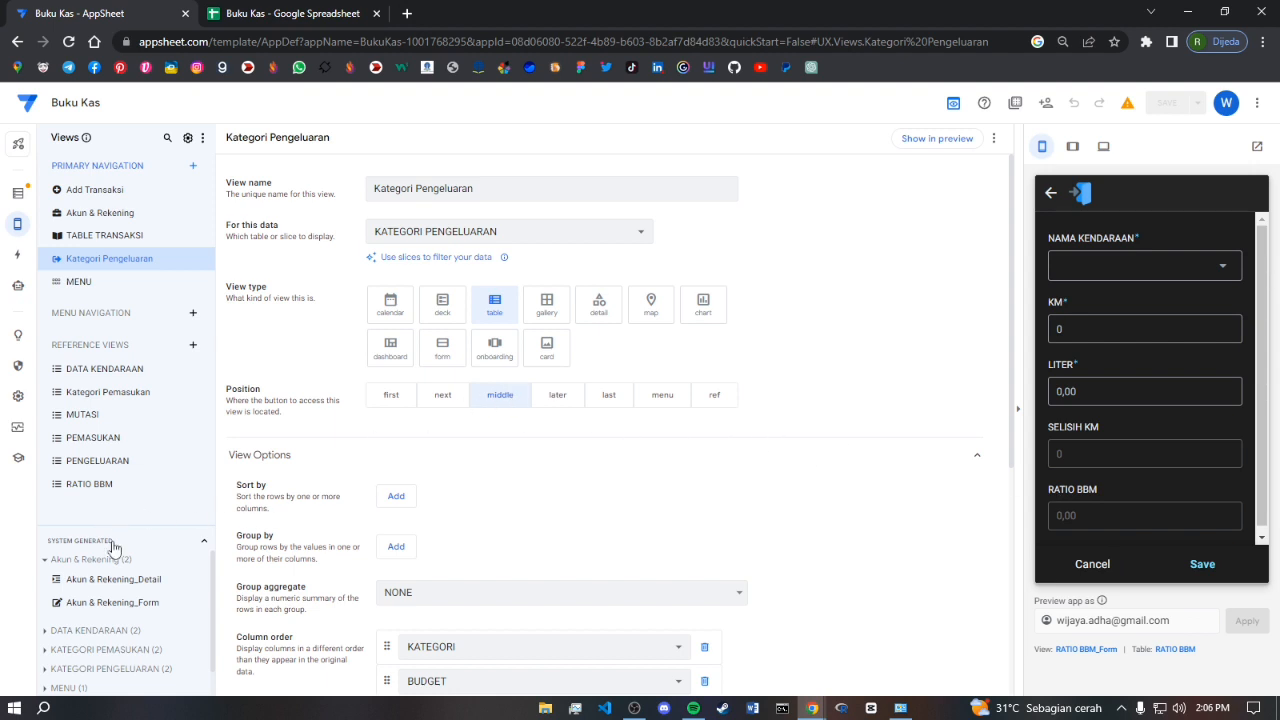
{"action": "scroll", "coordinate": [173, 650], "scroll_direction": "down", "scroll_amount": 1}
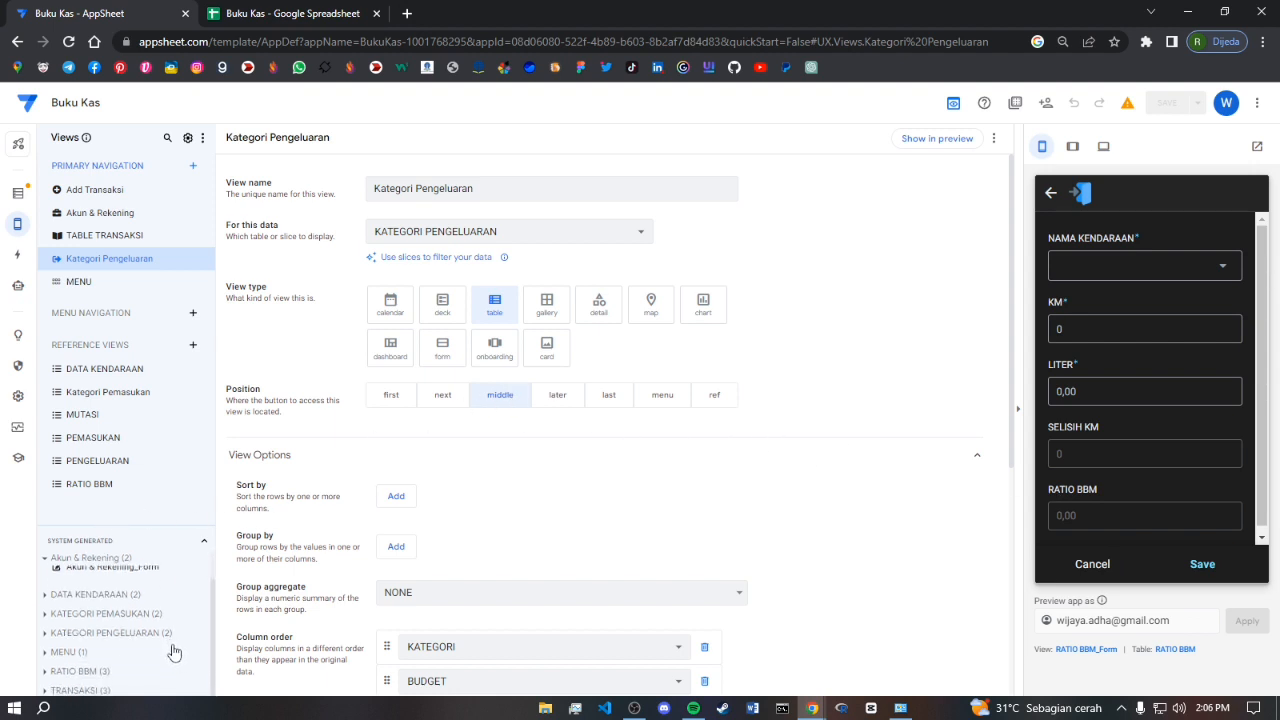
{"action": "left_click", "coordinate": [100, 679]}
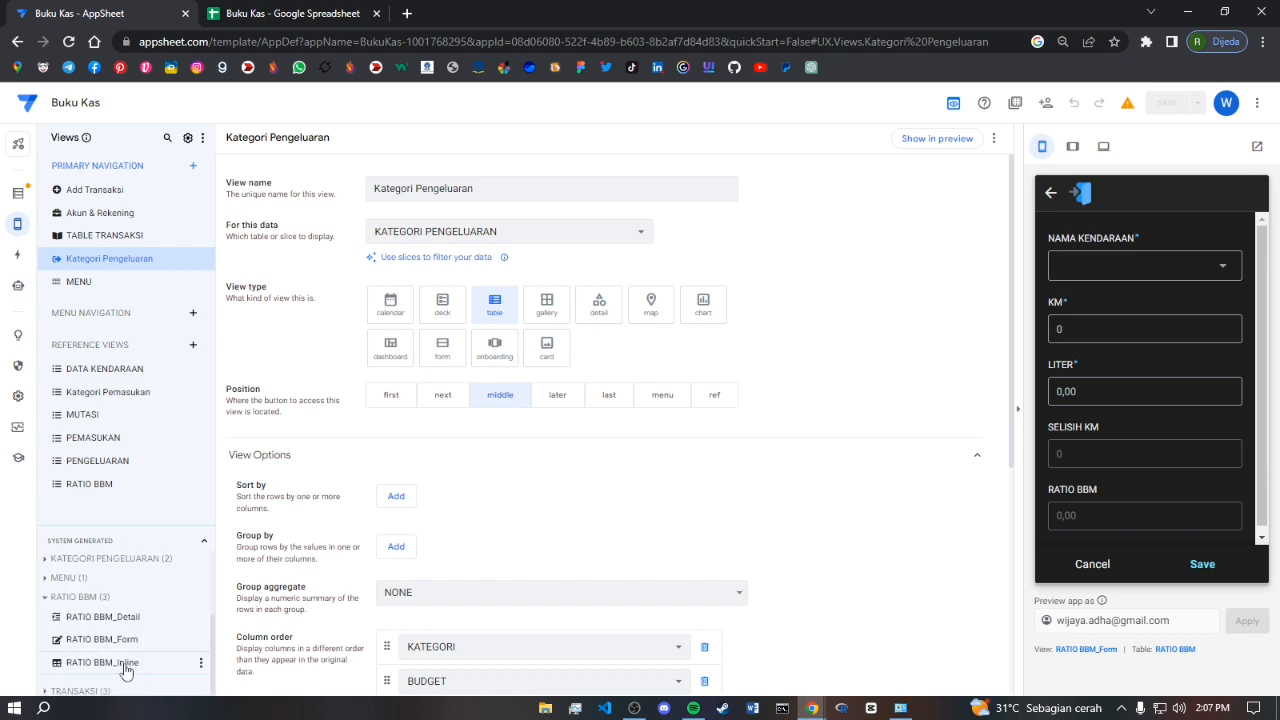
{"action": "left_click", "coordinate": [127, 645]}
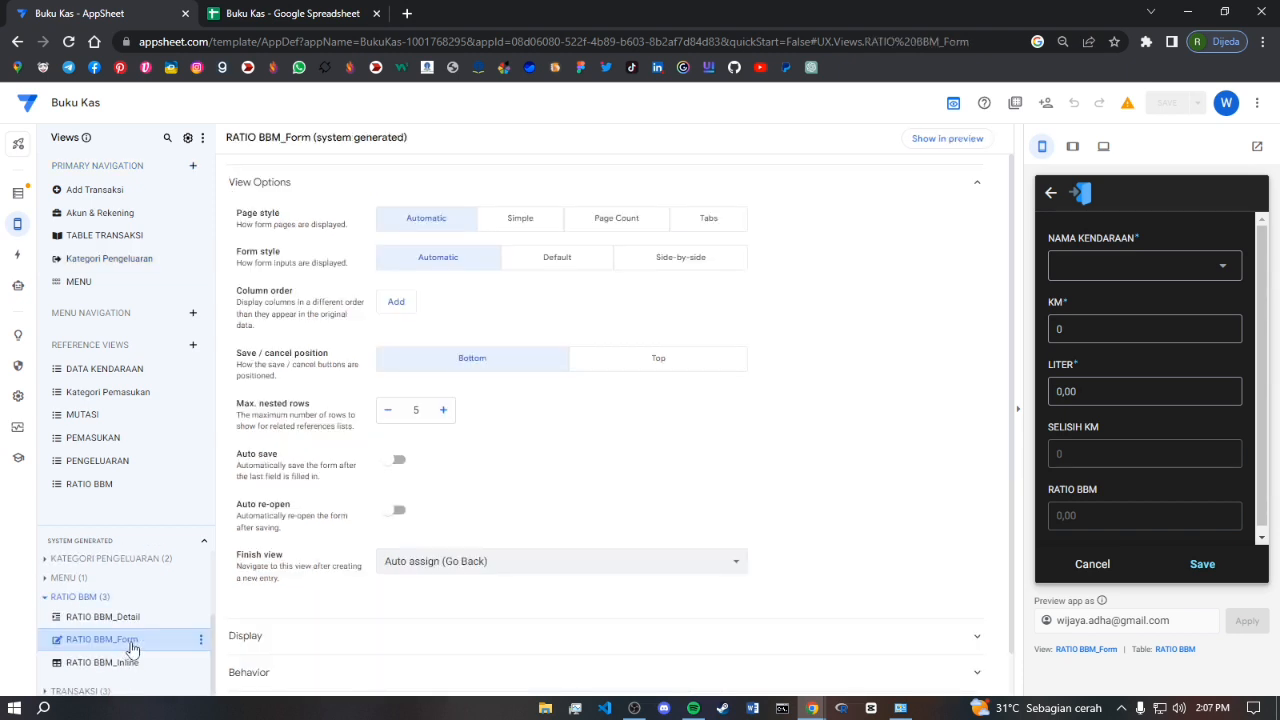
Limit the RATIO BBM_Form column order to NAMA KENDARAAN, KM and LITER, and cancel the blank entry in the preview
{"action": "left_click", "coordinate": [397, 304]}
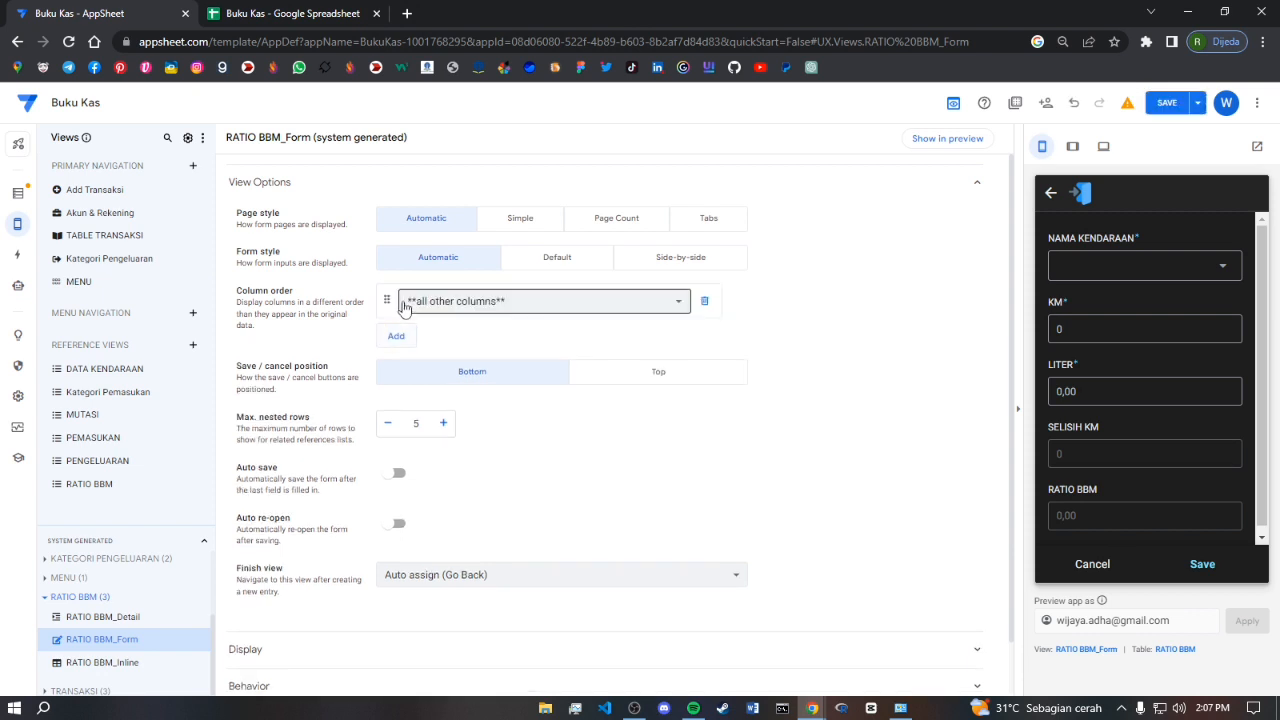
{"action": "left_click", "coordinate": [475, 302]}
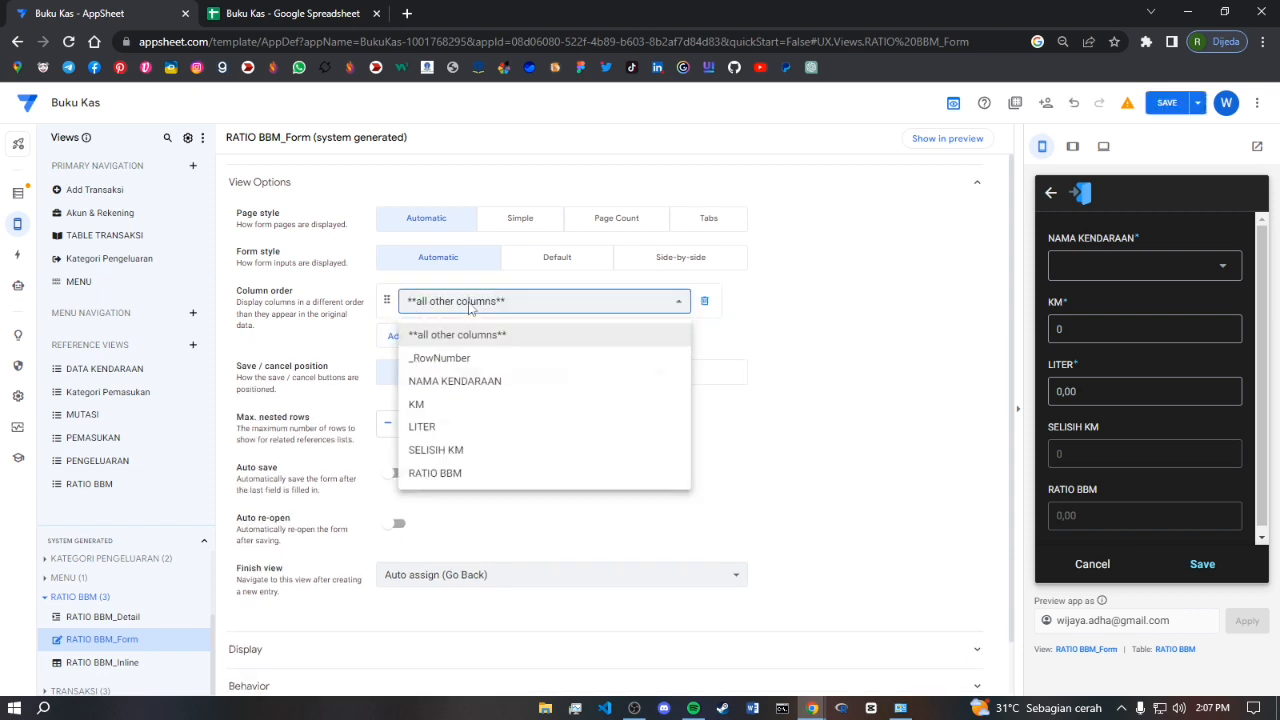
{"action": "left_click", "coordinate": [450, 381]}
{"action": "left_click", "coordinate": [396, 336]}
{"action": "left_click", "coordinate": [470, 340]}
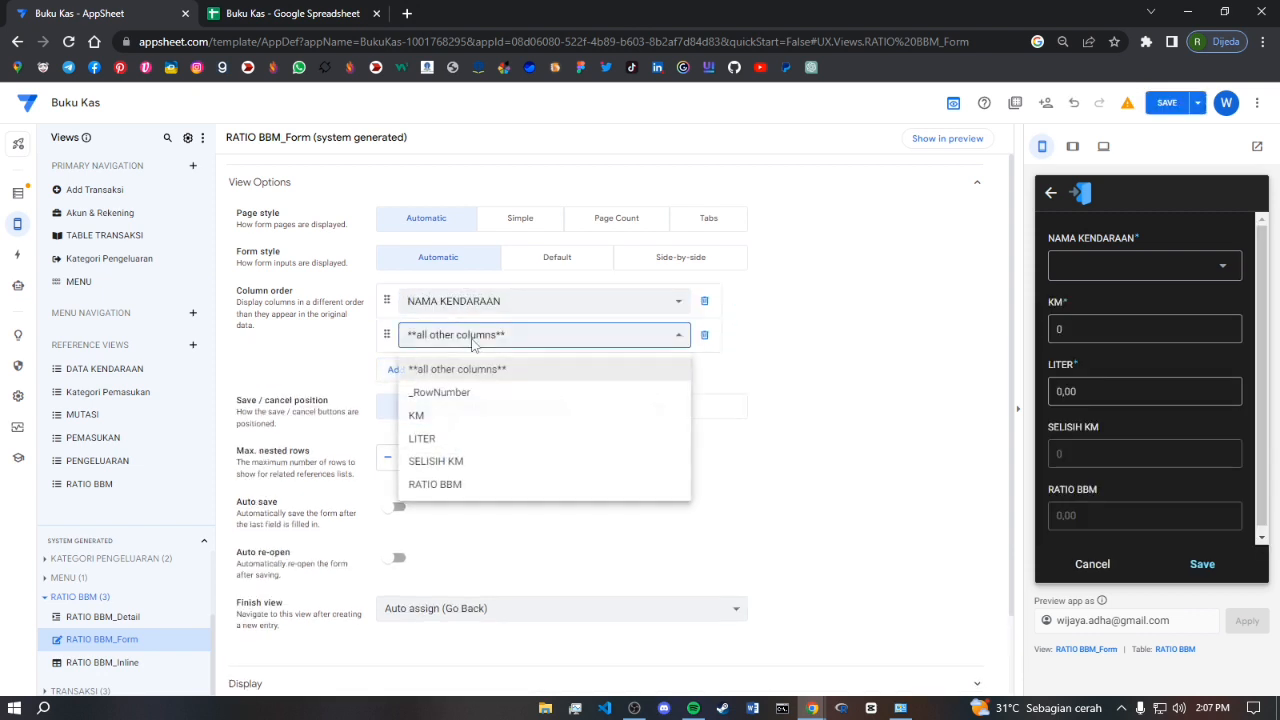
{"action": "left_click", "coordinate": [437, 415]}
{"action": "left_click", "coordinate": [399, 369]}
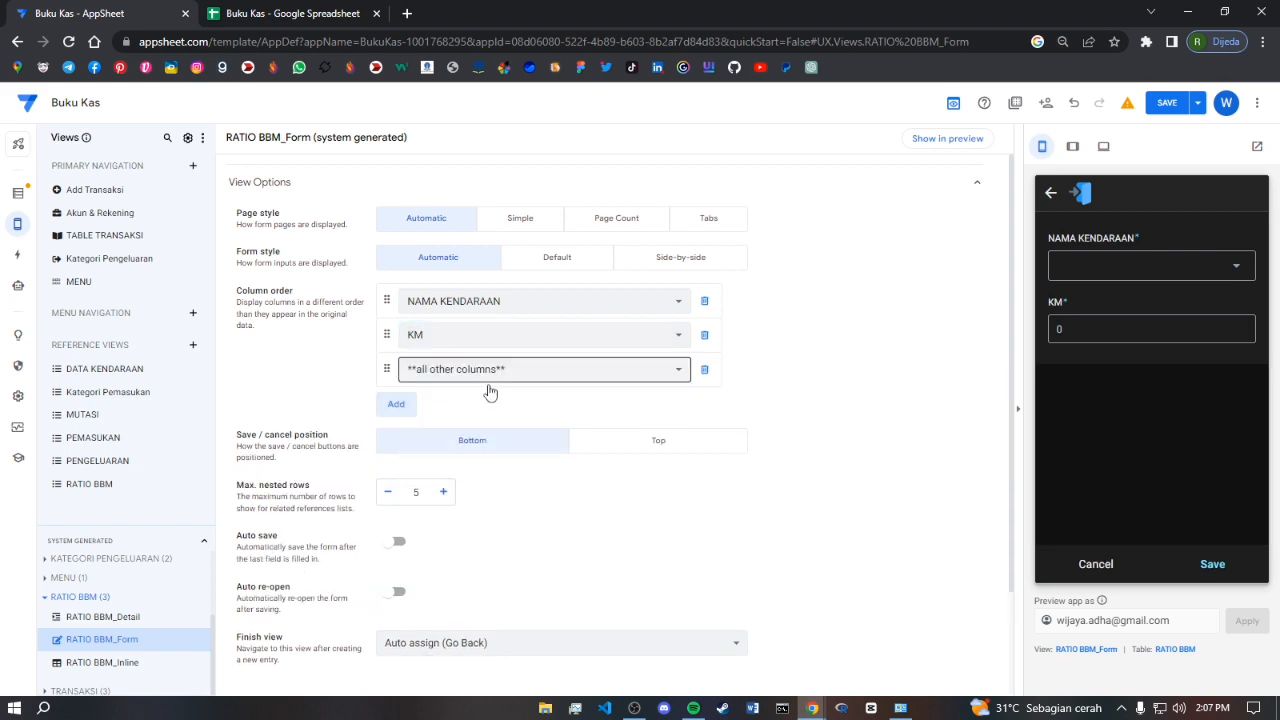
{"action": "left_click", "coordinate": [486, 372]}
{"action": "left_click", "coordinate": [424, 450]}
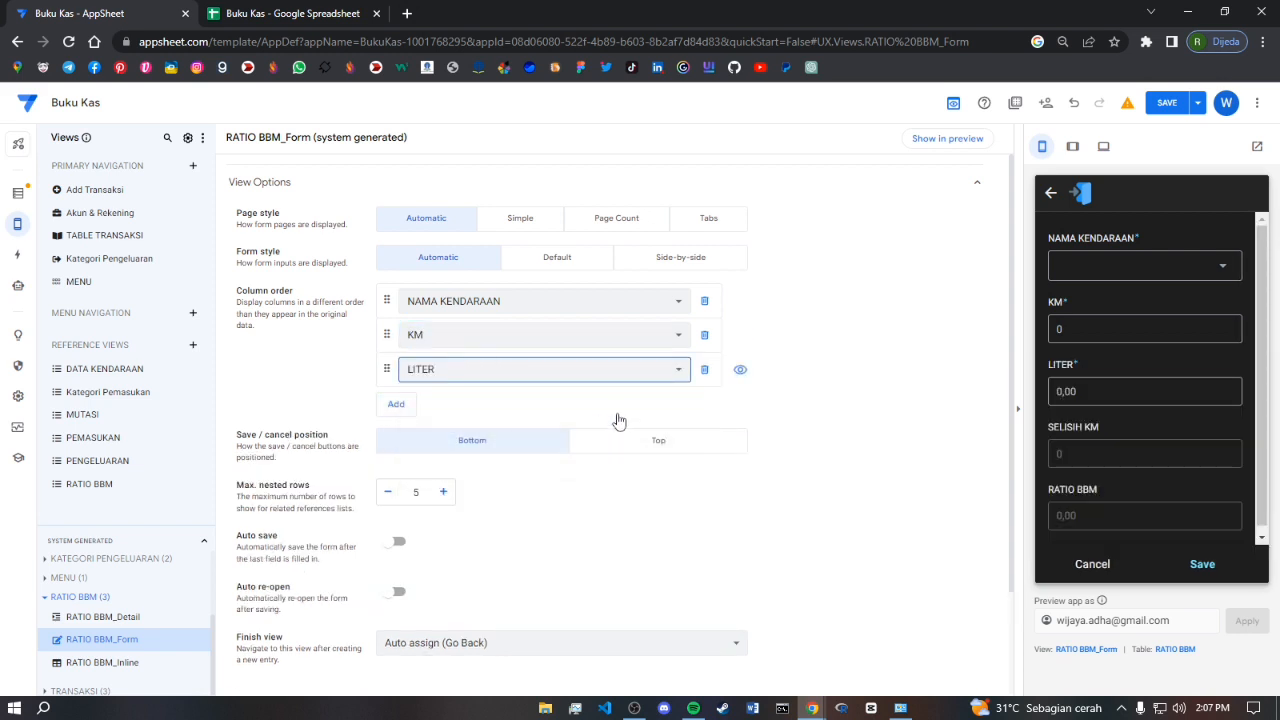
{"action": "left_click", "coordinate": [1078, 572]}
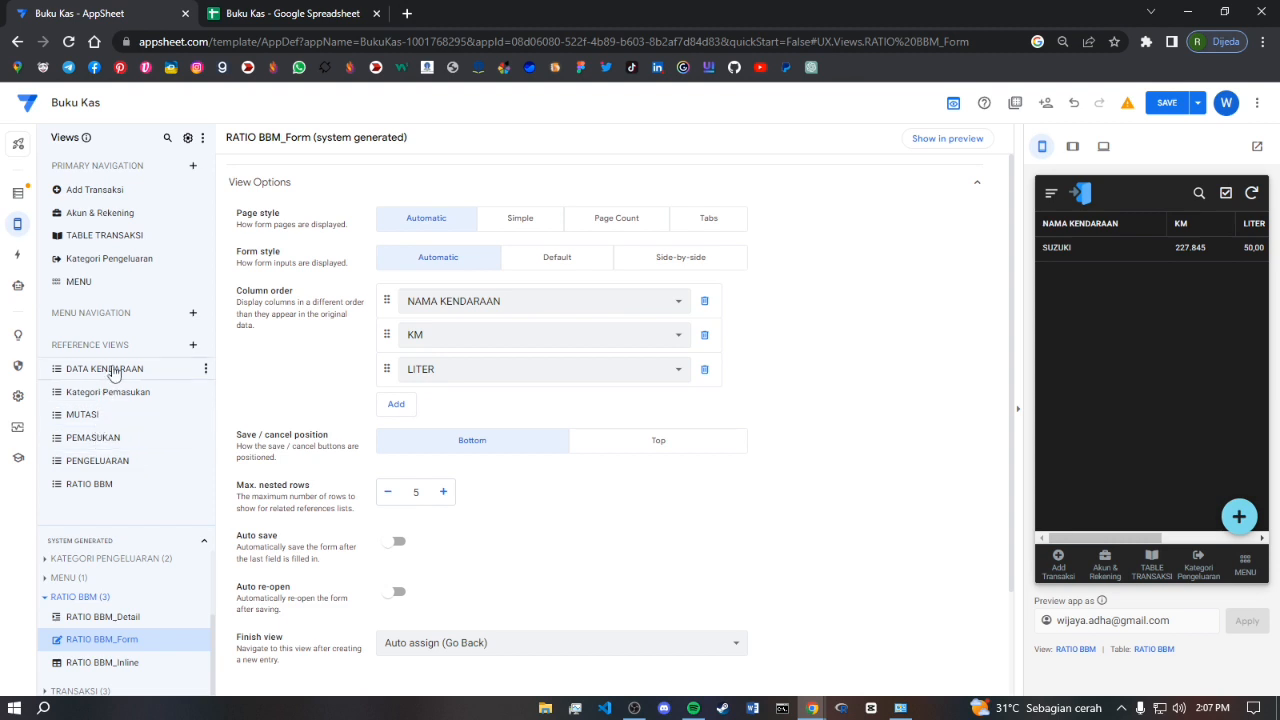
Start the RATIO BBM table view's column order with NAMA KENDARAAN followed by RATIO BBM
{"action": "left_click", "coordinate": [91, 484]}
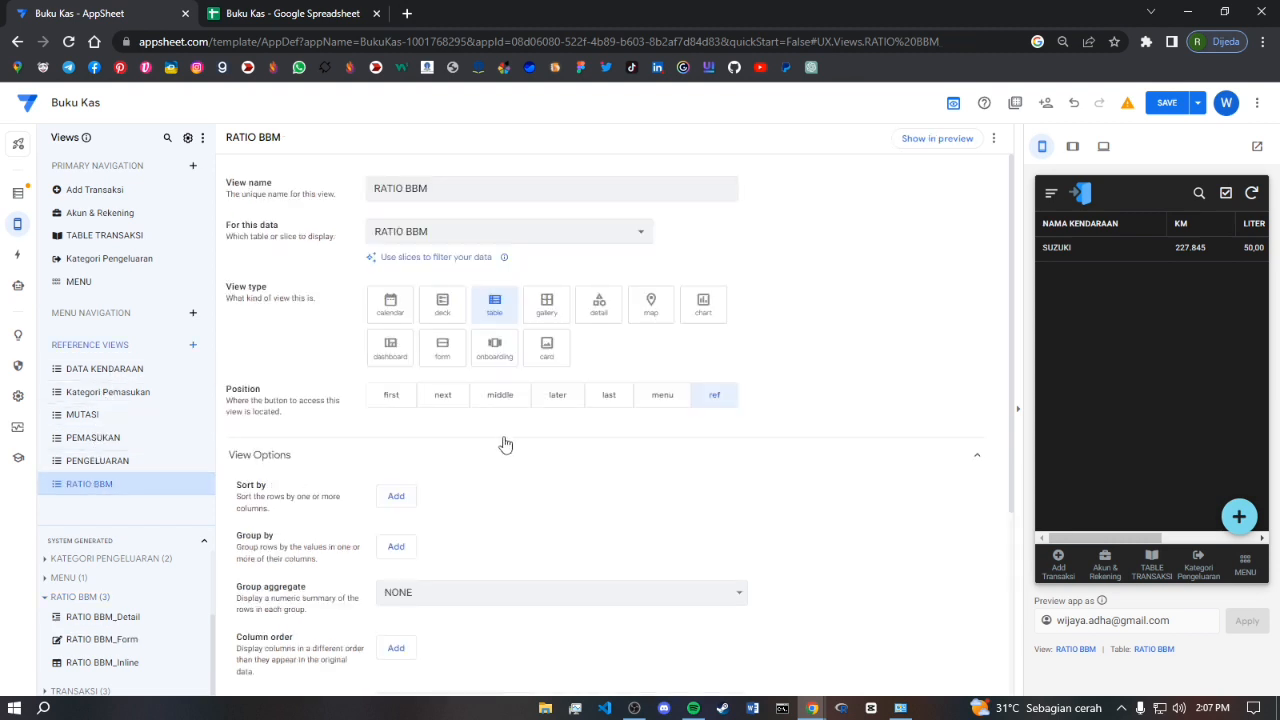
{"action": "scroll", "coordinate": [451, 500], "scroll_direction": "down", "scroll_amount": 3}
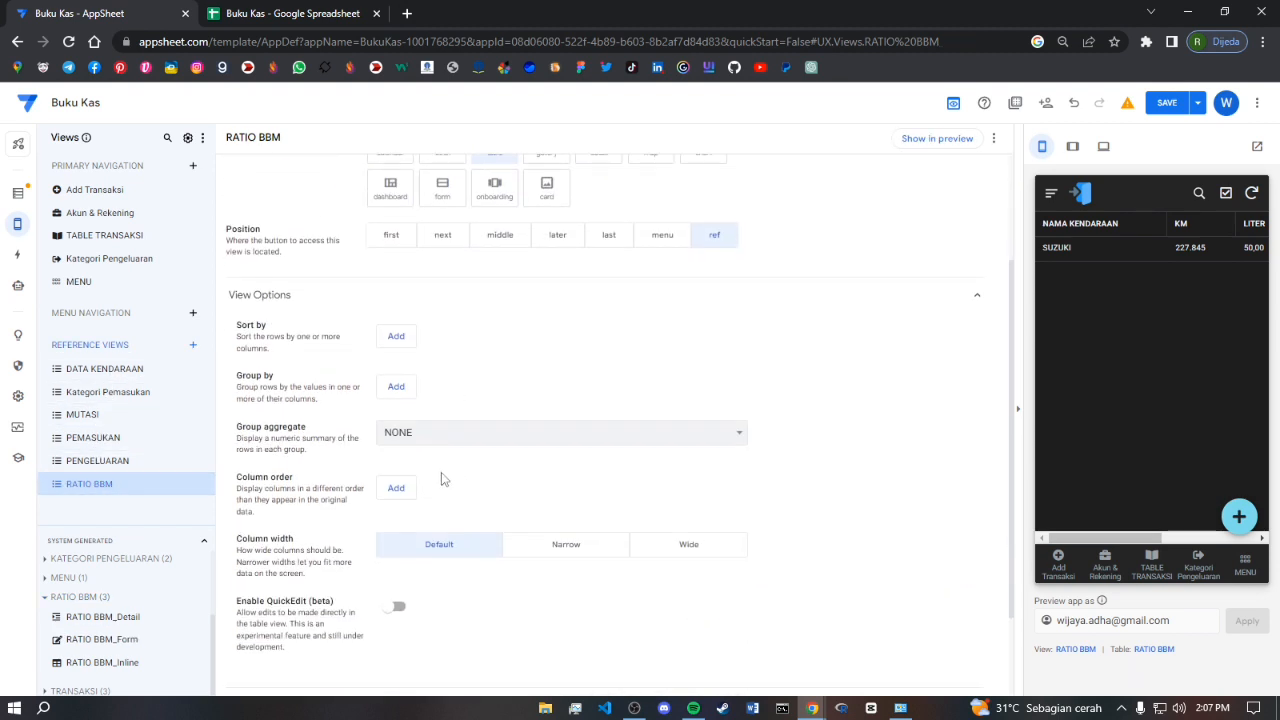
{"action": "left_click", "coordinate": [396, 488]}
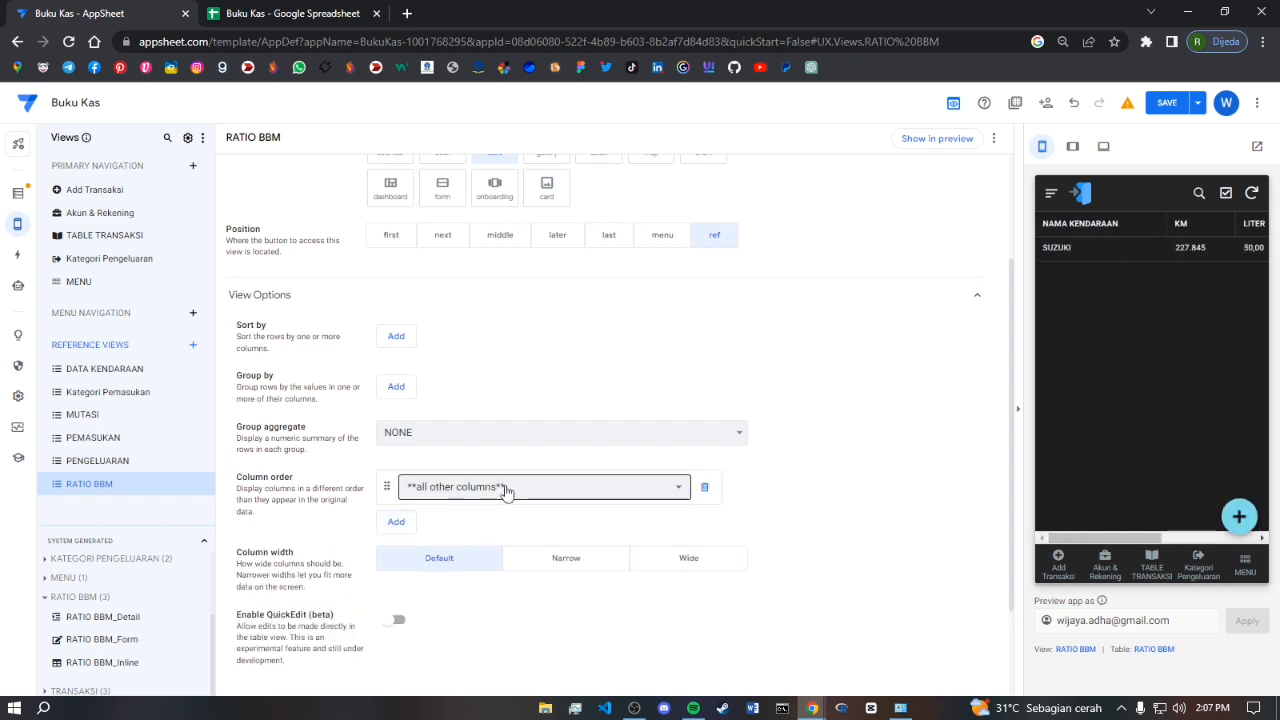
{"action": "left_click", "coordinate": [507, 488]}
{"action": "left_click", "coordinate": [440, 562]}
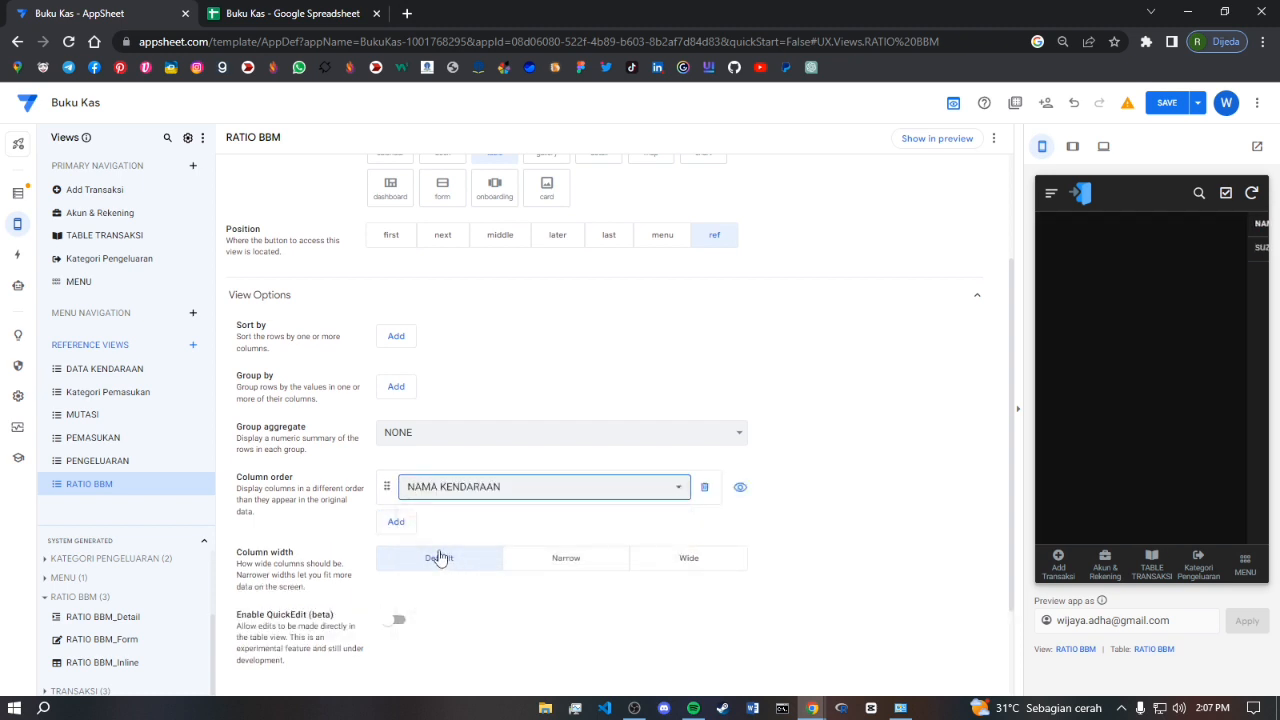
{"action": "left_click", "coordinate": [396, 521]}
{"action": "left_click", "coordinate": [474, 521]}
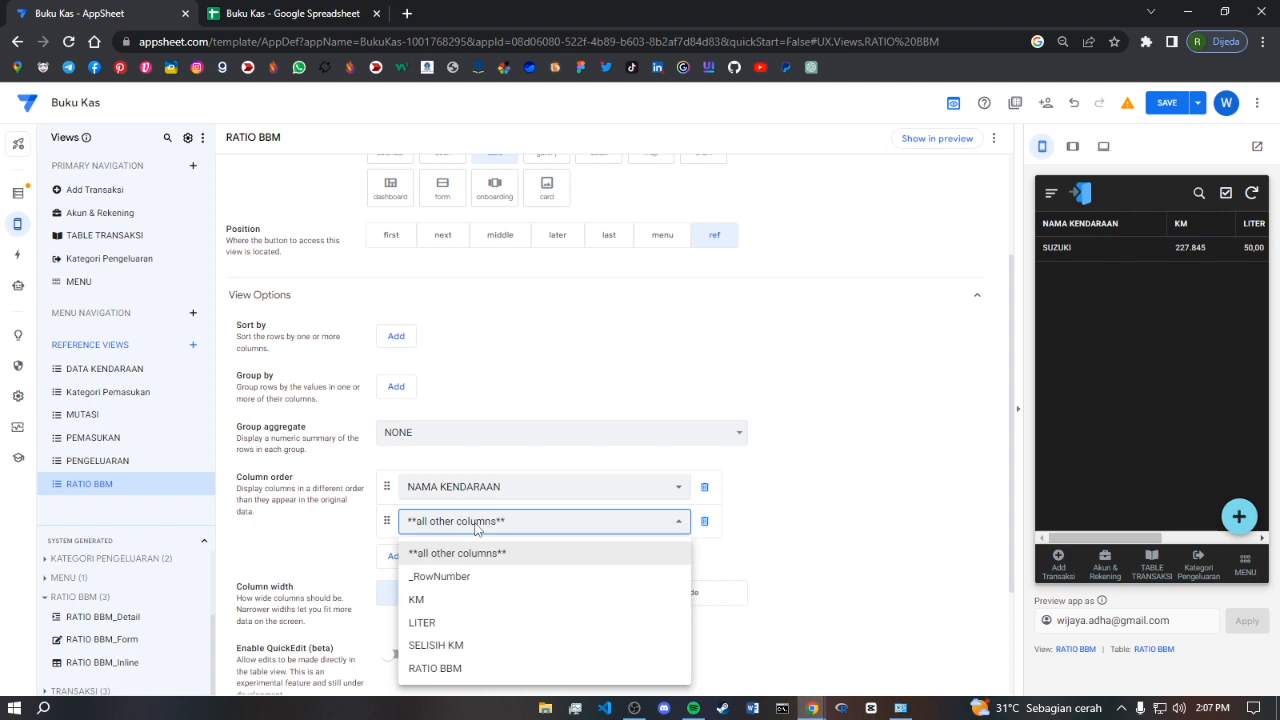
{"action": "left_click", "coordinate": [440, 668]}
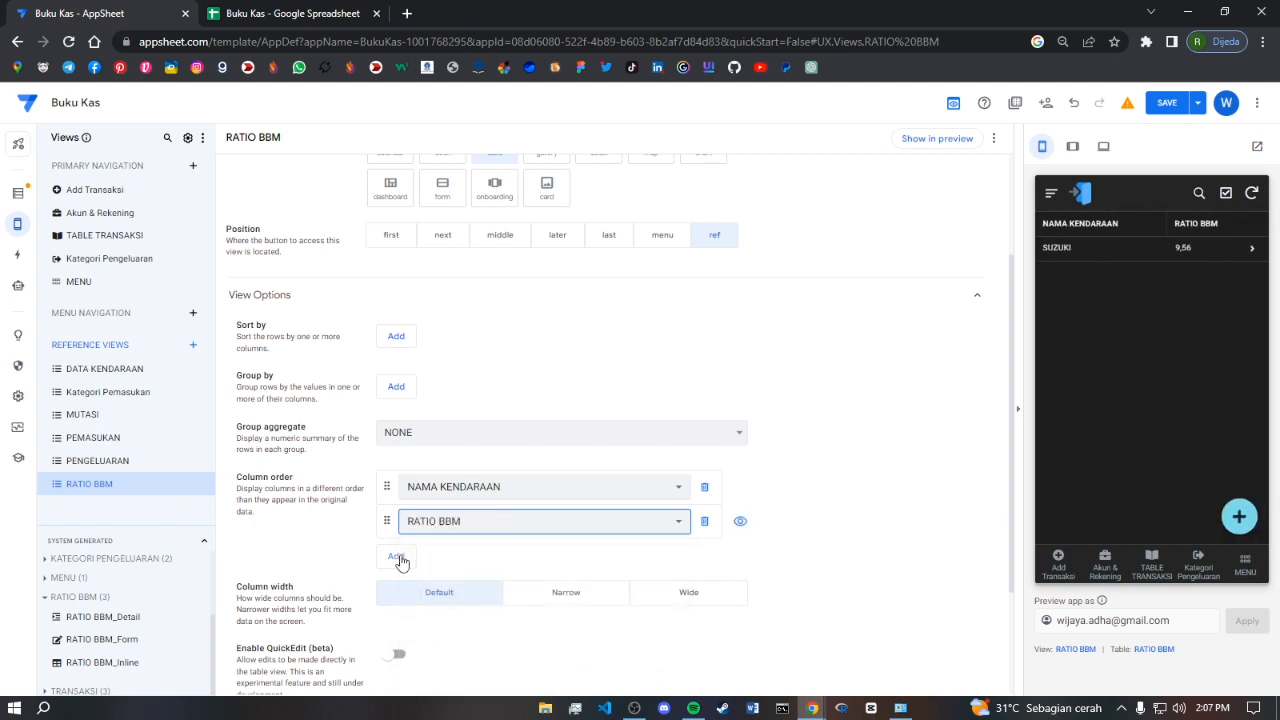
Add KM, SELISIH KM and LITER to the column order of the RATIO BBM view
{"action": "left_click", "coordinate": [398, 558]}
{"action": "left_click", "coordinate": [449, 556]}
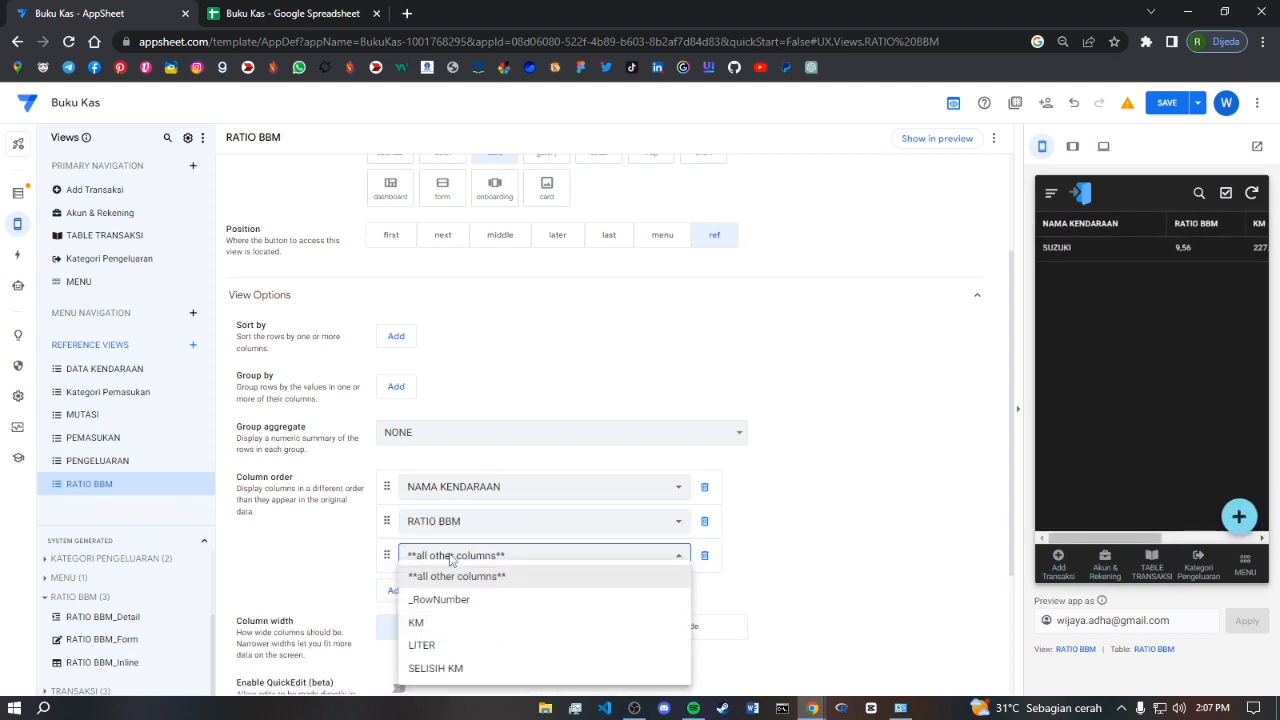
{"action": "left_click", "coordinate": [419, 625]}
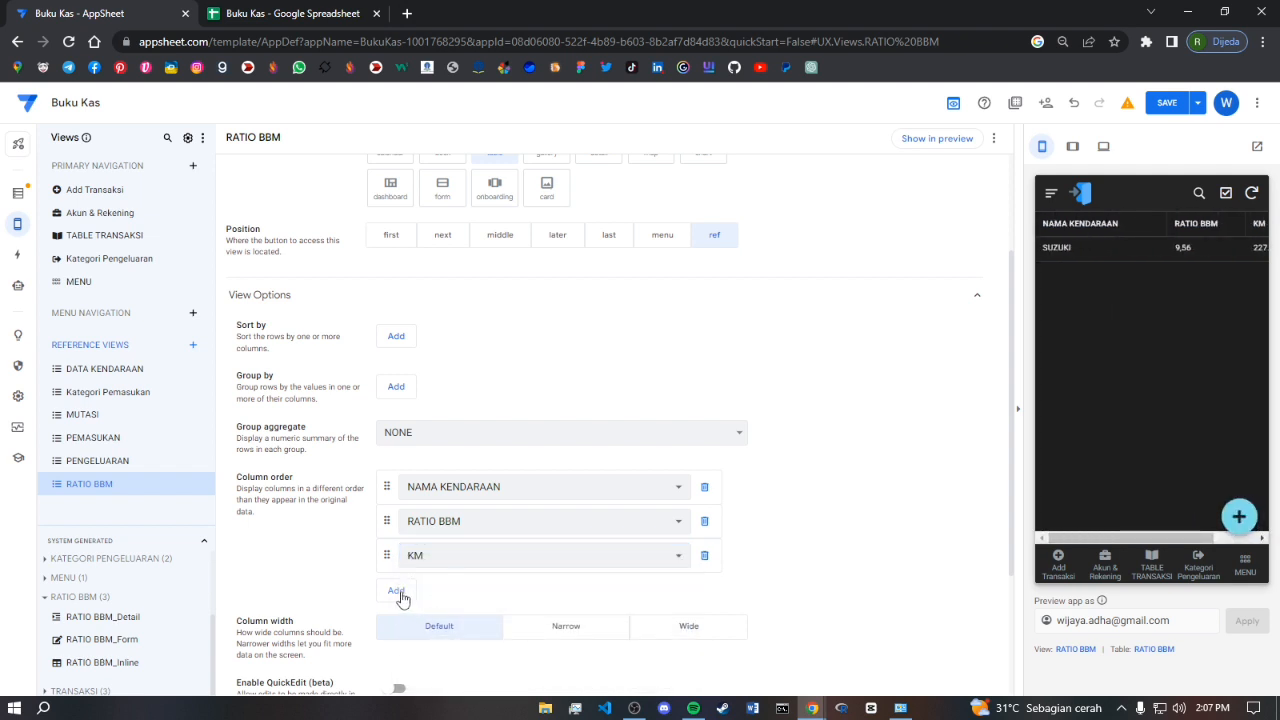
{"action": "left_click", "coordinate": [398, 592]}
{"action": "left_click", "coordinate": [457, 589]}
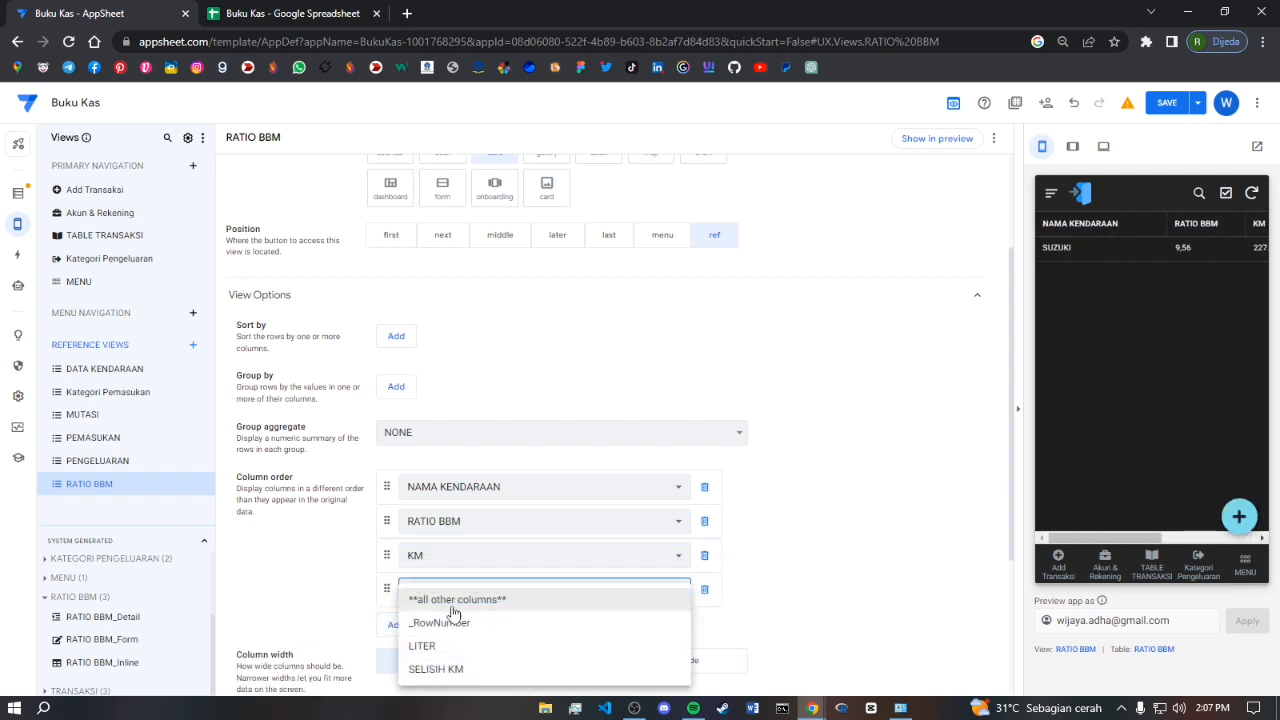
{"action": "left_click", "coordinate": [440, 669]}
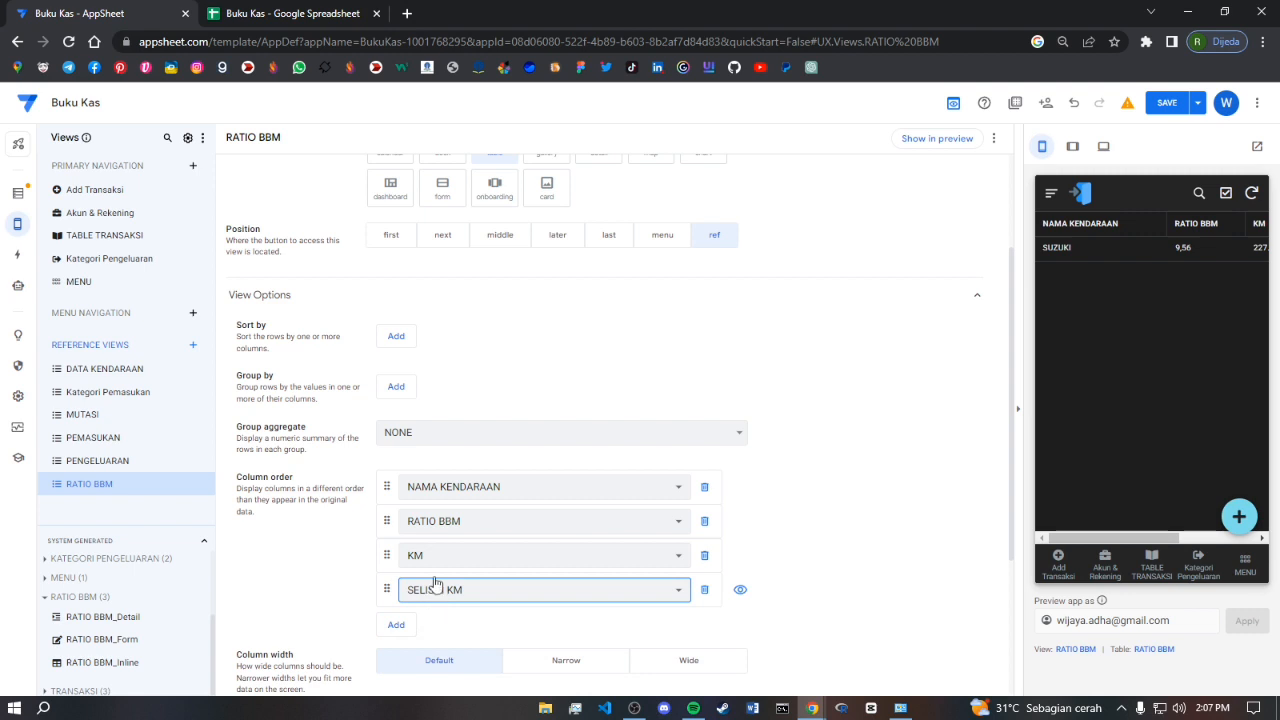
{"action": "left_click", "coordinate": [404, 627]}
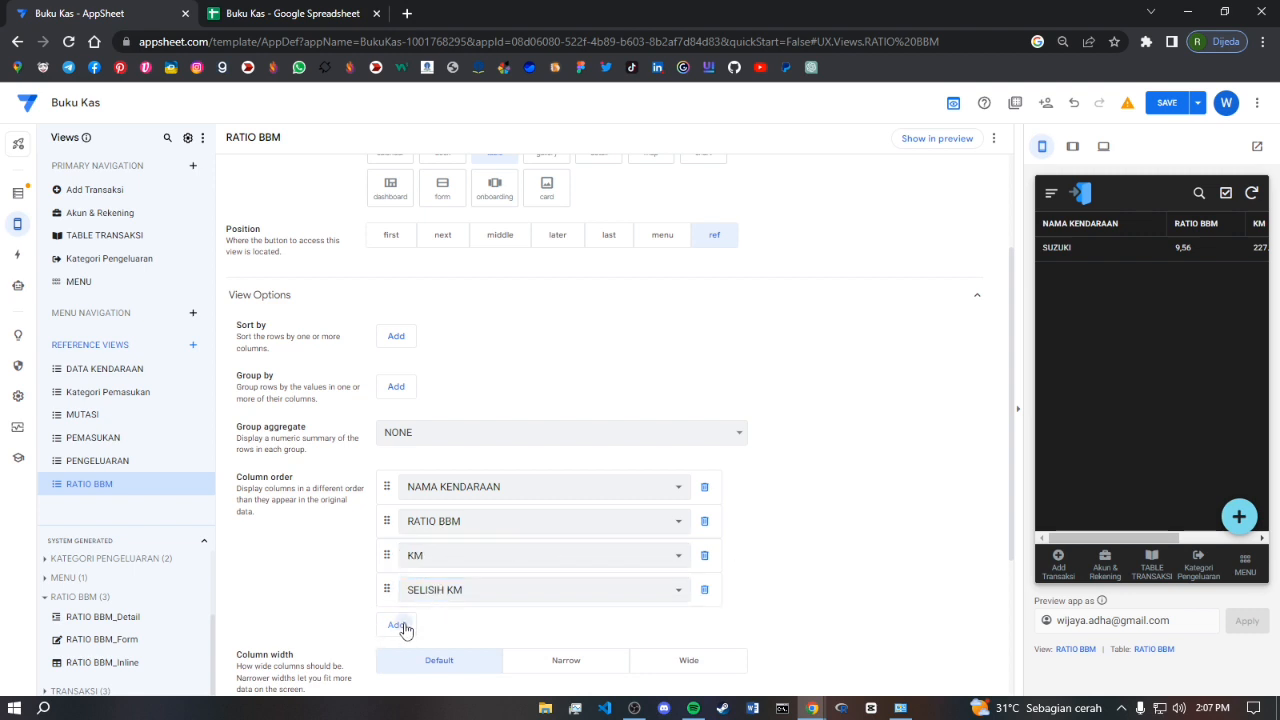
{"action": "left_click", "coordinate": [489, 625]}
{"action": "left_click", "coordinate": [457, 669]}
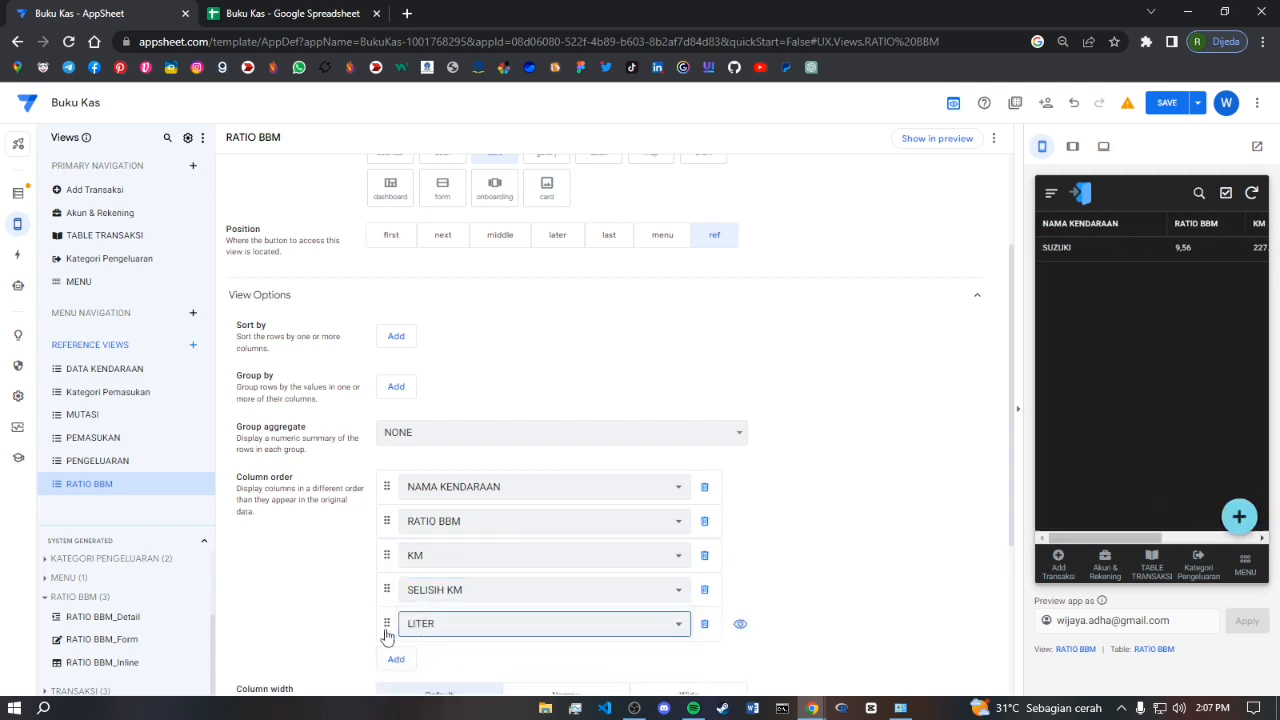
Reorder the last three columns to LITER, SELISIH KM, KM, and narrow the NAMA KENDARAAN and RATIO BBM columns in the preview
{"action": "left_click_drag", "start_coordinate": [386, 632], "coordinate": [388, 550]}
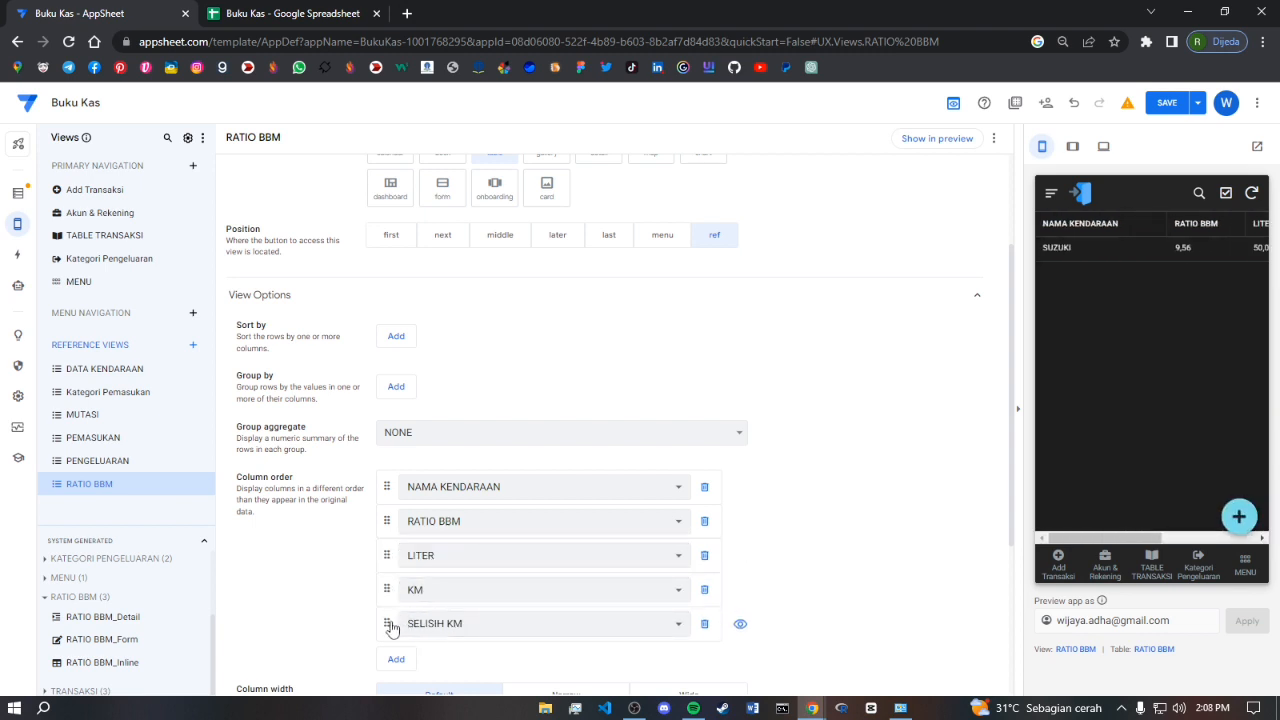
{"action": "left_click_drag", "start_coordinate": [388, 625], "coordinate": [393, 596]}
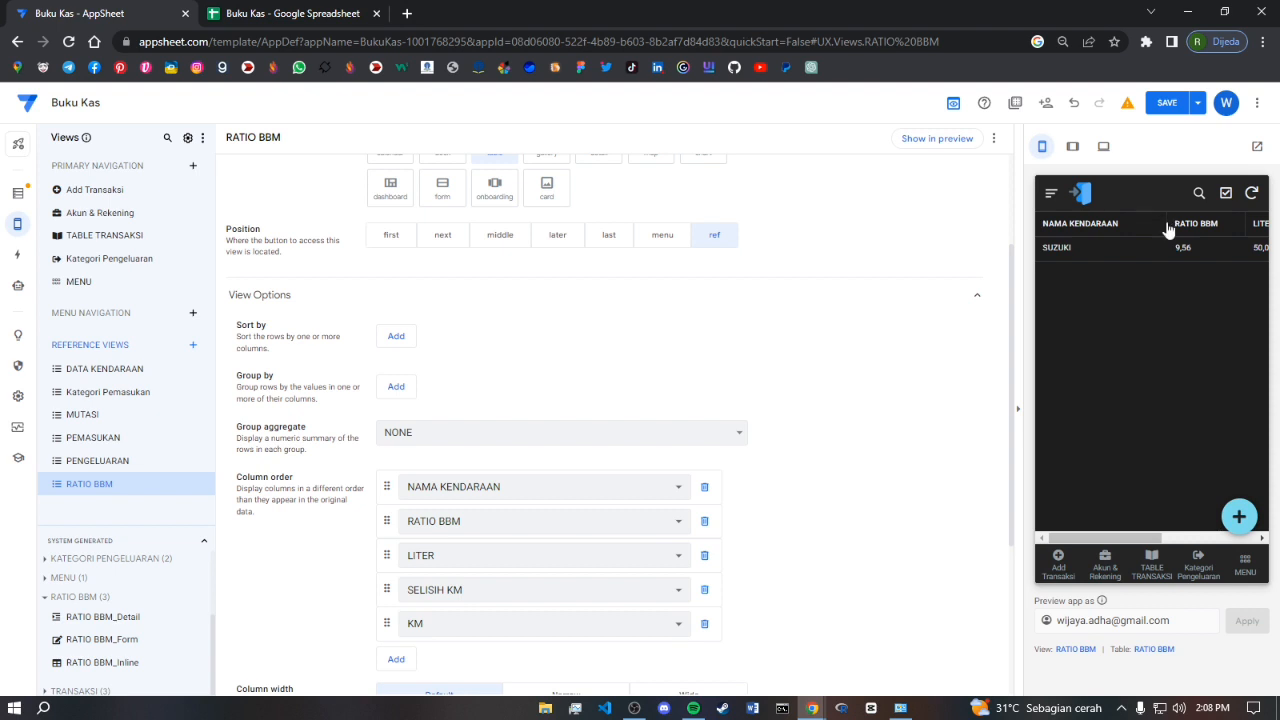
{"action": "left_click_drag", "start_coordinate": [1163, 223], "coordinate": [1131, 223]}
{"action": "left_click_drag", "start_coordinate": [1209, 225], "coordinate": [1197, 225]}
Sort the RATIO BBM view by NAMA KENDARAAN ascending and _RowNumber descending, and save the app
{"action": "left_click", "coordinate": [395, 340]}
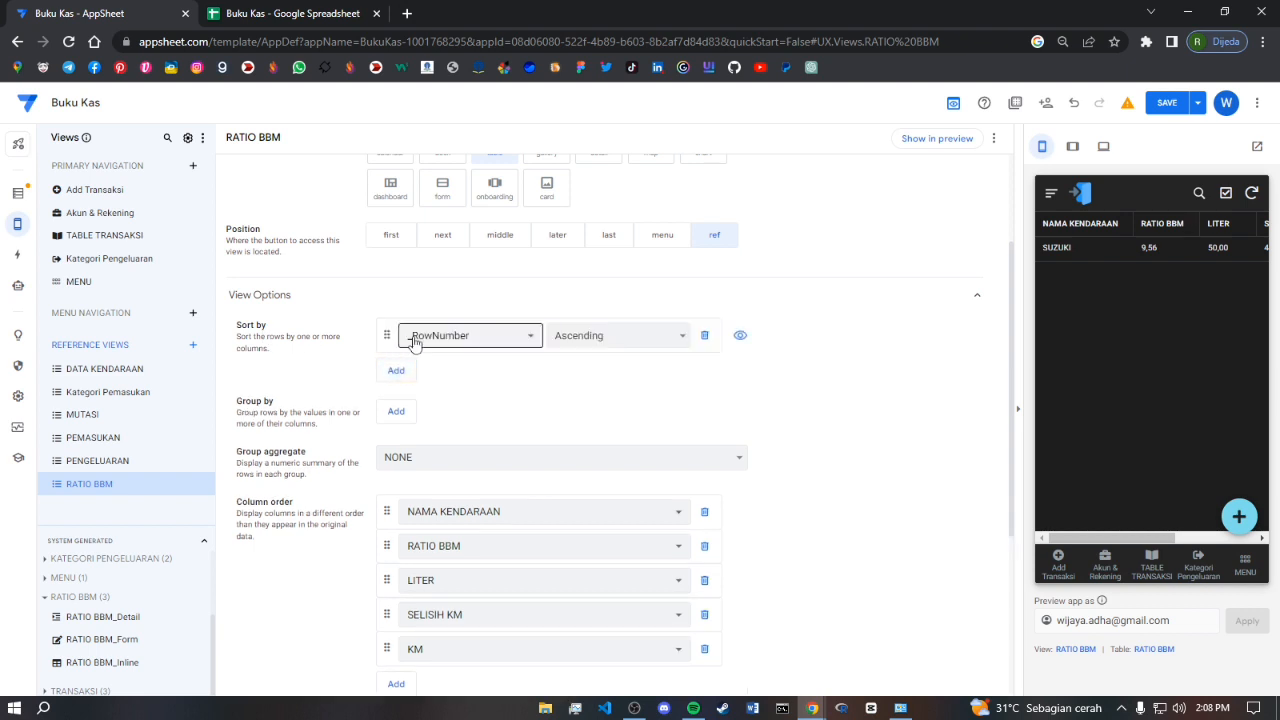
{"action": "left_click", "coordinate": [480, 343]}
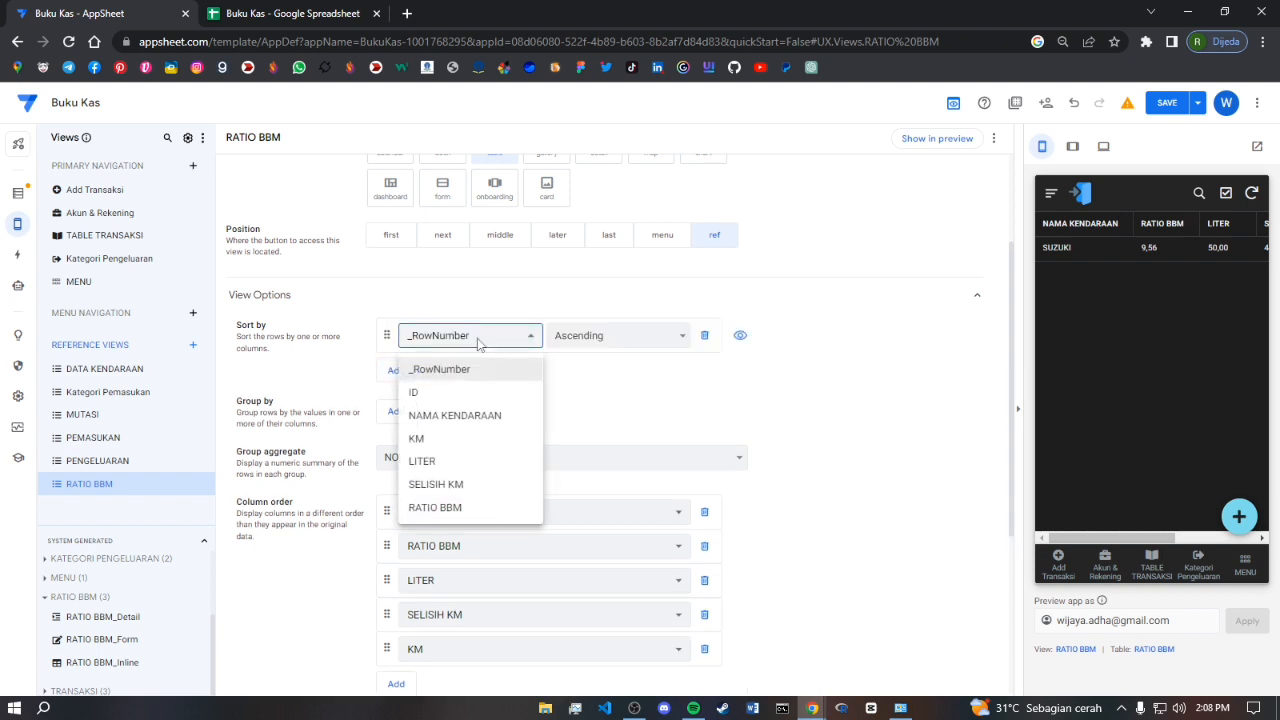
{"action": "left_click", "coordinate": [448, 418]}
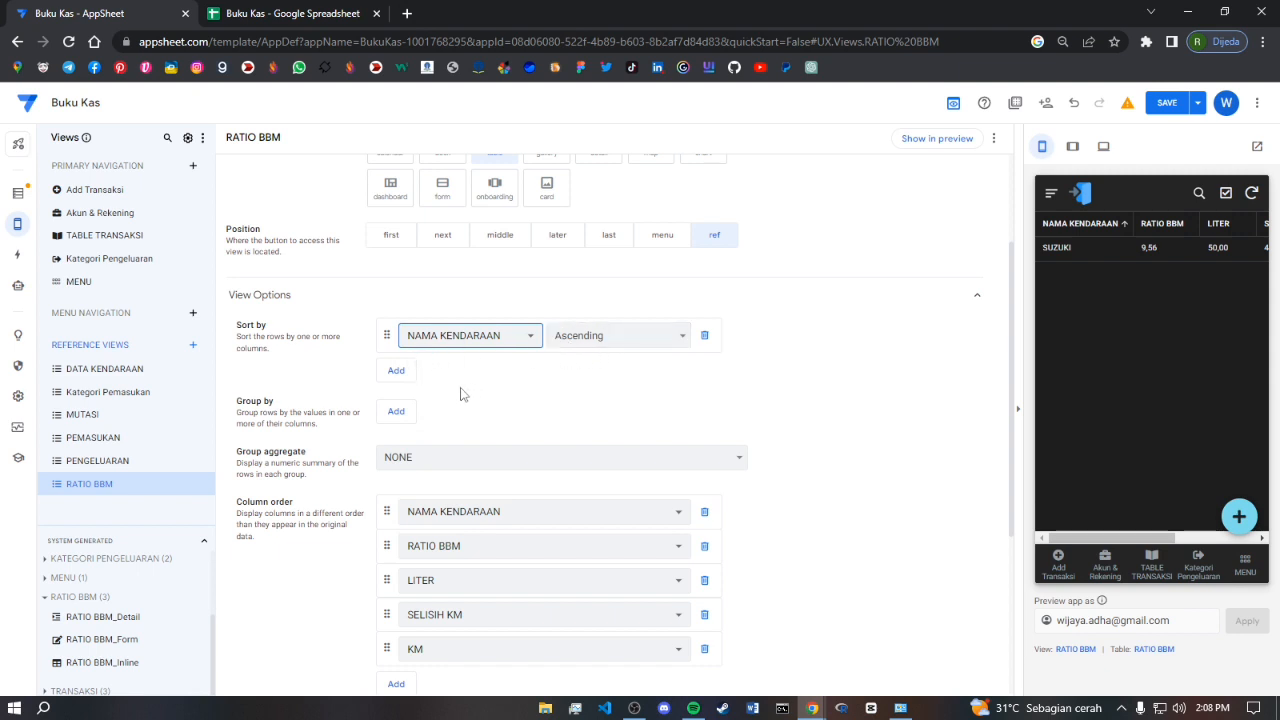
{"action": "left_click", "coordinate": [396, 373]}
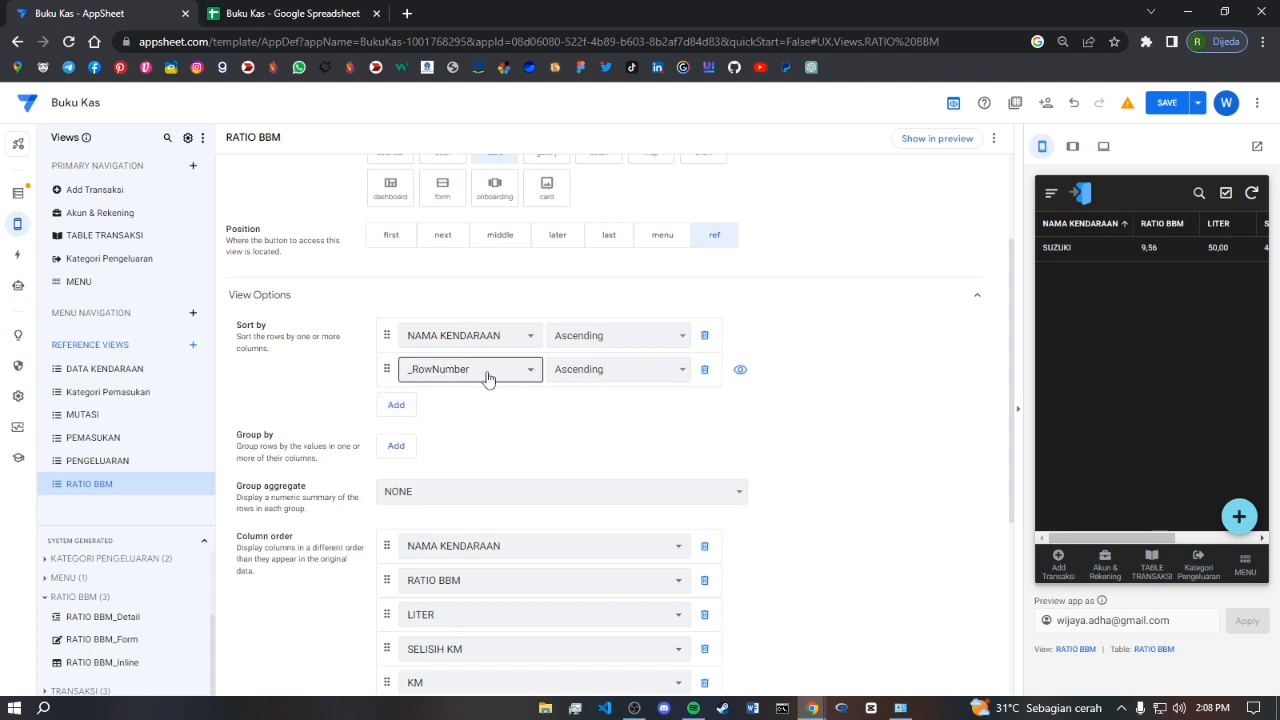
{"action": "left_click", "coordinate": [579, 375]}
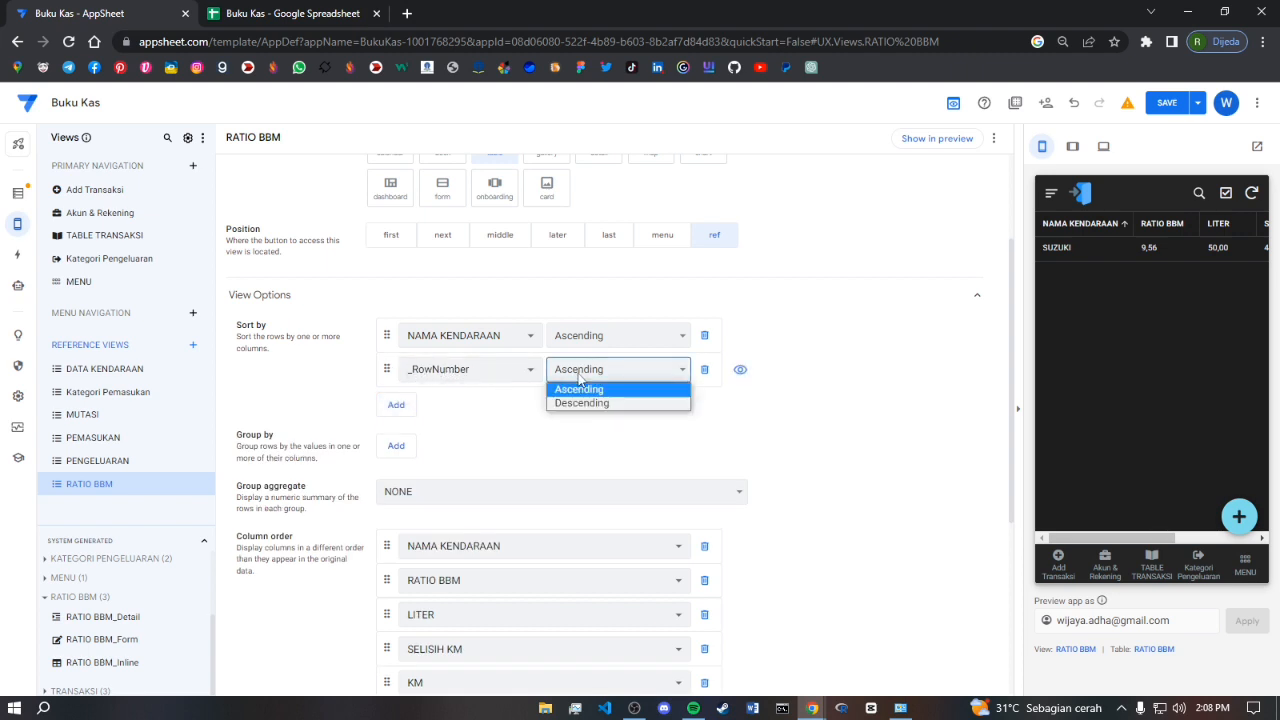
{"action": "left_click", "coordinate": [583, 403]}
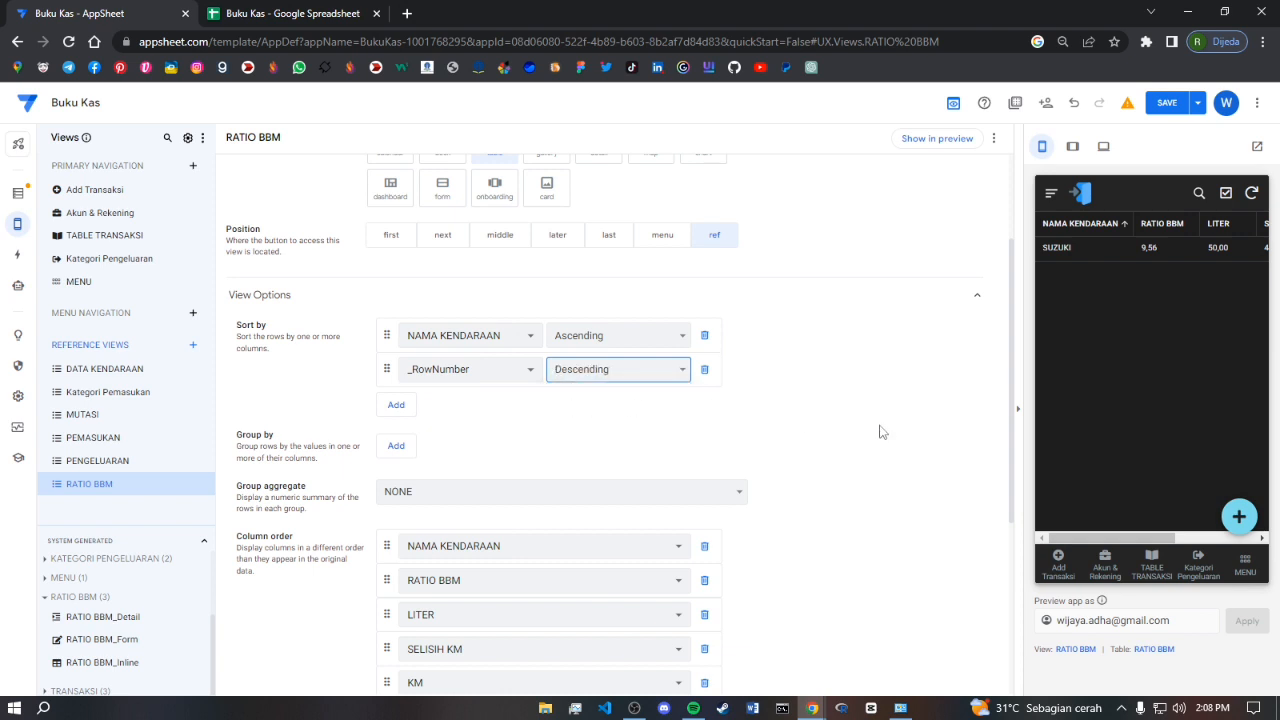
{"action": "left_click", "coordinate": [1166, 103]}
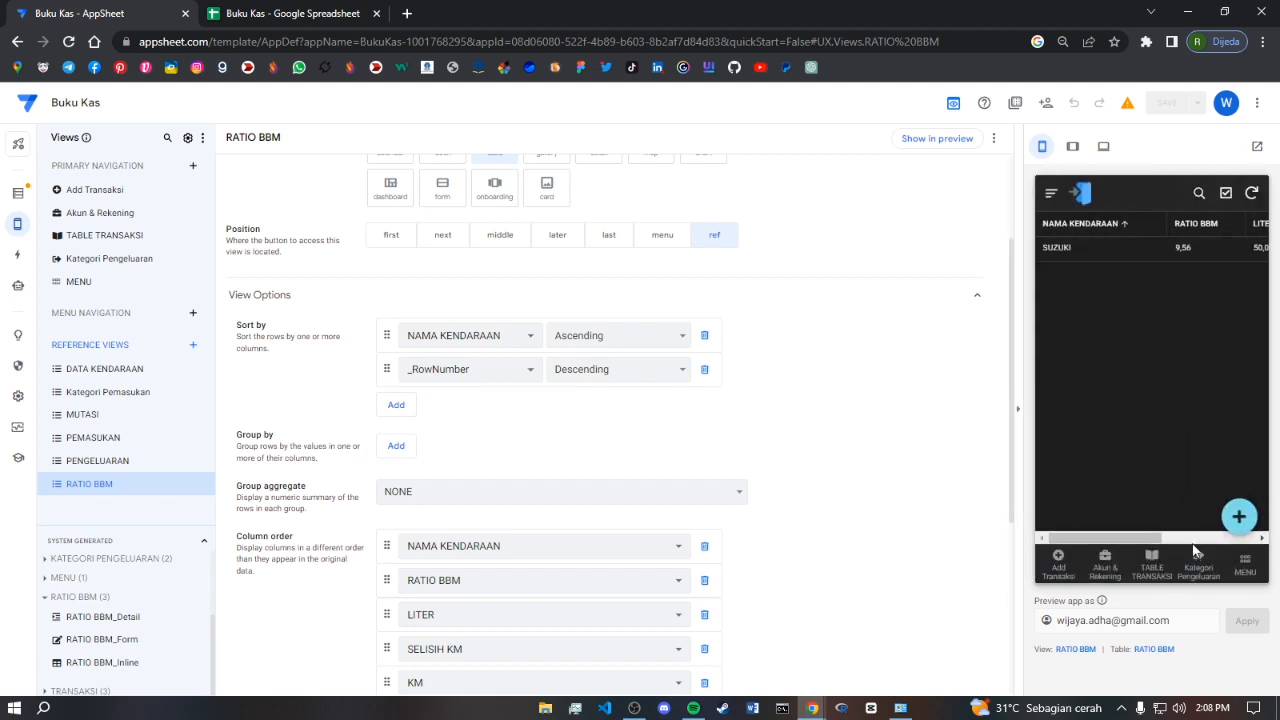
Open DATA KENDARAAN from the preview's menu, narrow its NAMA KENDARAAN column, and view the SUZUKI record with its related entries
{"action": "left_click", "coordinate": [1243, 565]}
{"action": "left_click", "coordinate": [1137, 312]}
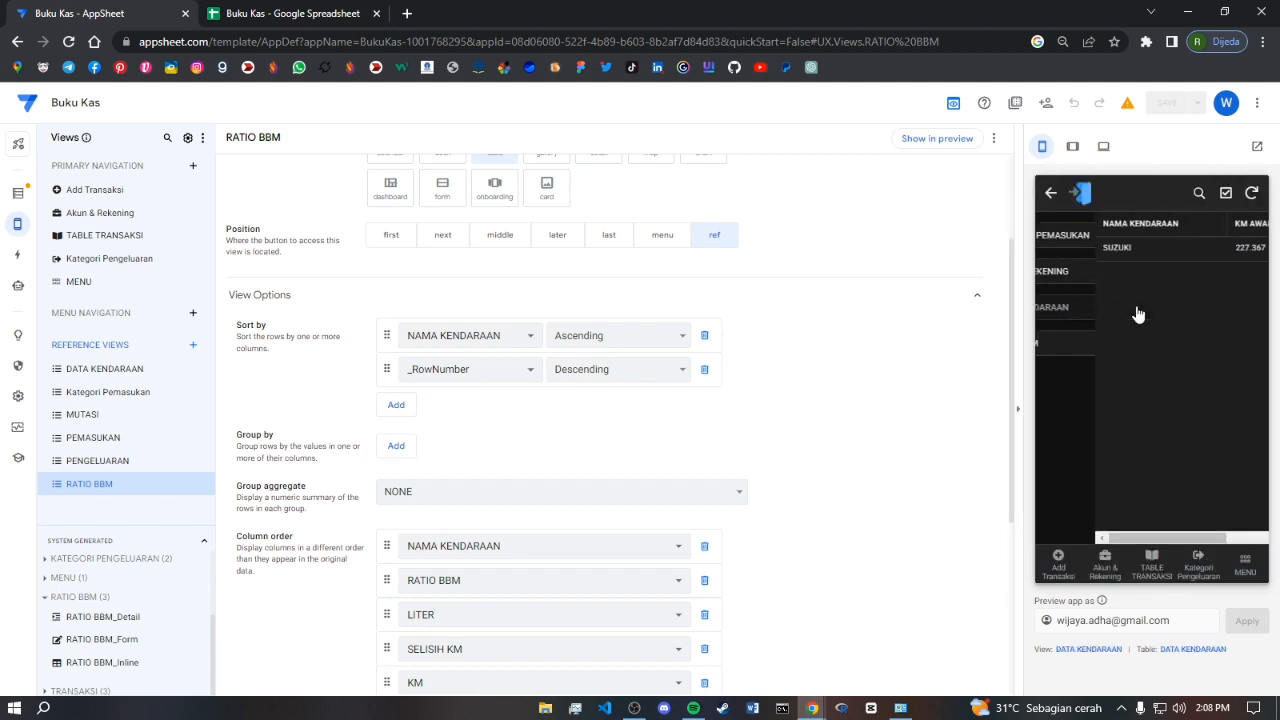
{"action": "left_click_drag", "start_coordinate": [1163, 219], "coordinate": [1127, 220]}
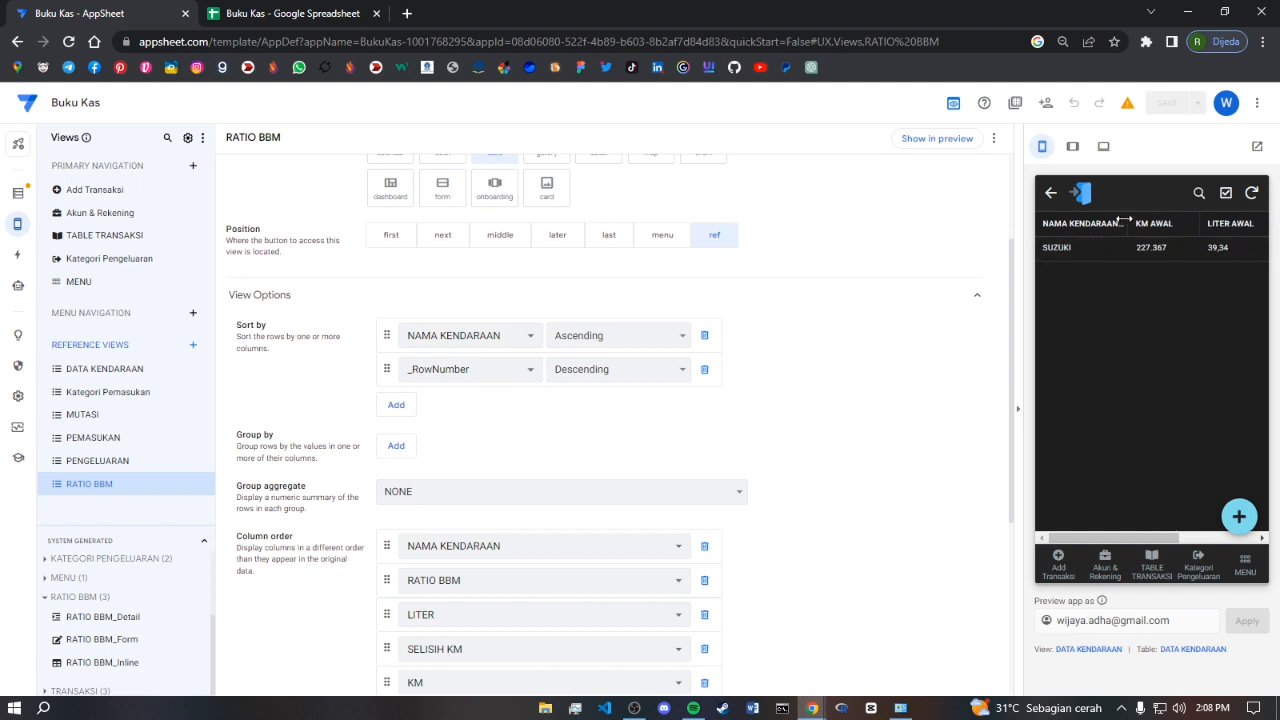
{"action": "left_click", "coordinate": [1080, 258]}
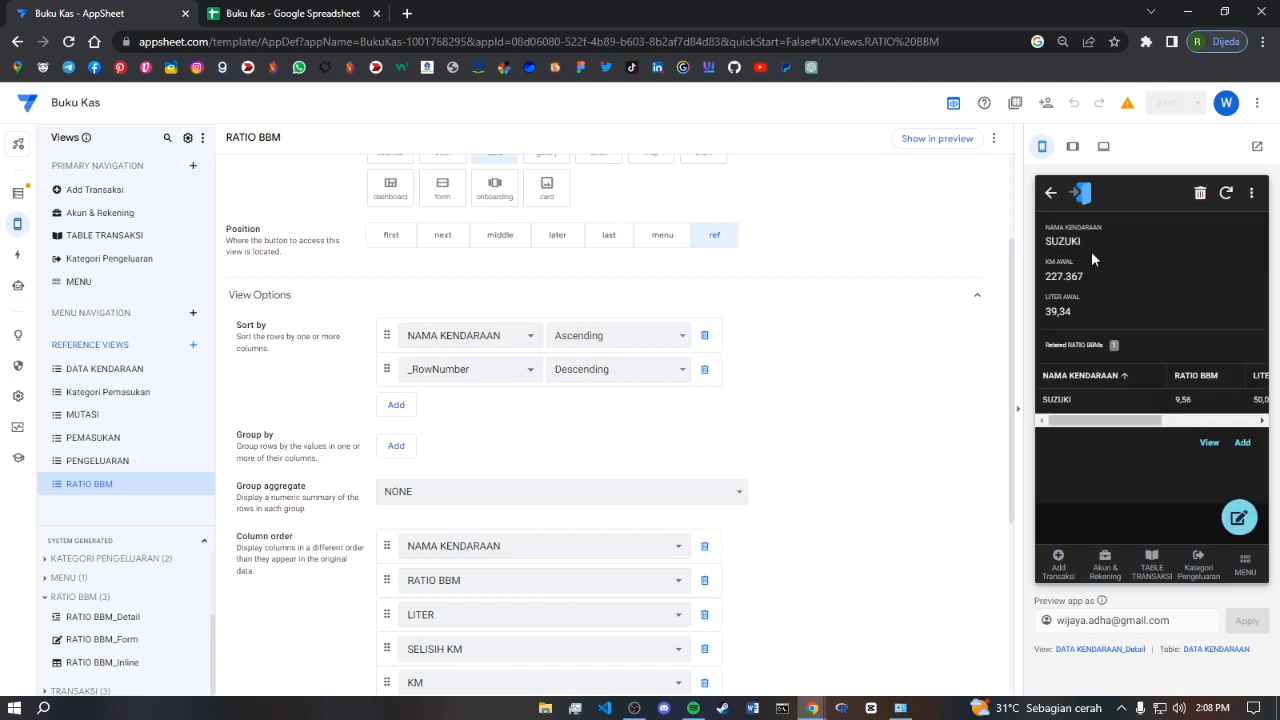
Go back from the SUZUKI vehicle record to the preview's menu and view the SUZUKI entry's details in RATIO BBM
{"action": "left_click_drag", "start_coordinate": [1118, 424], "coordinate": [1060, 424]}
{"action": "left_click", "coordinate": [1051, 195]}
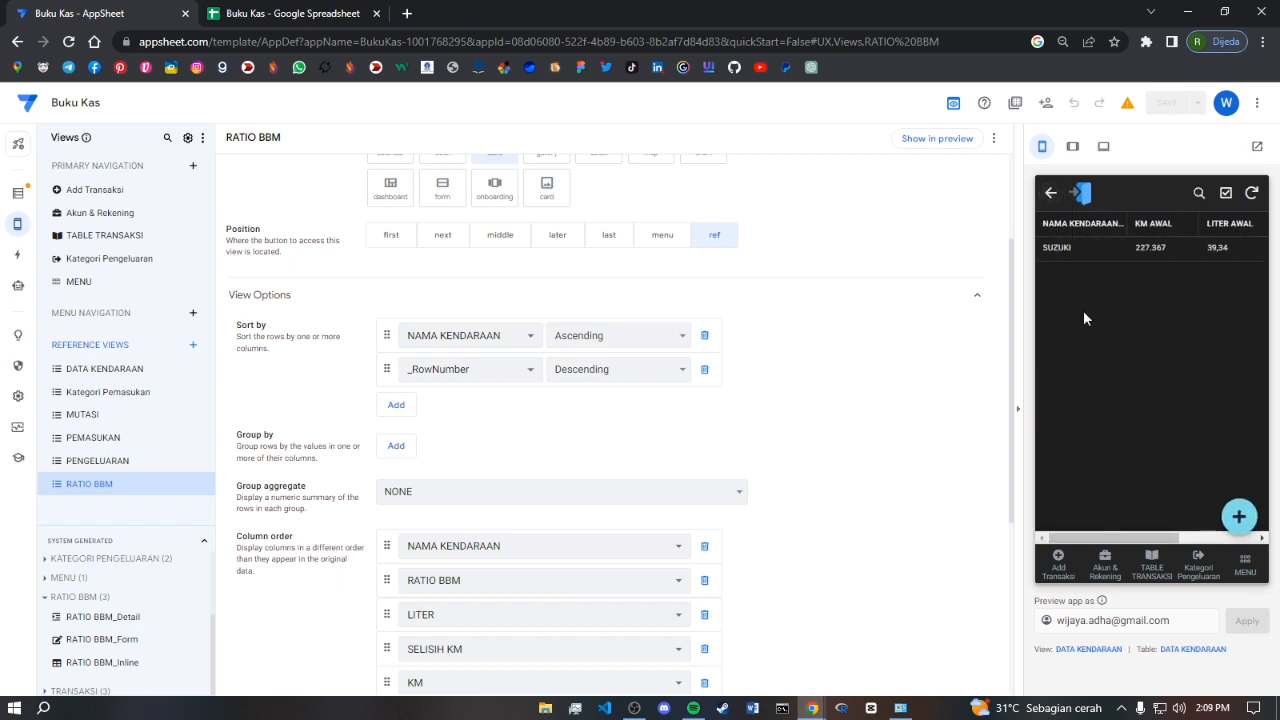
{"action": "left_click", "coordinate": [1051, 195]}
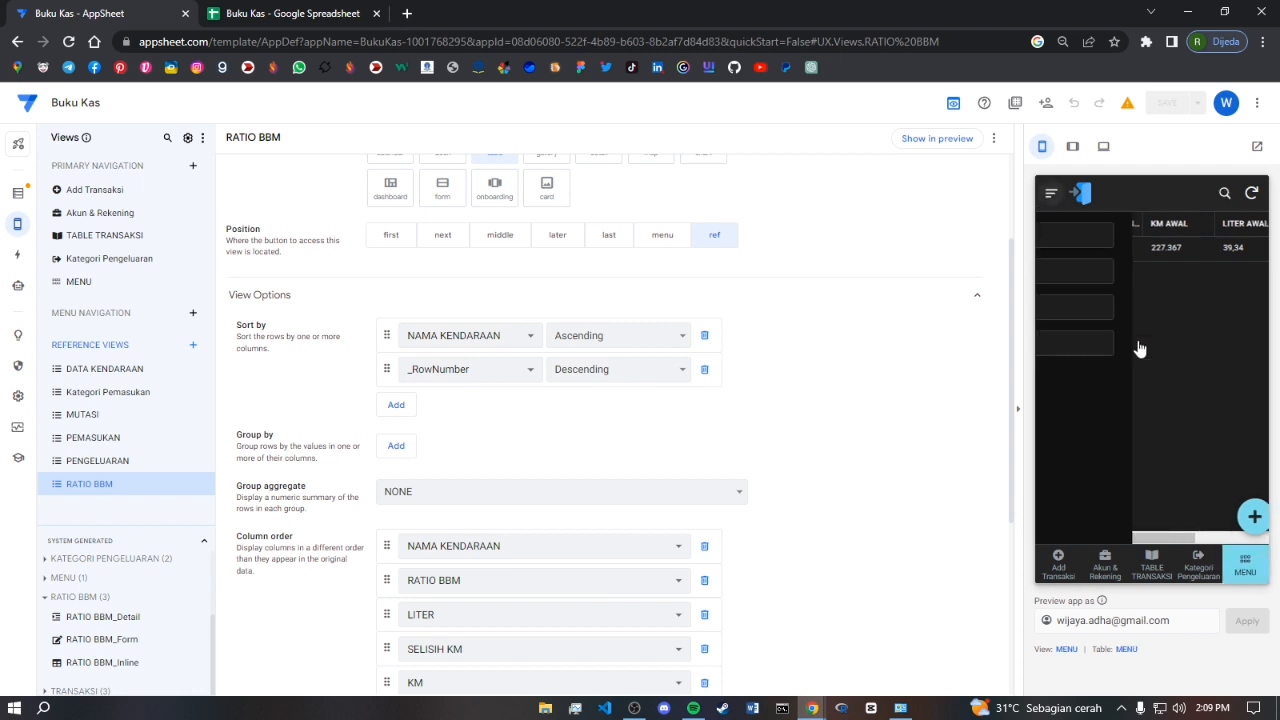
{"action": "left_click", "coordinate": [1080, 345]}
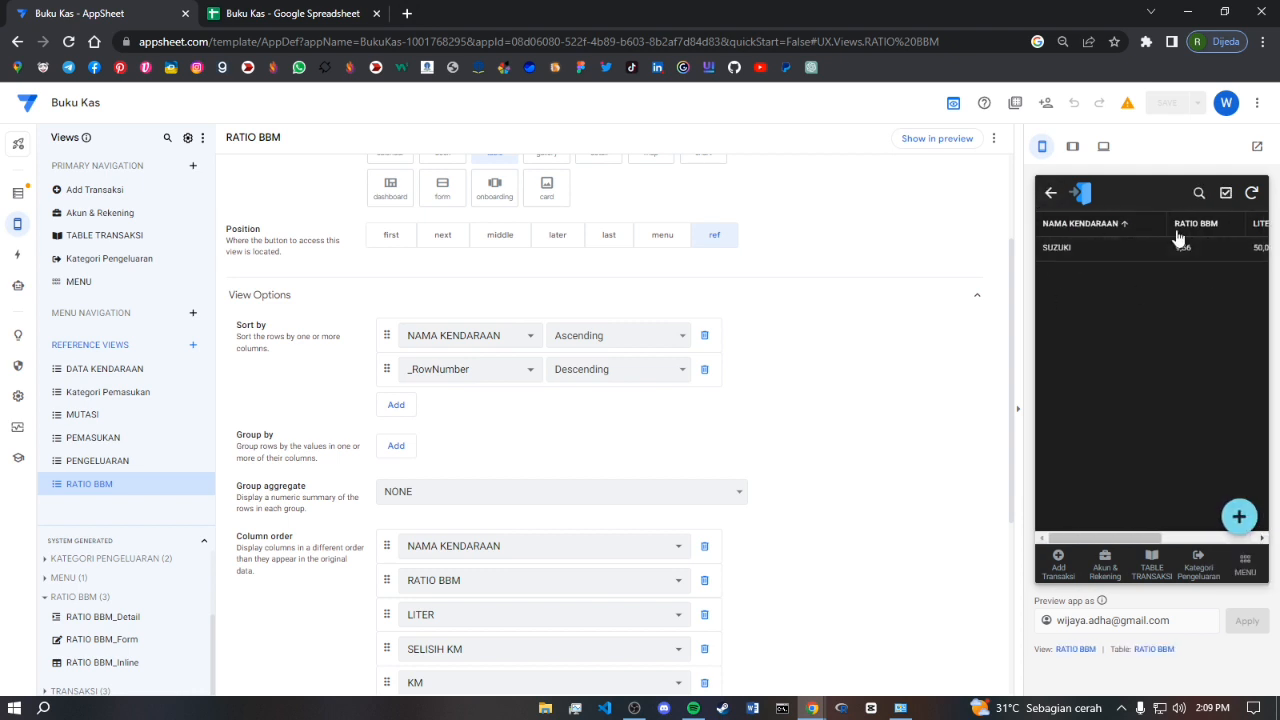
{"action": "left_click", "coordinate": [1066, 249]}
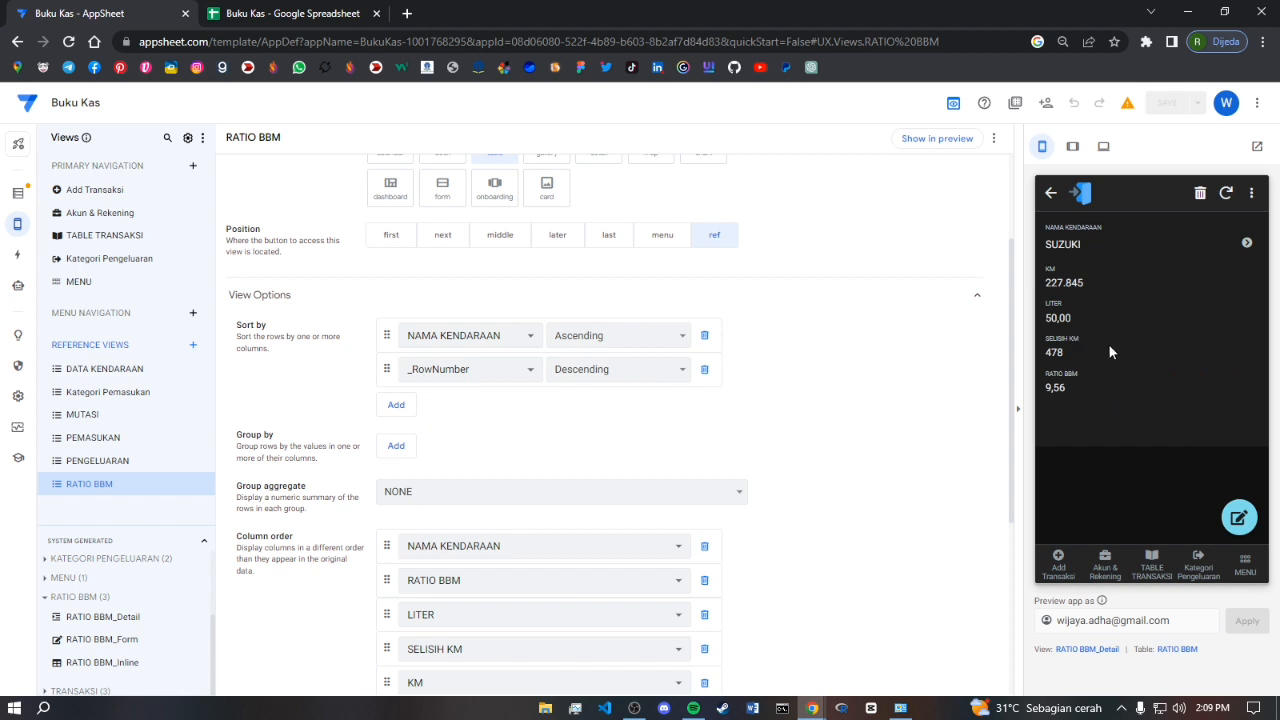
{"action": "left_click", "coordinate": [1051, 193]}
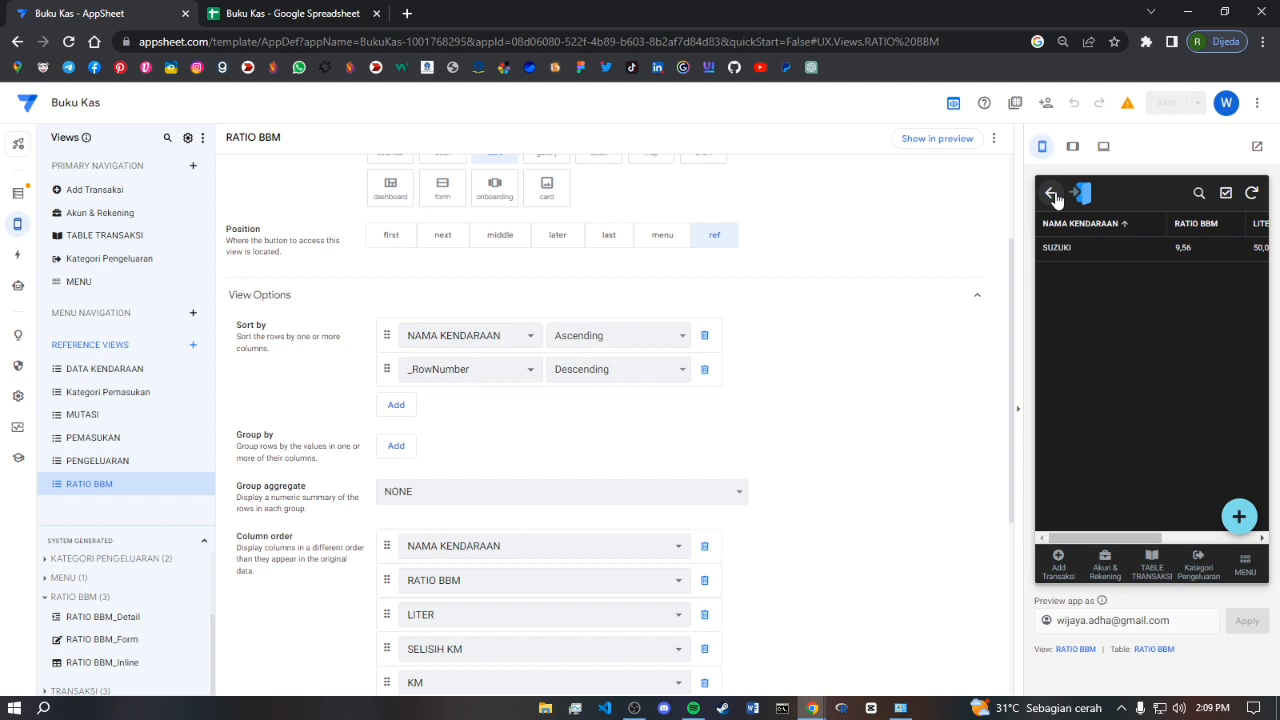
Leave RATIO BBM, check the transaction list in the preview's Add Transaksi view, and return to MENU
{"action": "left_click", "coordinate": [1052, 194]}
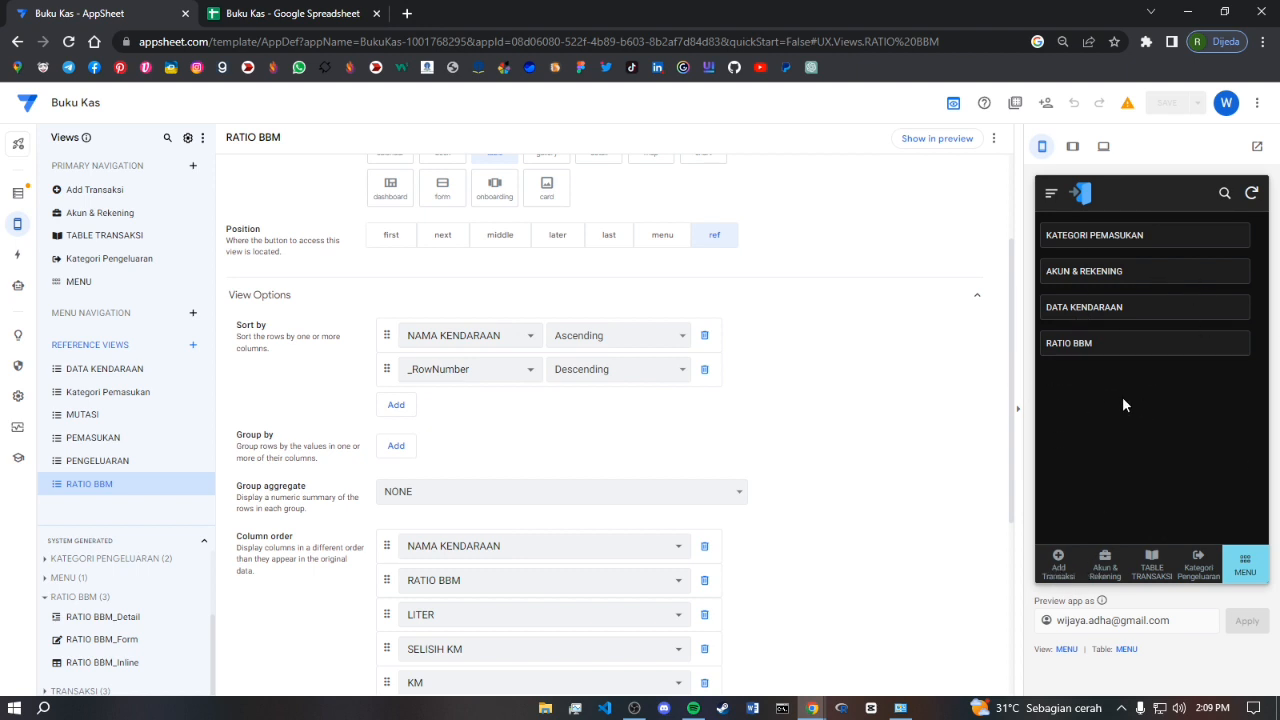
{"action": "left_click", "coordinate": [1062, 574]}
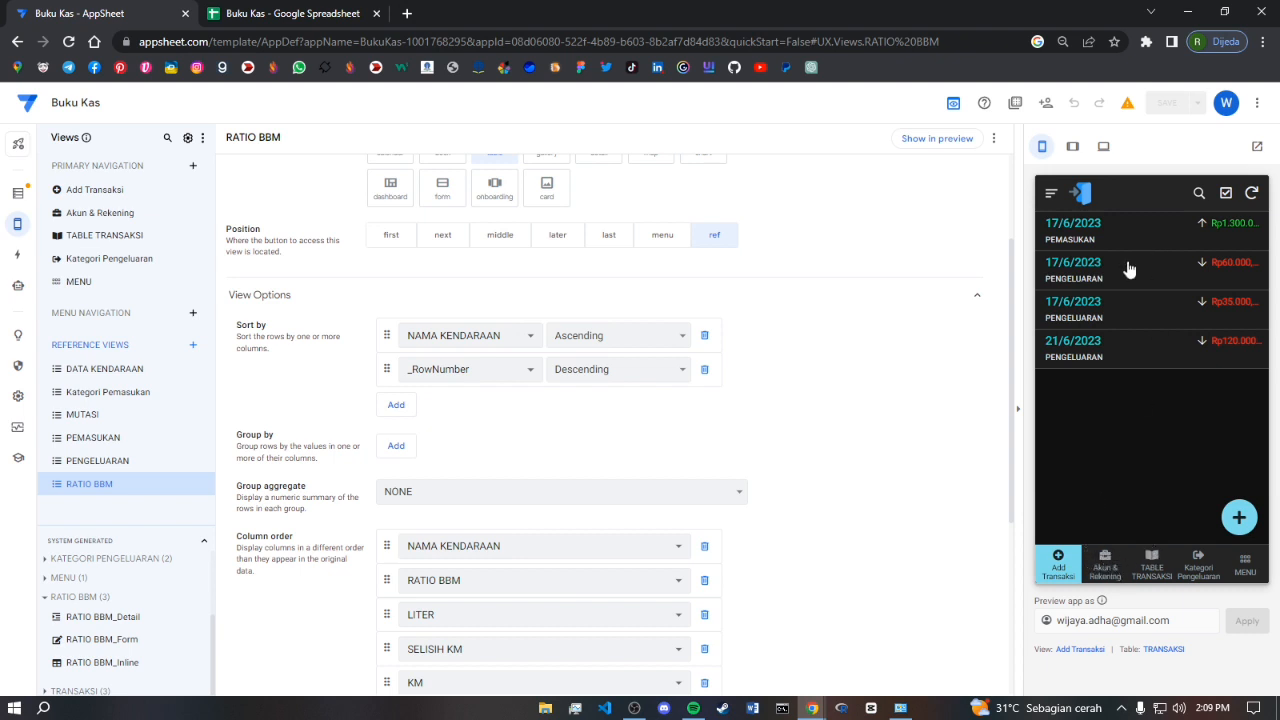
{"action": "left_click", "coordinate": [1246, 568]}
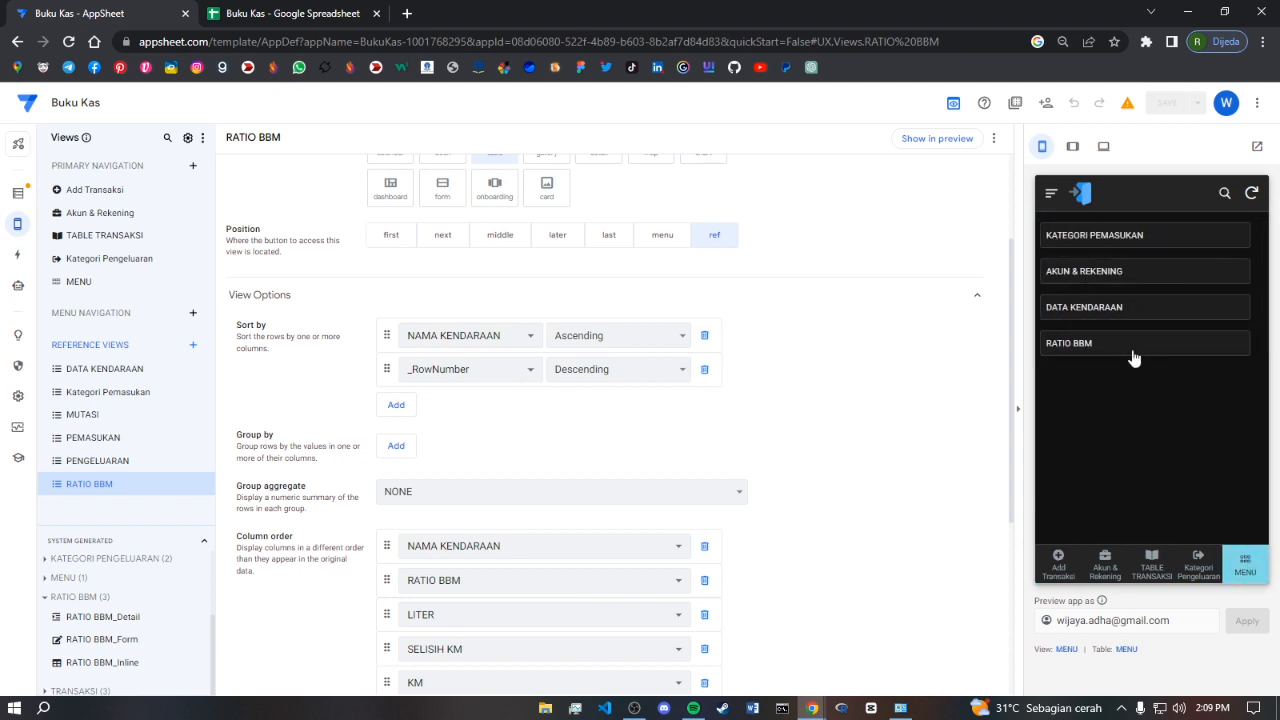